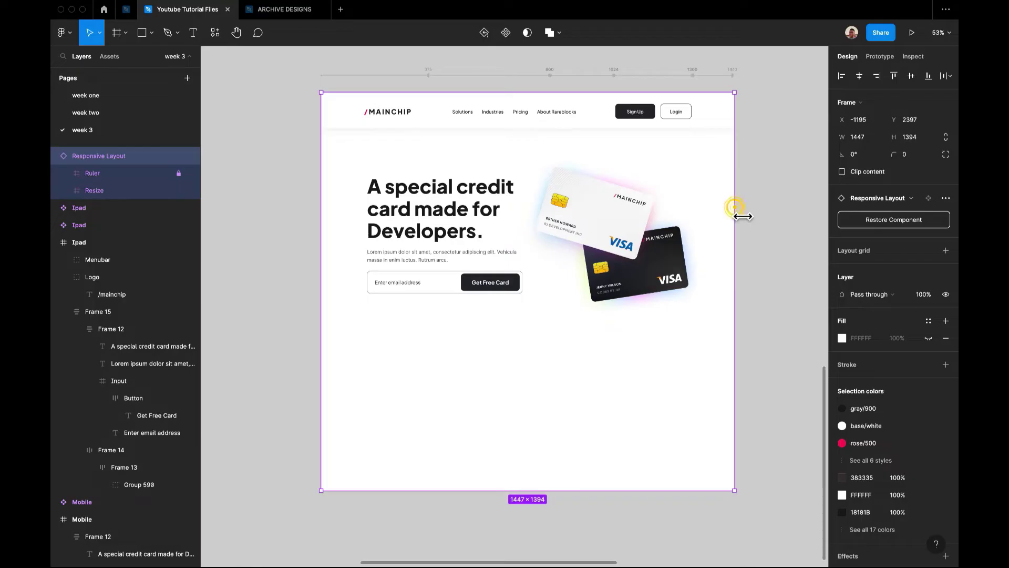
Resize the Responsive Layout component narrower and wider to test its breakpoints, leaving it about 1441 wide.
drag(741, 215, 744, 182)
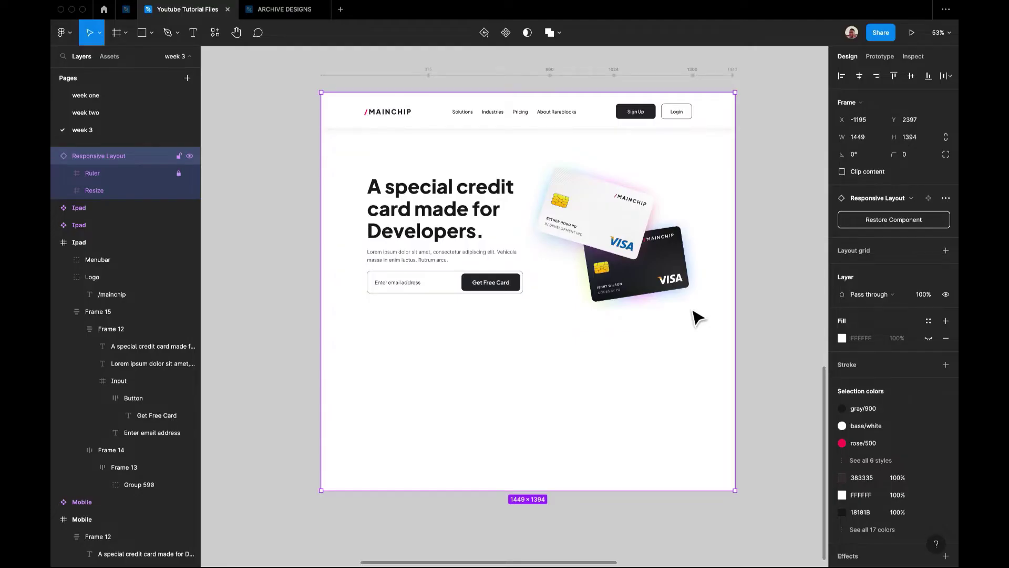
scroll(695, 317, up, 5)
scroll(698, 314, right, 2)
scroll(699, 315, down, 5)
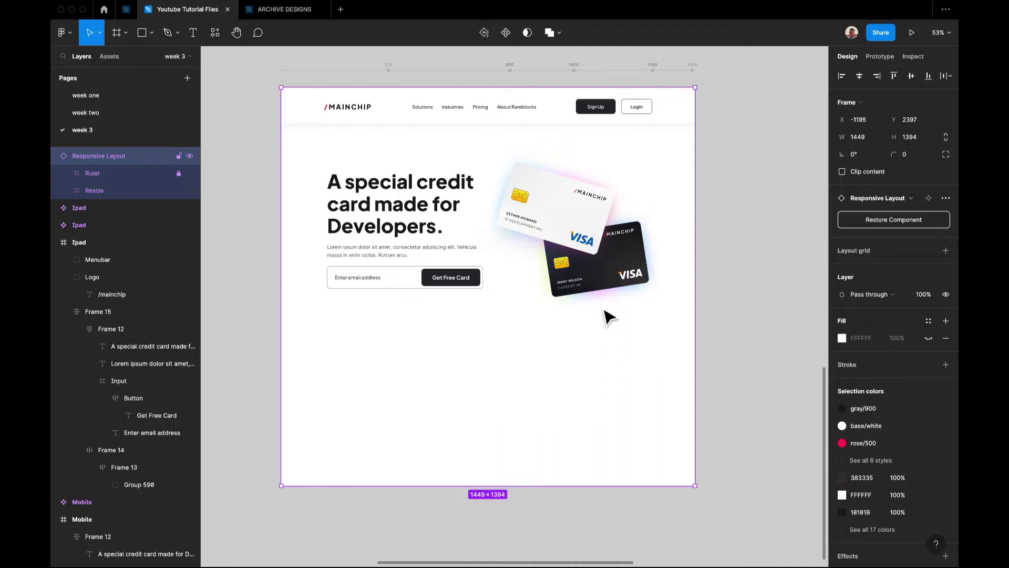
scroll(610, 317, up, 2)
scroll(610, 317, left, 2)
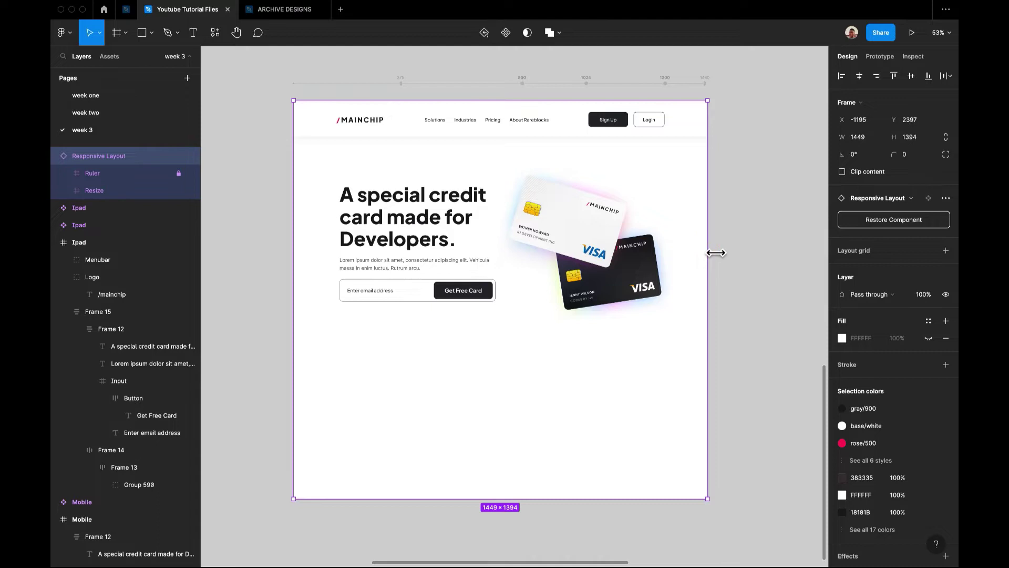
drag(692, 254, 610, 251)
drag(642, 180, 713, 152)
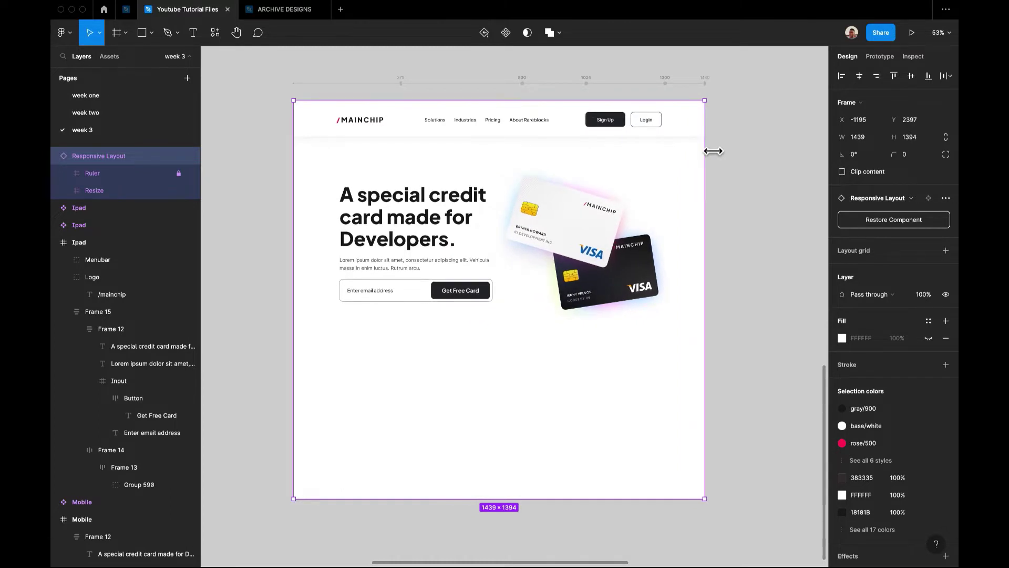
drag(714, 151, 713, 151)
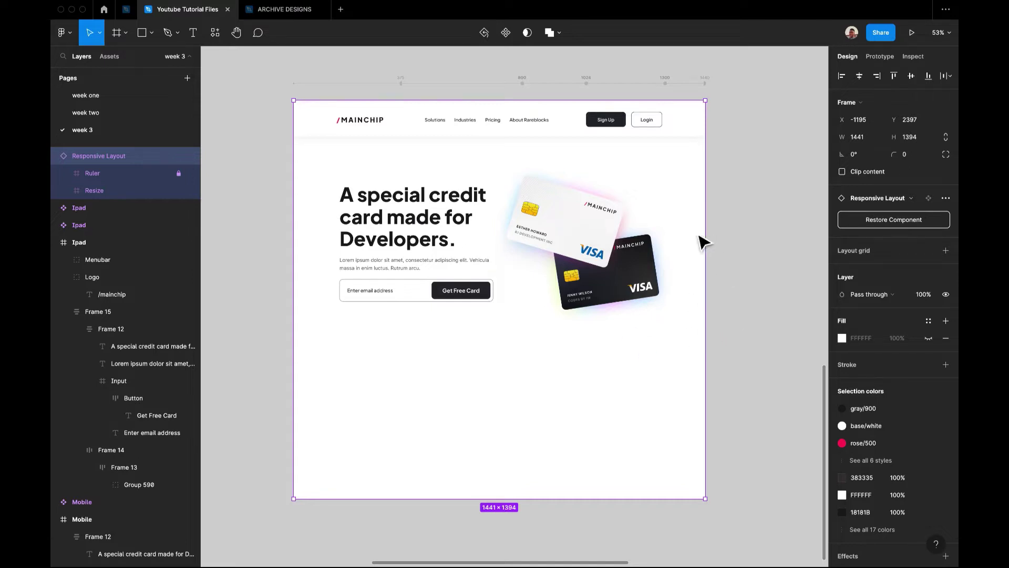
click(730, 232)
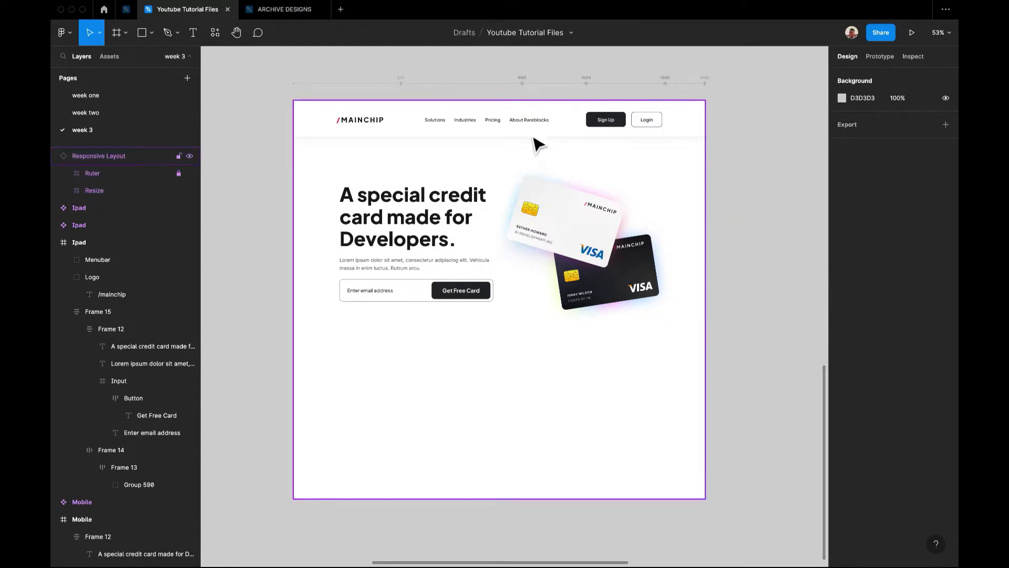
Widen the Responsive Layout component to about 1449 and deselect it.
click(679, 170)
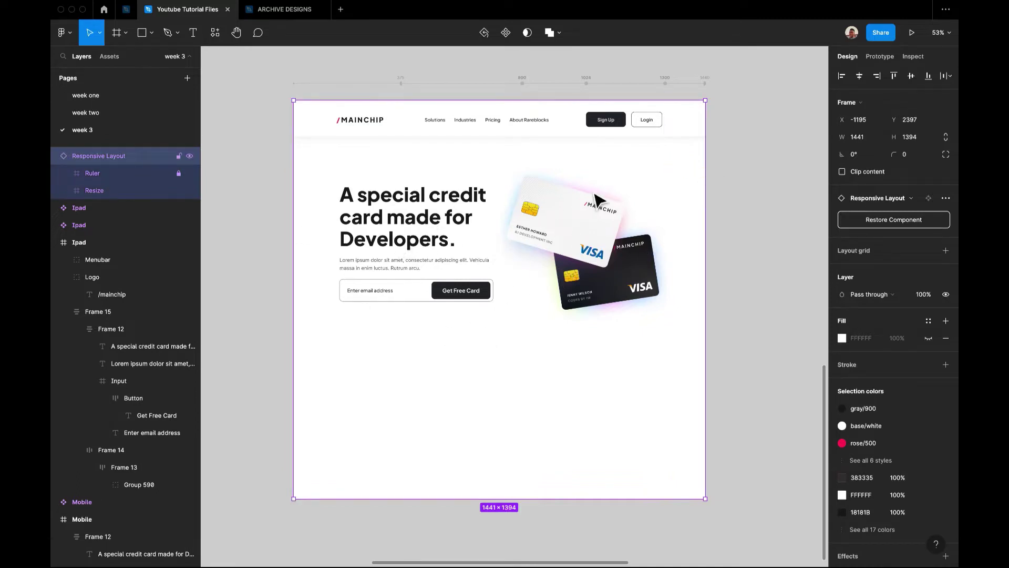
drag(716, 202, 708, 220)
scroll(558, 263, up, 2)
scroll(558, 263, left, 1)
scroll(559, 263, down, 1)
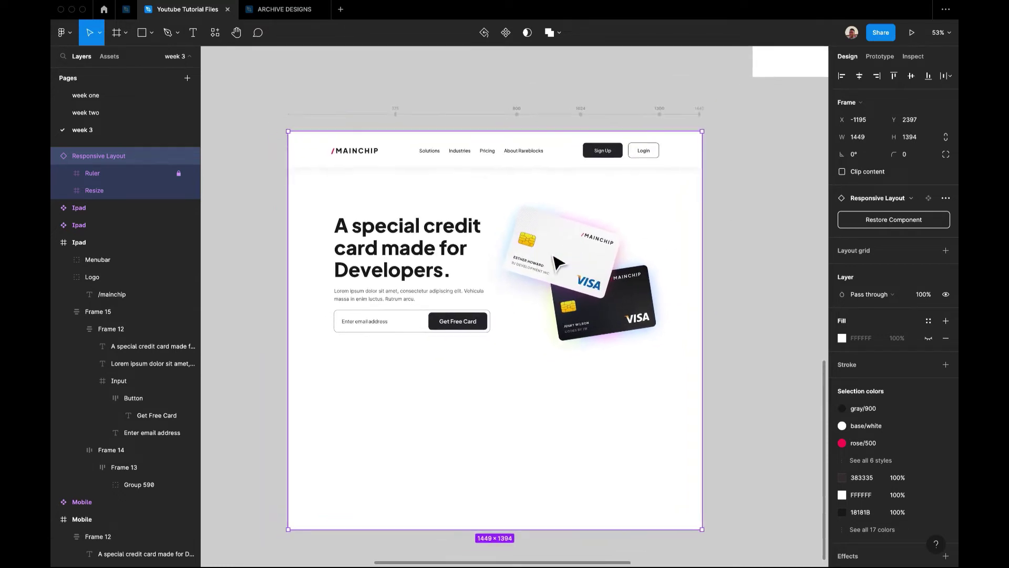
scroll(559, 263, down, 3)
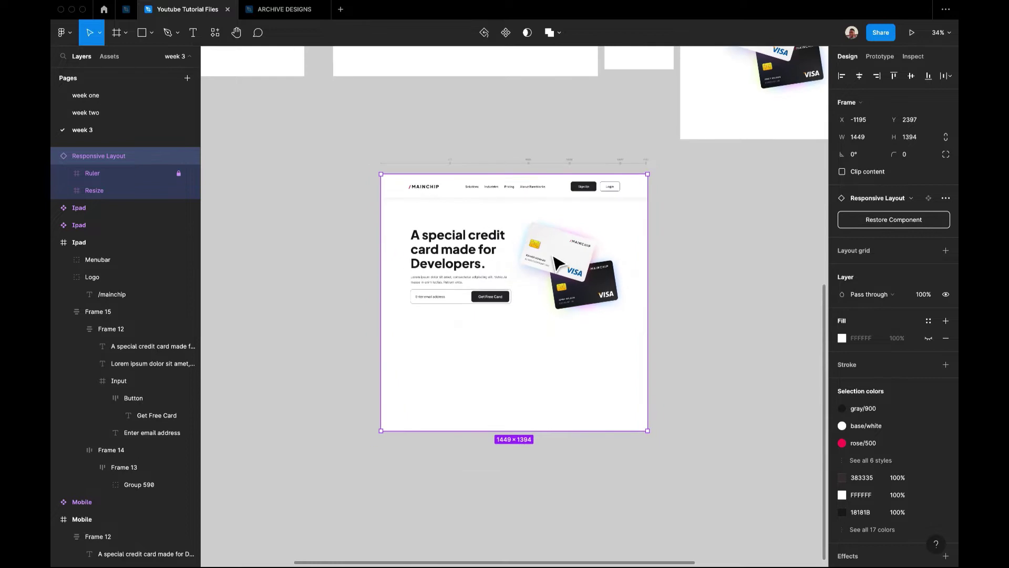
click(672, 283)
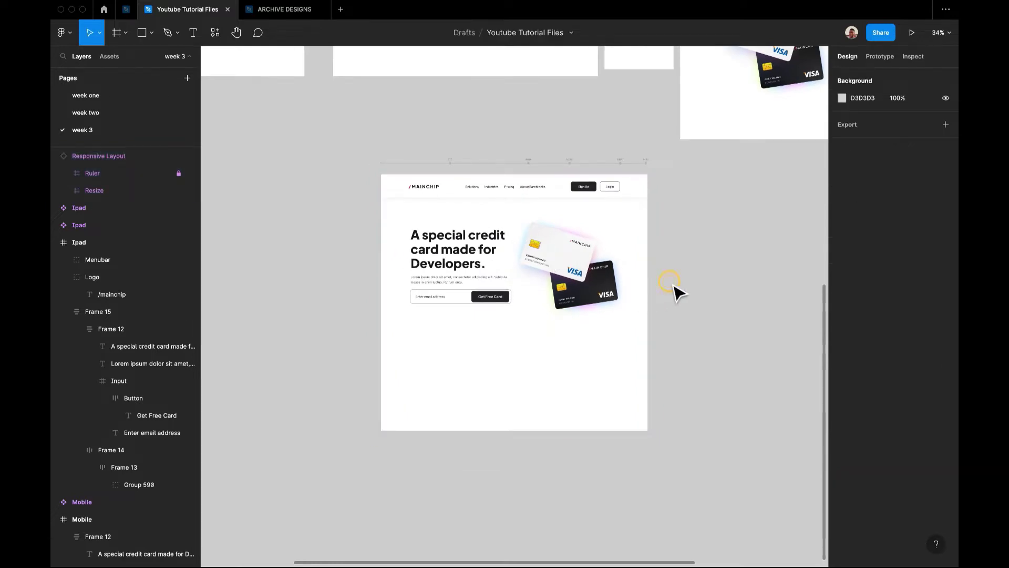
Examine the original Desktop design's hero section and the auto layout frame holding its headline, paragraph and email input.
scroll(678, 293, left, 1)
scroll(679, 293, up, 1)
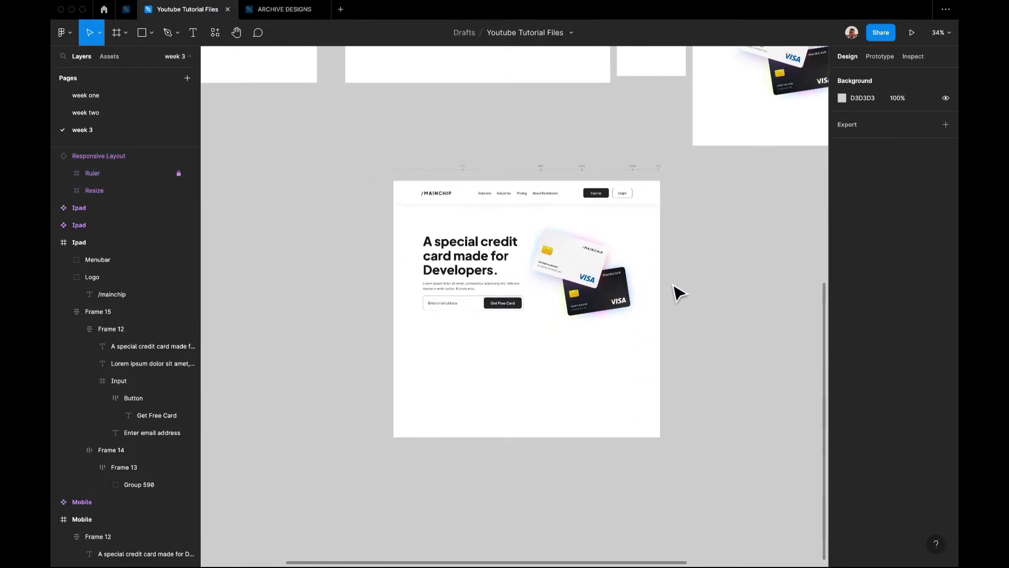
scroll(678, 294, up, 10)
scroll(678, 293, left, 7)
scroll(678, 294, up, 10)
scroll(678, 293, right, 7)
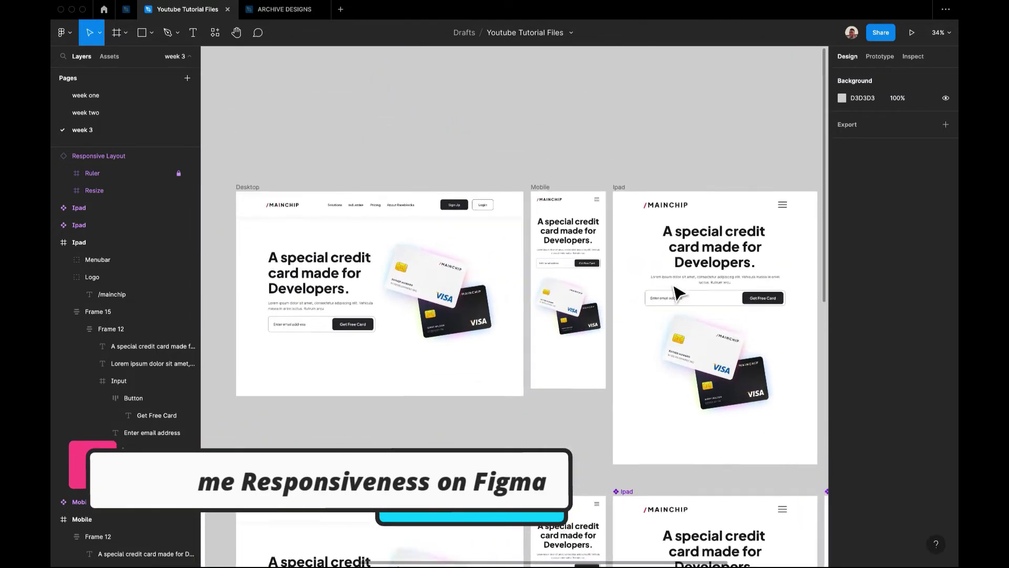
scroll(678, 293, up, 5)
scroll(579, 274, left, 5)
click(447, 247)
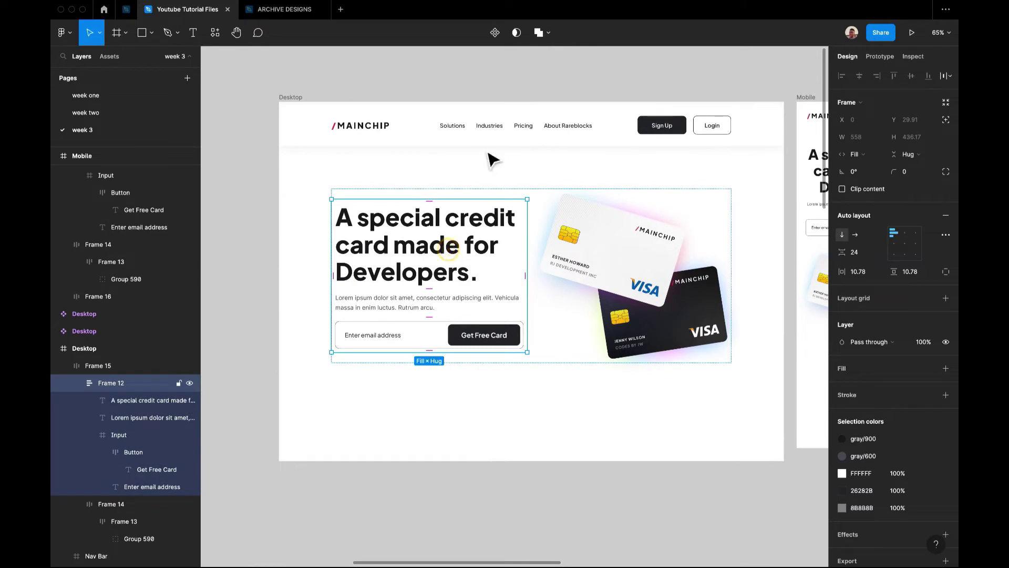
click(458, 141)
click(487, 273)
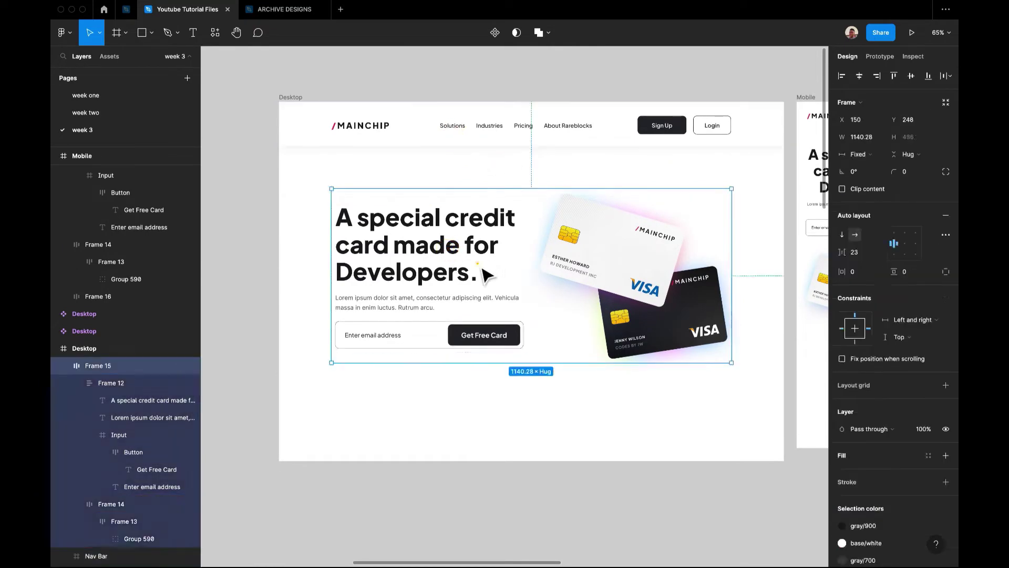
scroll(486, 273, right, 2)
scroll(487, 273, down, 1)
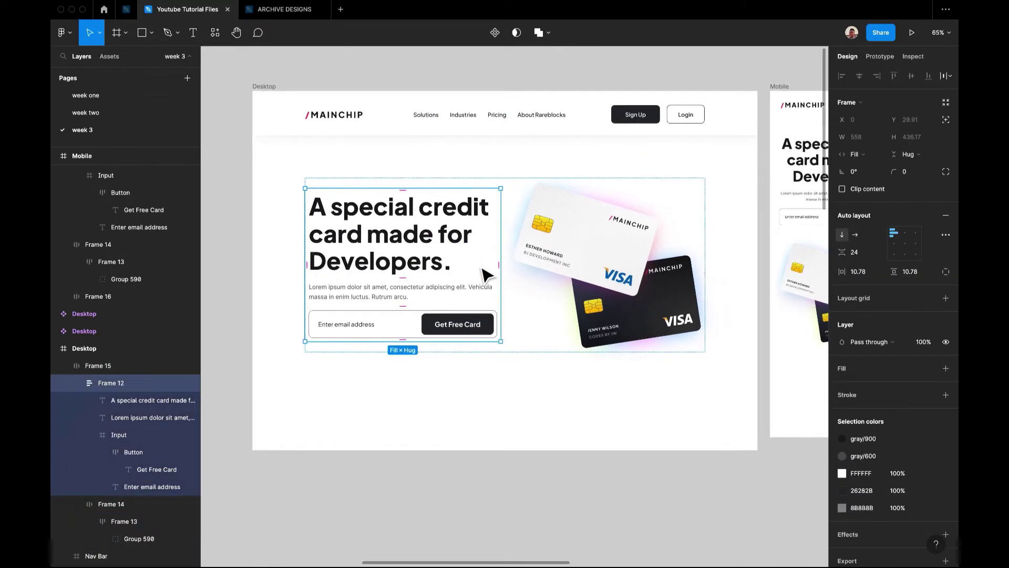
Compare the Desktop, Mobile and iPad versions of the landing page across the canvas.
scroll(457, 333, down, 5)
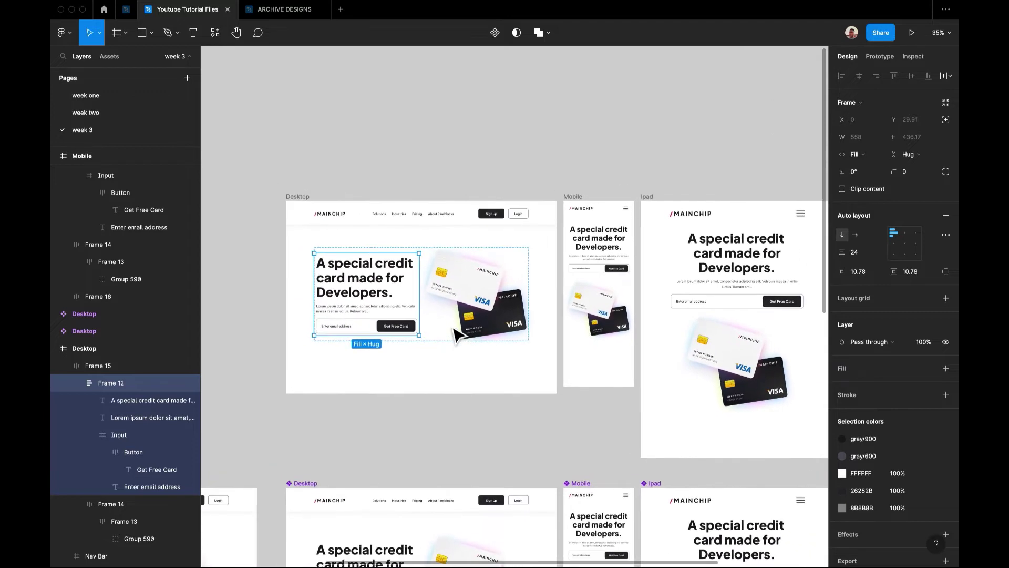
scroll(458, 333, left, 6)
scroll(458, 333, down, 1)
scroll(458, 335, right, 10)
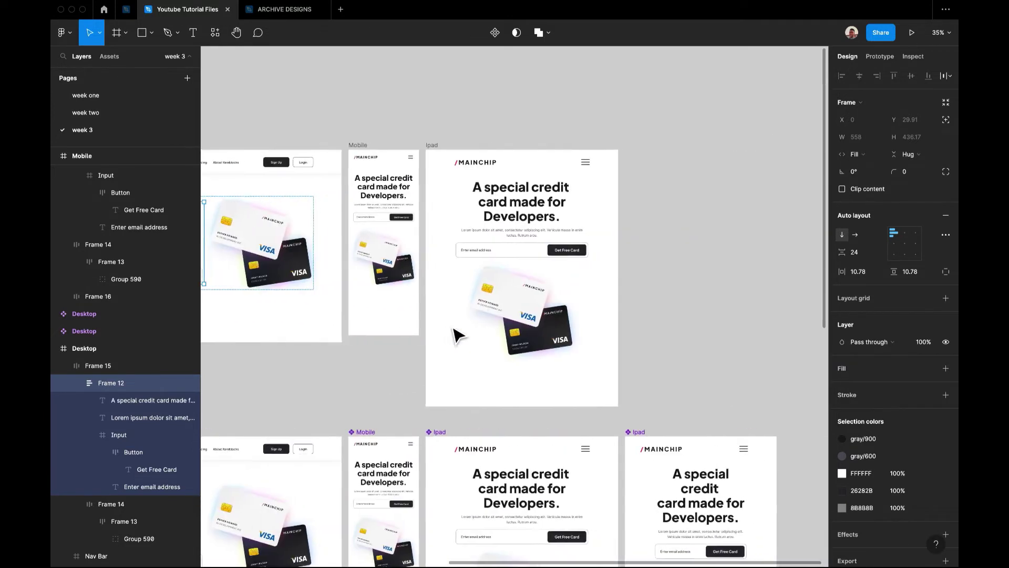
scroll(457, 333, left, 10)
click(335, 149)
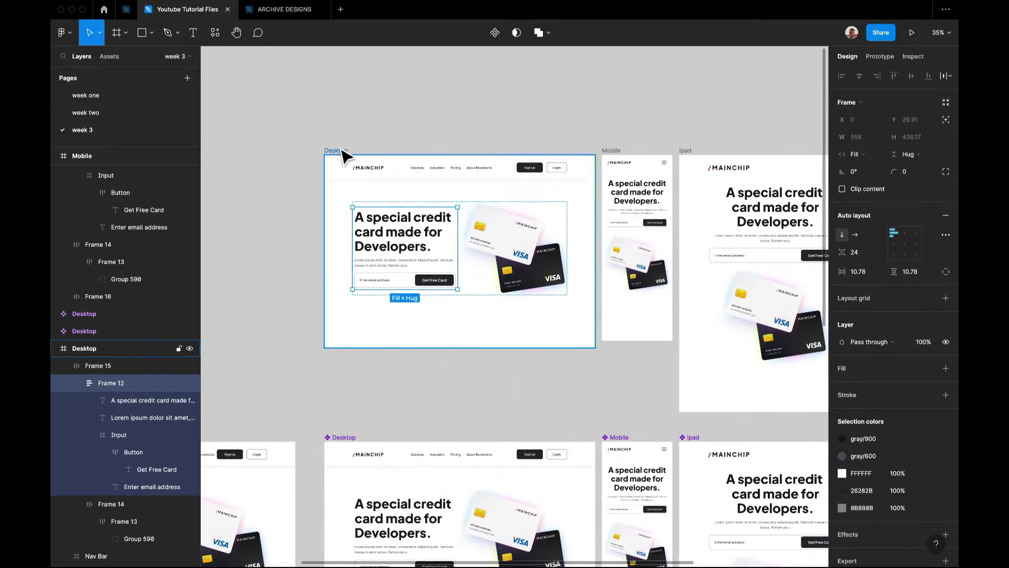
click(394, 118)
scroll(397, 122, down, 1)
click(406, 134)
click(421, 97)
scroll(473, 231, down, 1)
scroll(473, 231, left, 1)
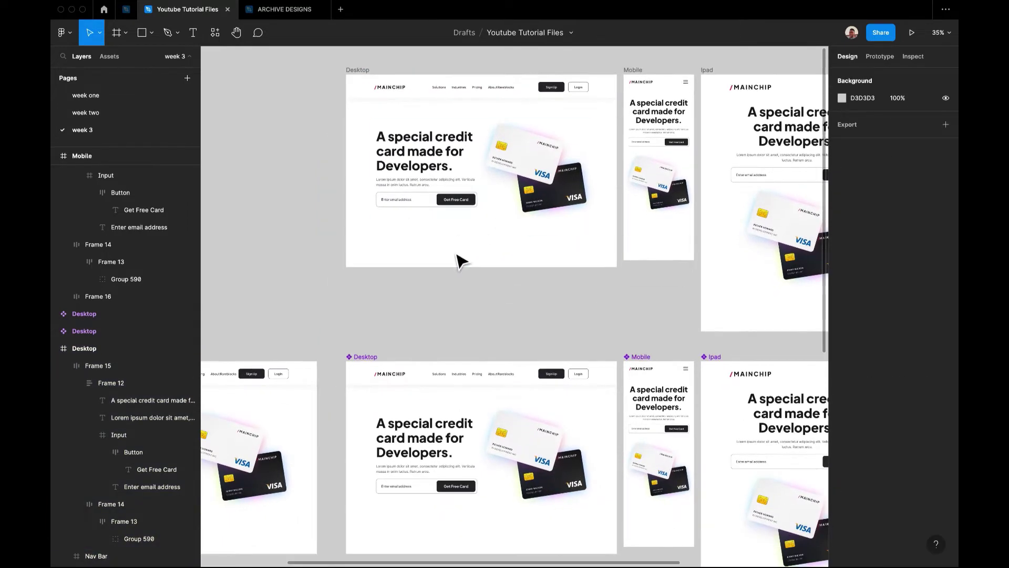
scroll(459, 260, up, 1)
double_click(413, 185)
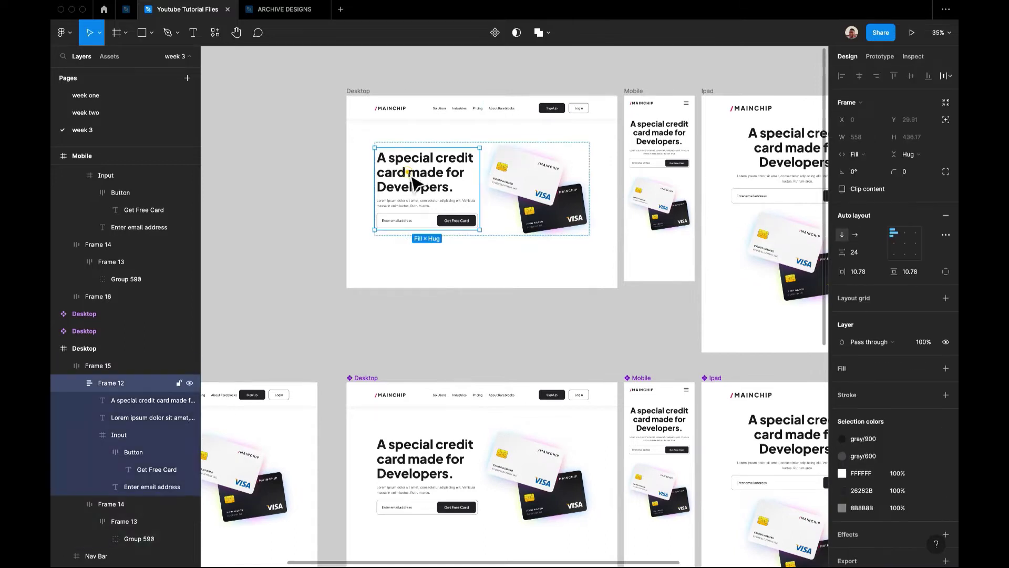
Duplicate the original Desktop frame and move the copy out past the iPad frames.
scroll(415, 184, up, 2)
click(343, 72)
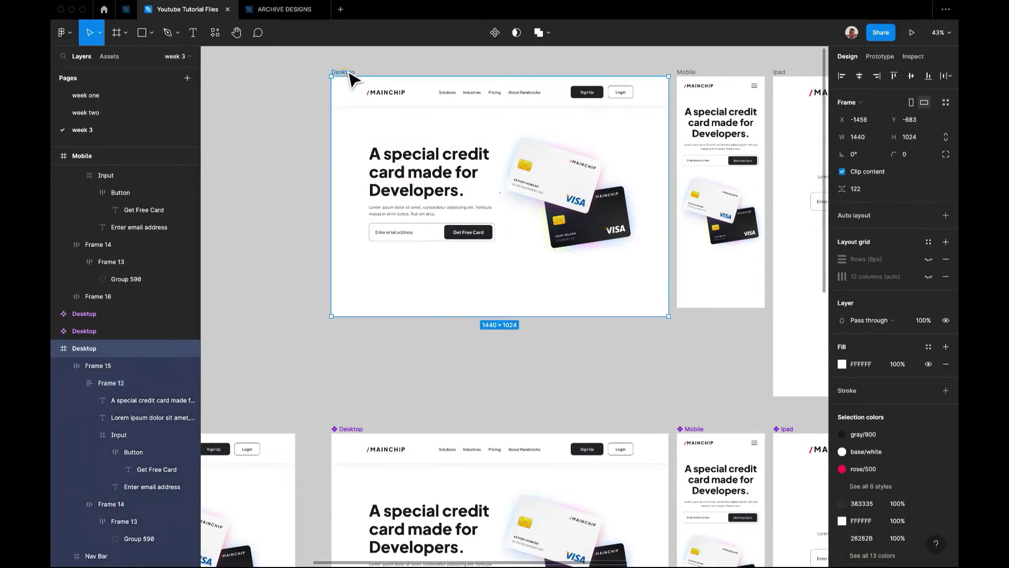
click(125, 32)
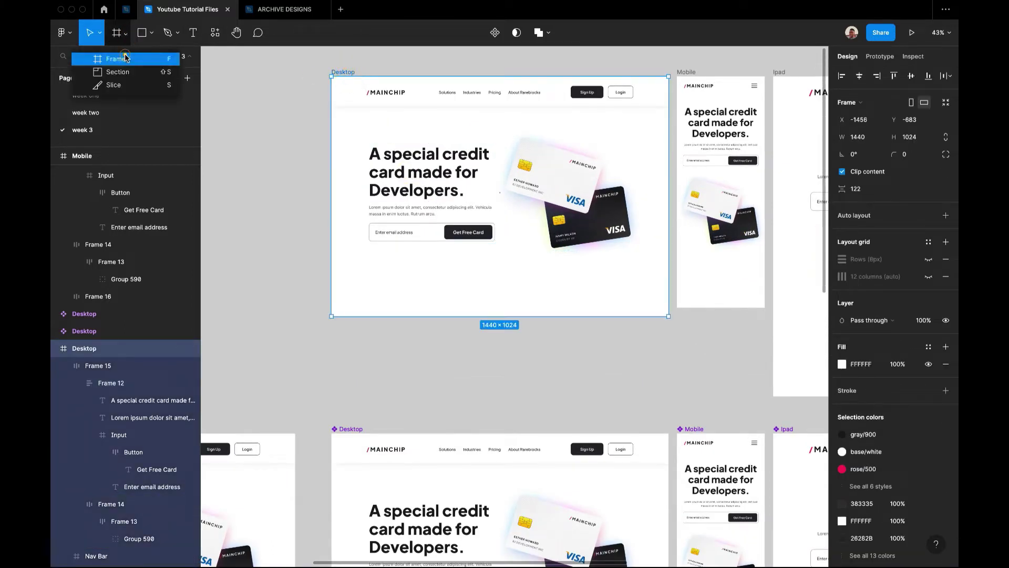
click(108, 56)
scroll(482, 299, down, 3)
key(ctrl+d)
drag(613, 100, 725, 157)
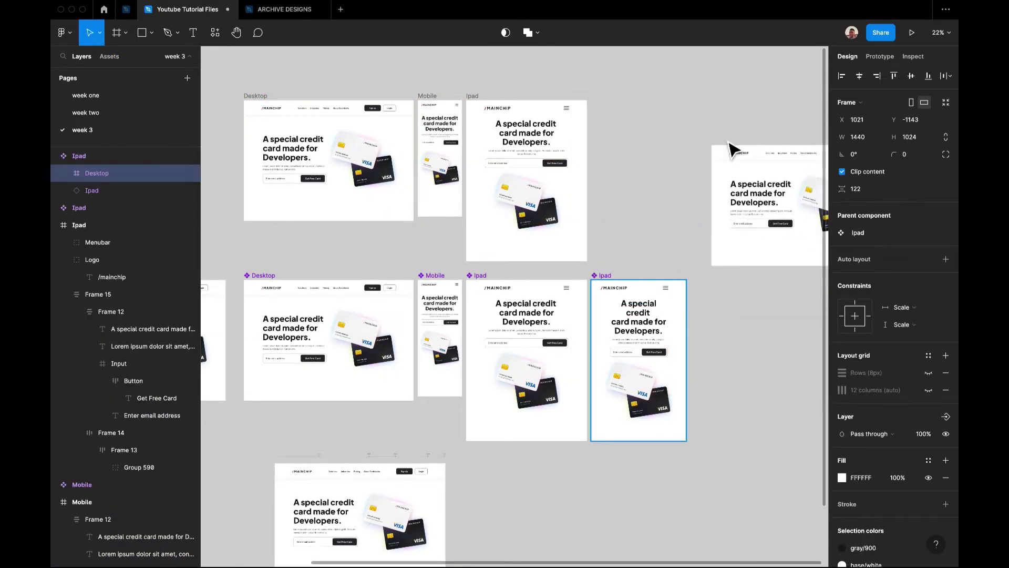
Move the Desktop copy farther out onto empty canvas, to about X 2812, Y -654.
scroll(734, 149, right, 5)
scroll(734, 151, right, 5)
scroll(733, 150, up, 1)
drag(318, 200, 332, 142)
scroll(354, 165, left, 4)
scroll(354, 164, up, 5)
scroll(357, 166, right, 5)
scroll(356, 166, down, 1)
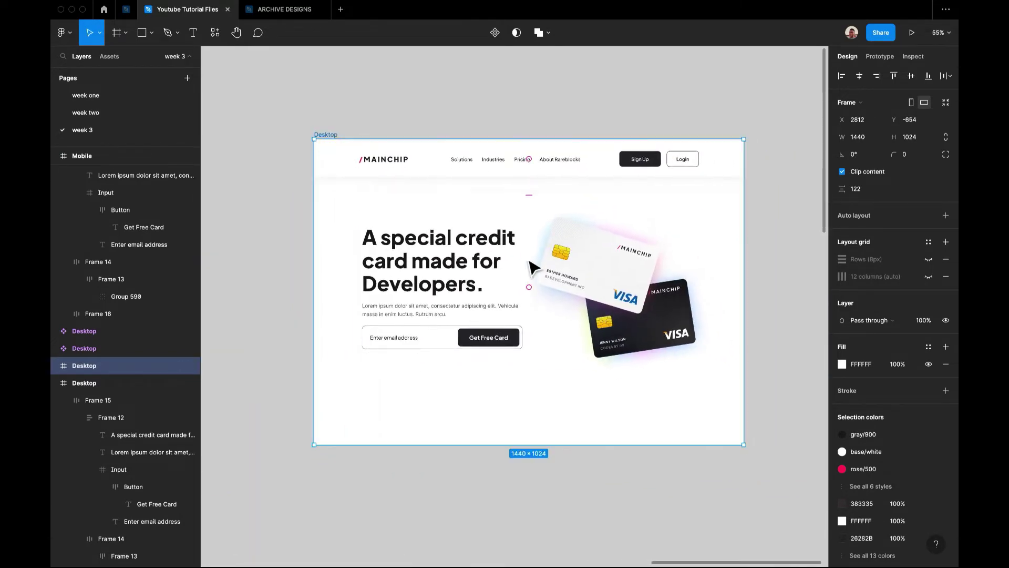
Examine the Desktop copy's hero content, checking the headline, paragraph, email input and the frame that contains them.
click(475, 289)
scroll(480, 315, down, 2)
scroll(480, 315, right, 2)
click(476, 372)
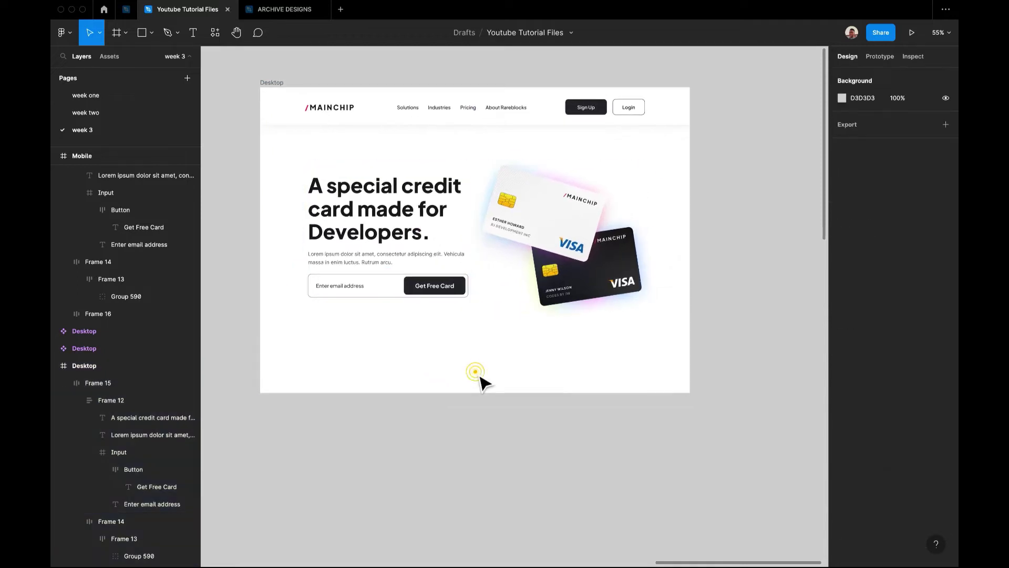
click(401, 231)
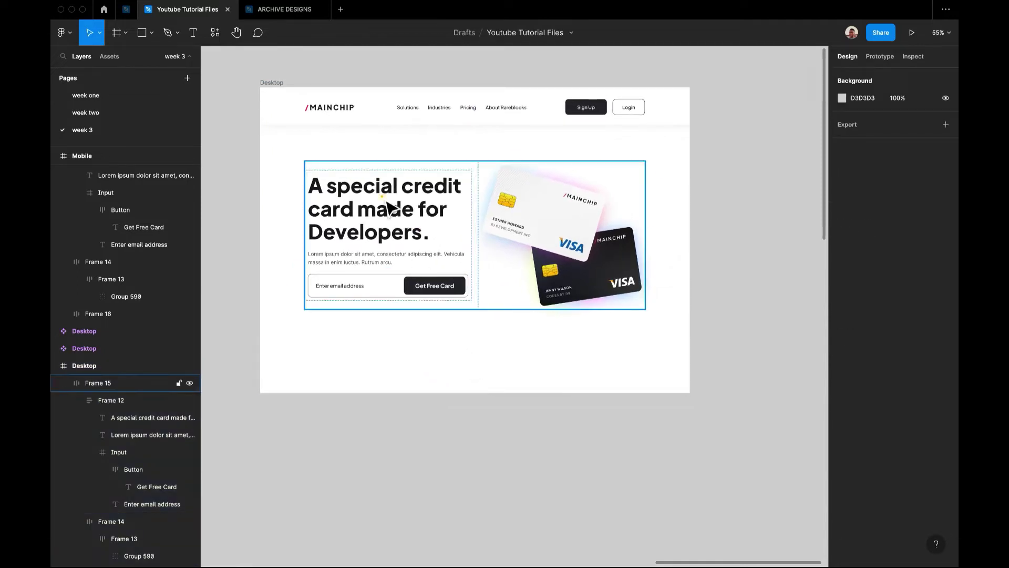
click(399, 234)
click(395, 232)
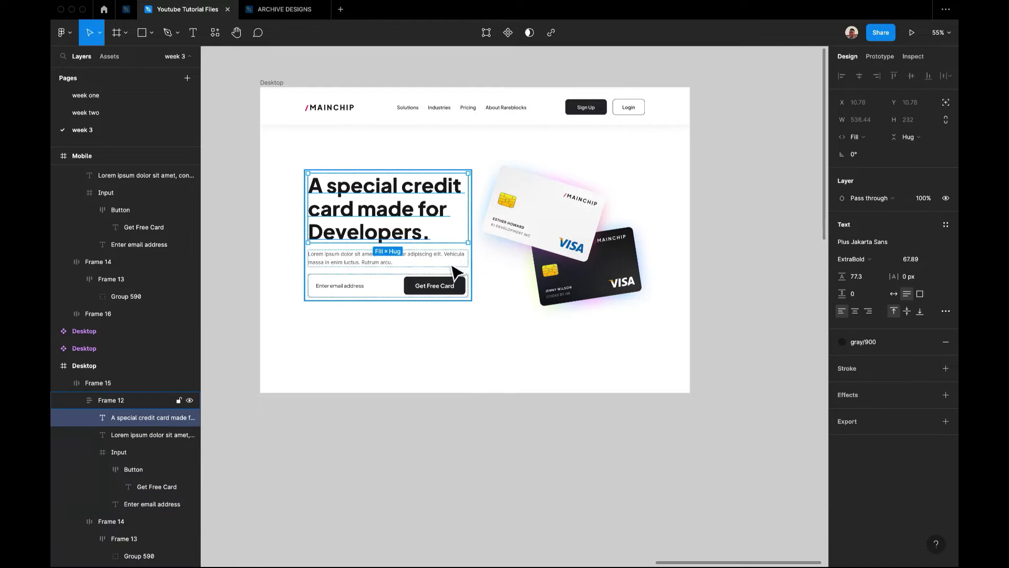
click(446, 260)
click(451, 288)
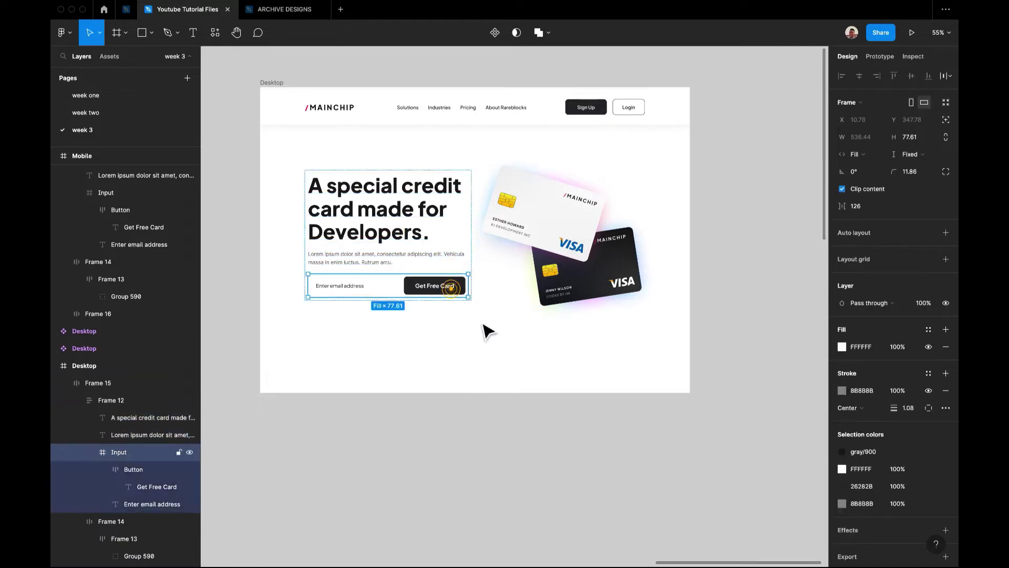
click(509, 372)
double_click(527, 247)
click(551, 335)
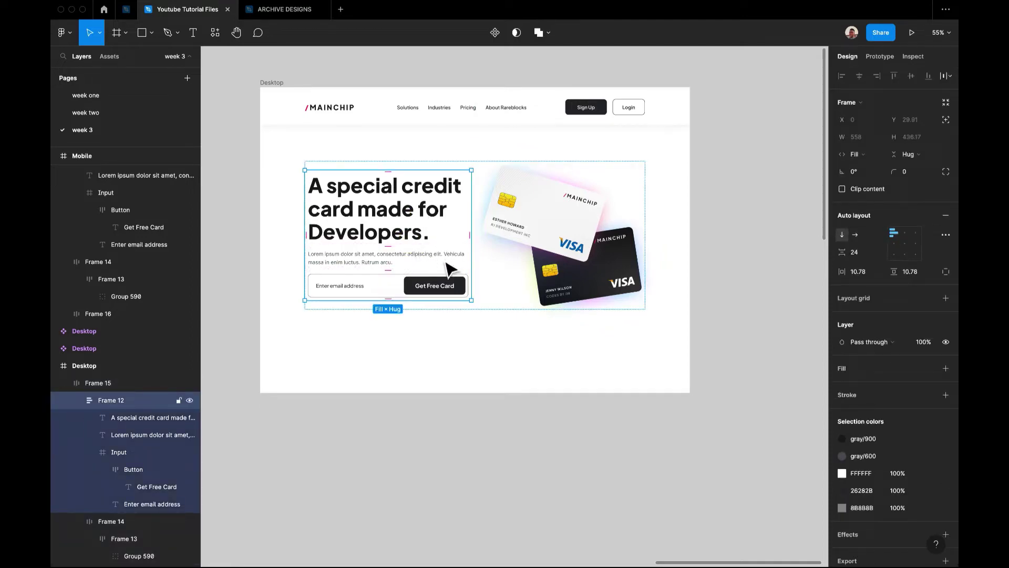
scroll(449, 271, down, 3)
click(476, 384)
scroll(474, 383, right, 3)
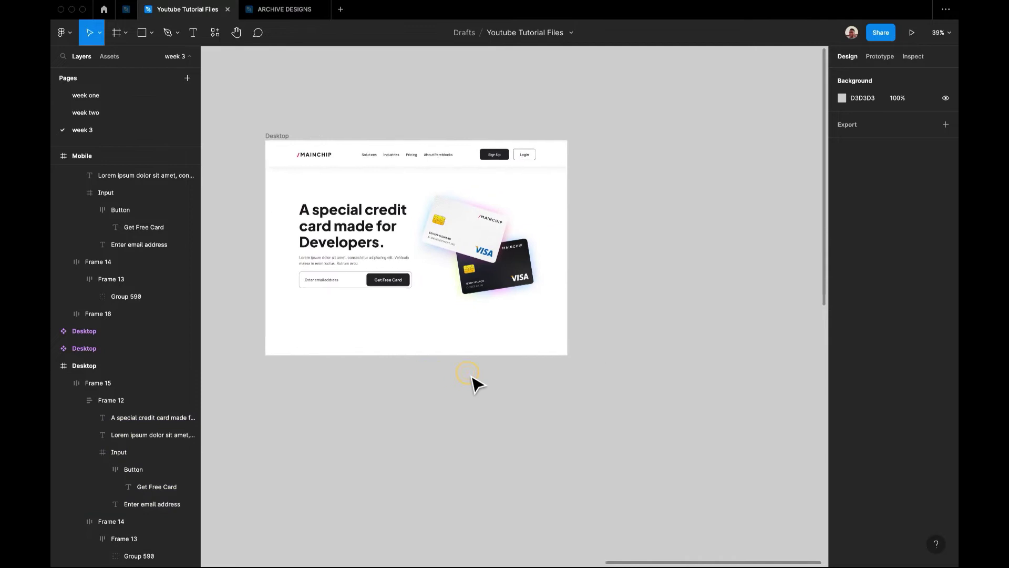
Add an iPhone 14 Pro Max frame (430 × 932) beside the Desktop copy, aligned with its upper edge at X 4269, Y -654.
click(269, 130)
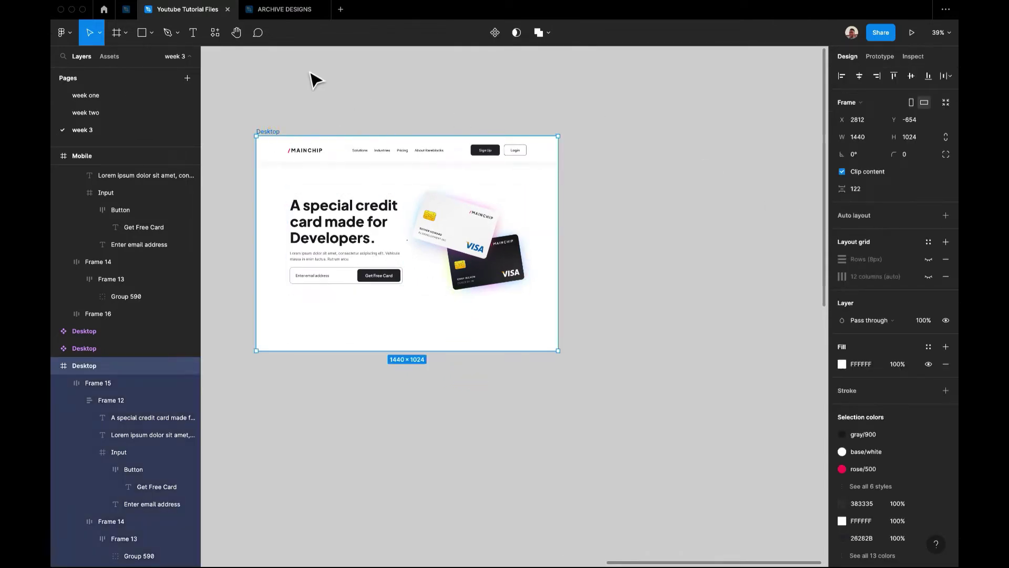
click(125, 33)
click(119, 59)
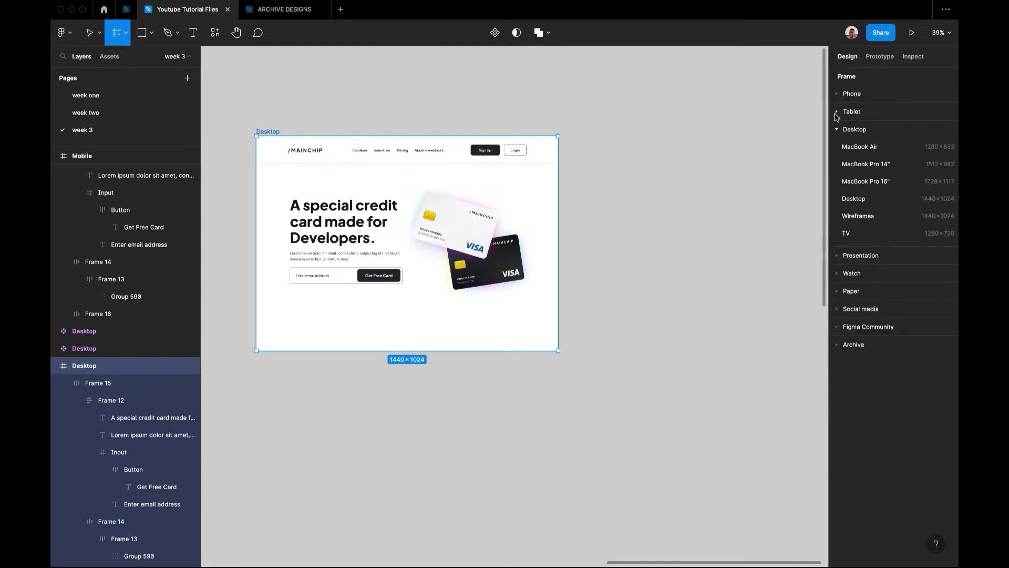
click(853, 94)
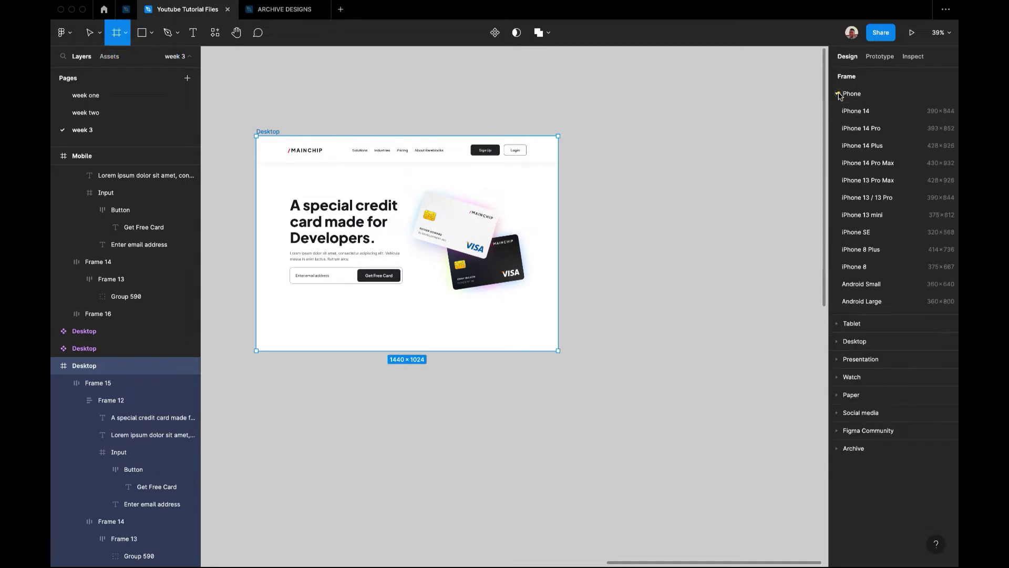
click(883, 163)
drag(622, 229, 618, 156)
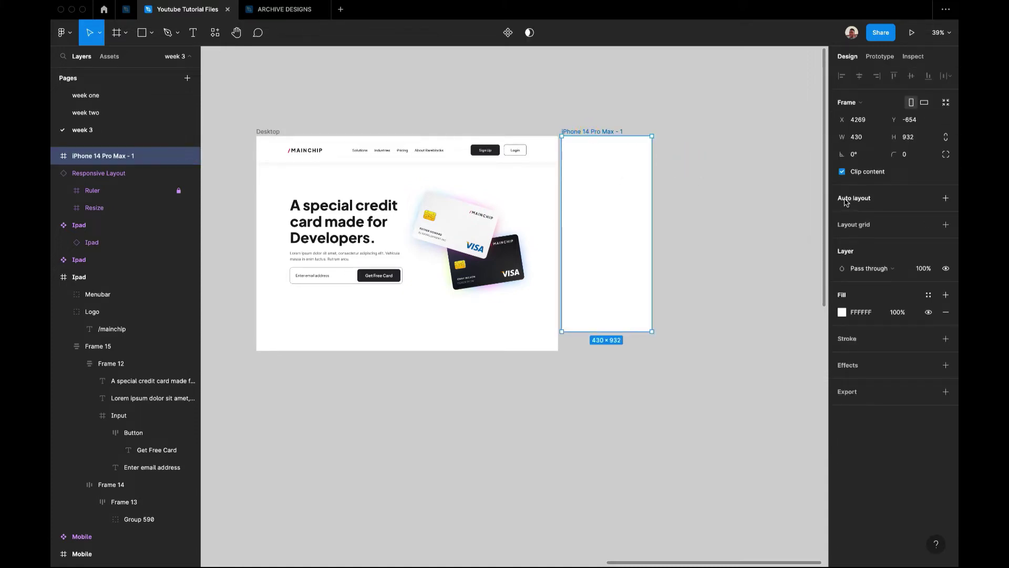
scroll(654, 190, left, 10)
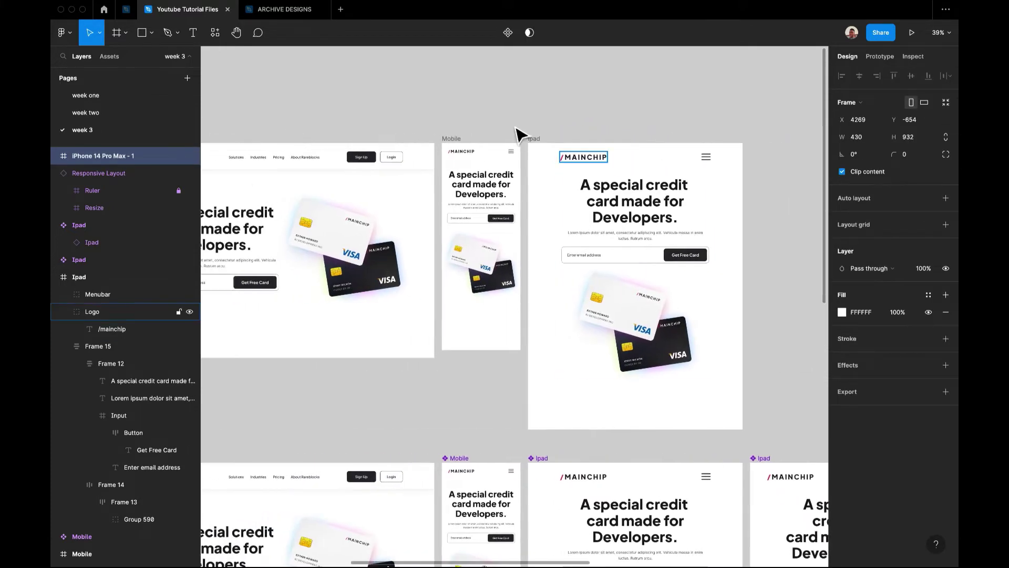
Show the hidden 4-column layout grid on the original Mobile frame.
click(460, 149)
scroll(522, 316, down, 10)
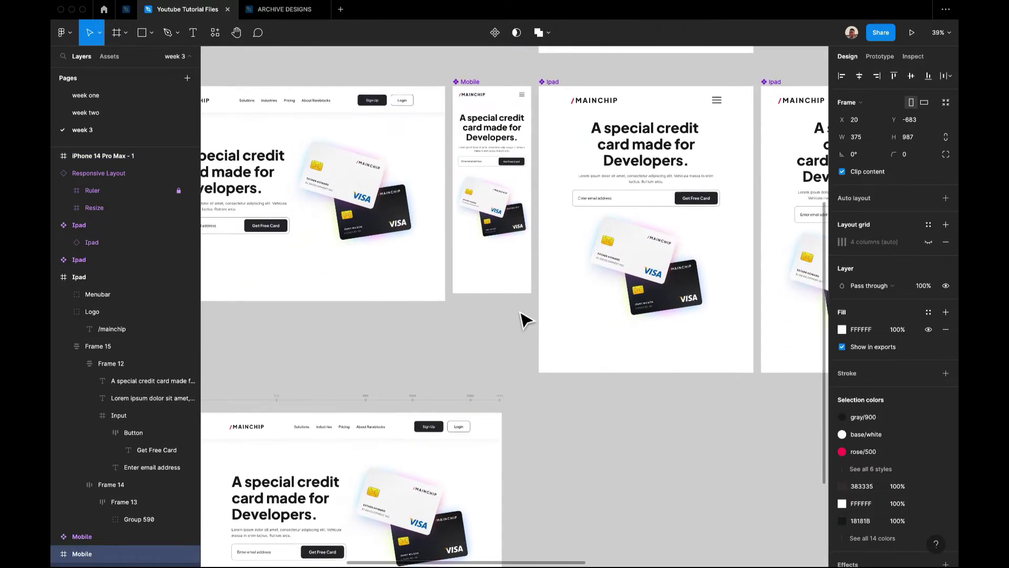
scroll(523, 318, up, 10)
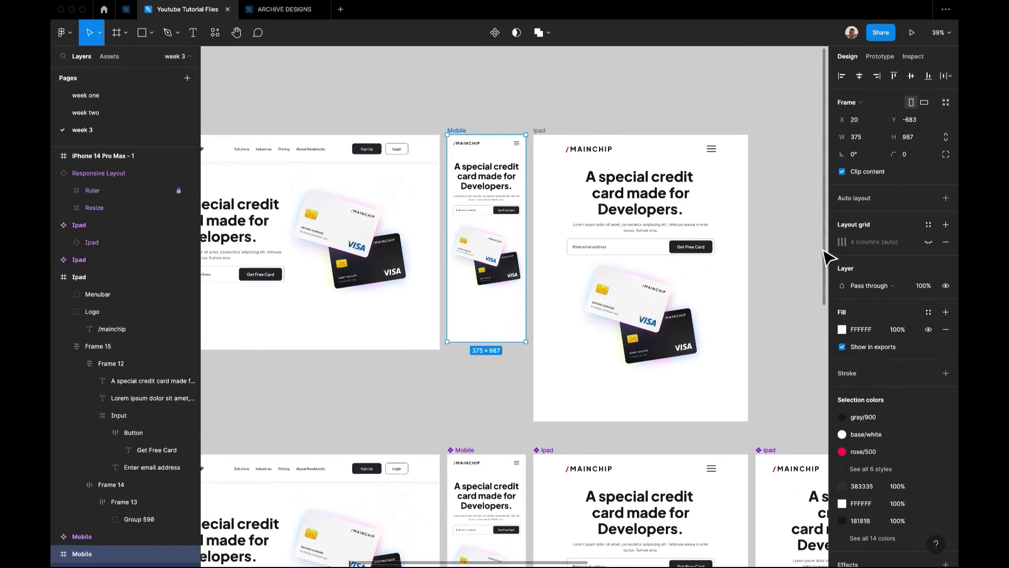
click(928, 241)
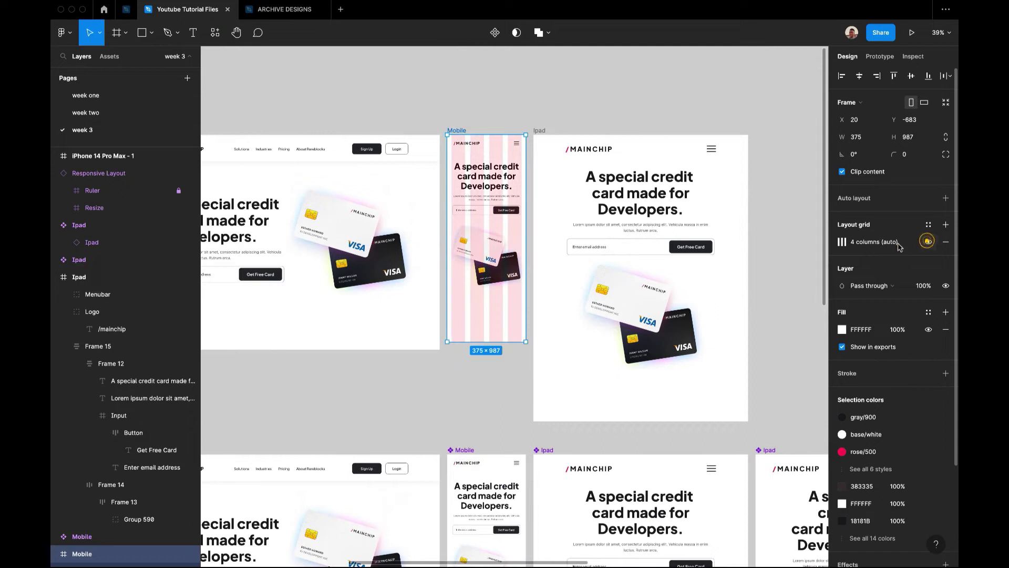
Copy the Mobile frame's 4-column layout grid onto the iPhone 14 Pro Max frame.
click(836, 246)
click(835, 246)
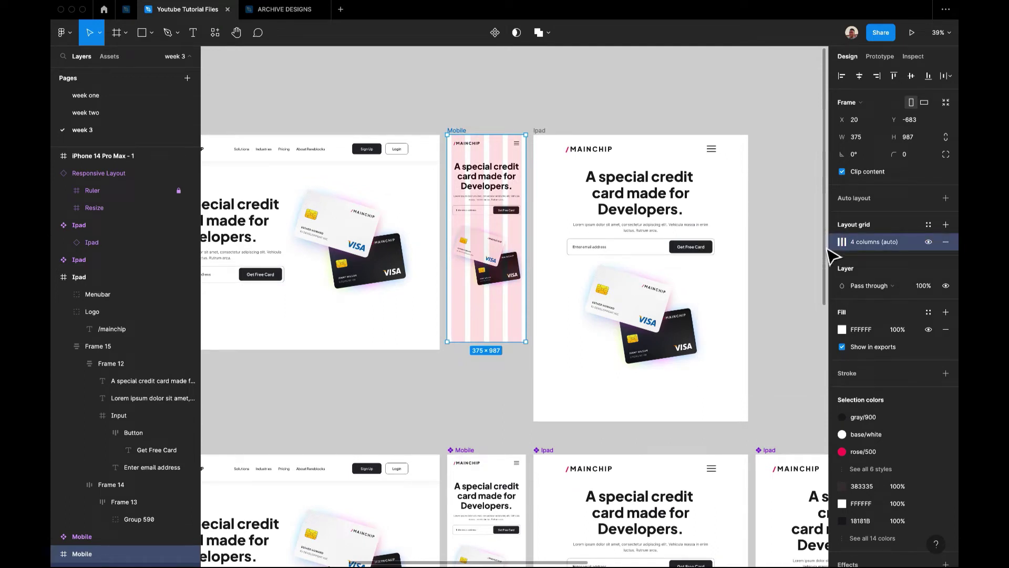
scroll(646, 252, up, 5)
scroll(647, 253, right, 5)
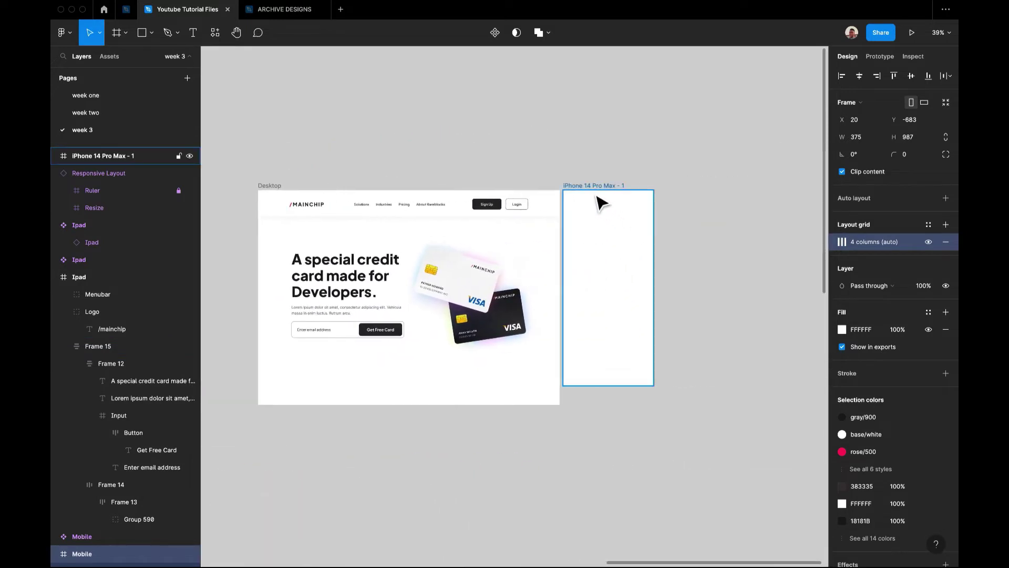
click(597, 197)
key(super+v)
click(594, 149)
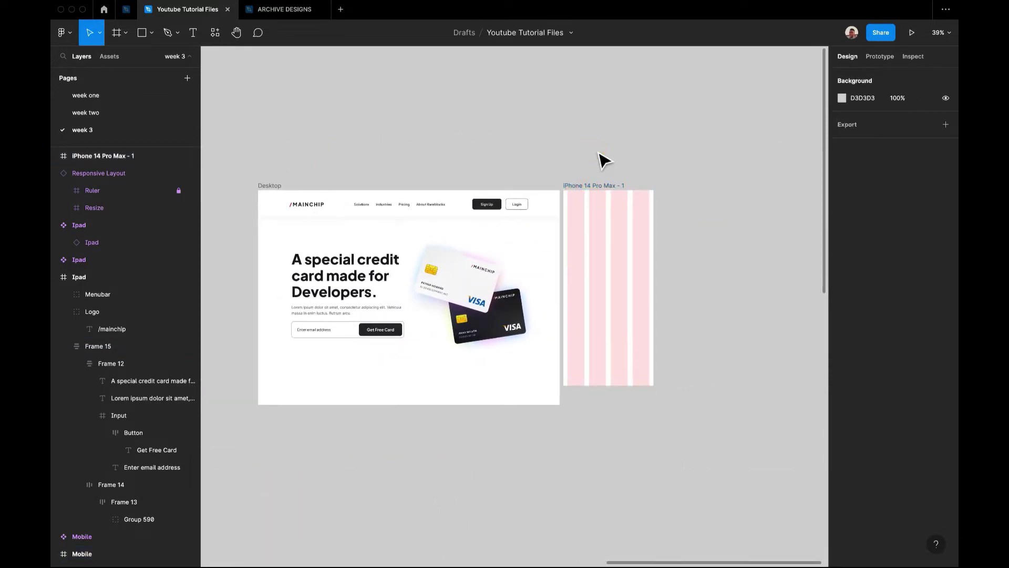
Copy the Mobile frame's header with the logo and menu icon into the iPhone 14 Pro Max frame.
scroll(602, 158, left, 5)
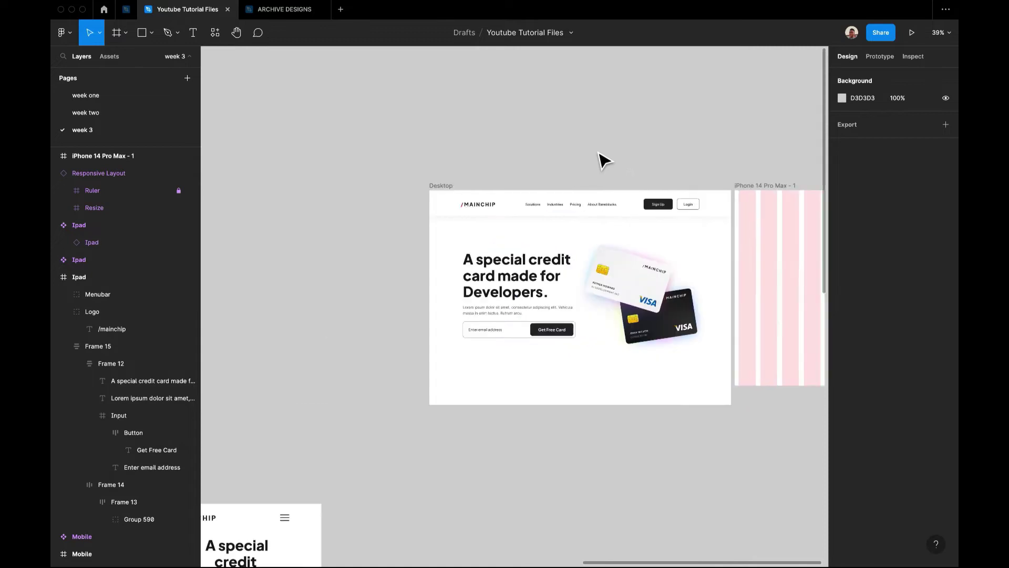
scroll(602, 158, down, 8)
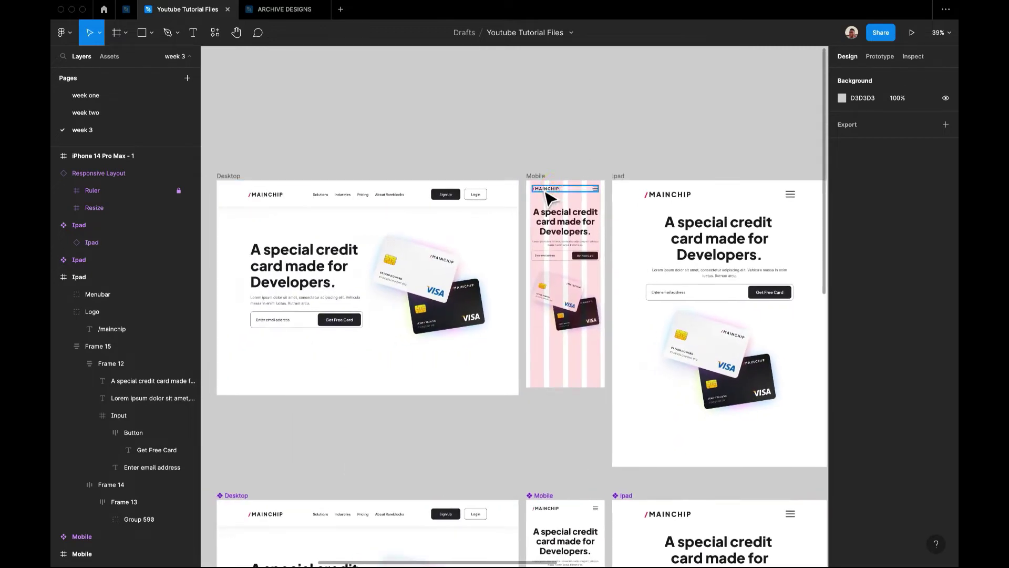
click(547, 198)
scroll(670, 255, right, 3)
scroll(671, 254, up, 8)
scroll(671, 255, left, 5)
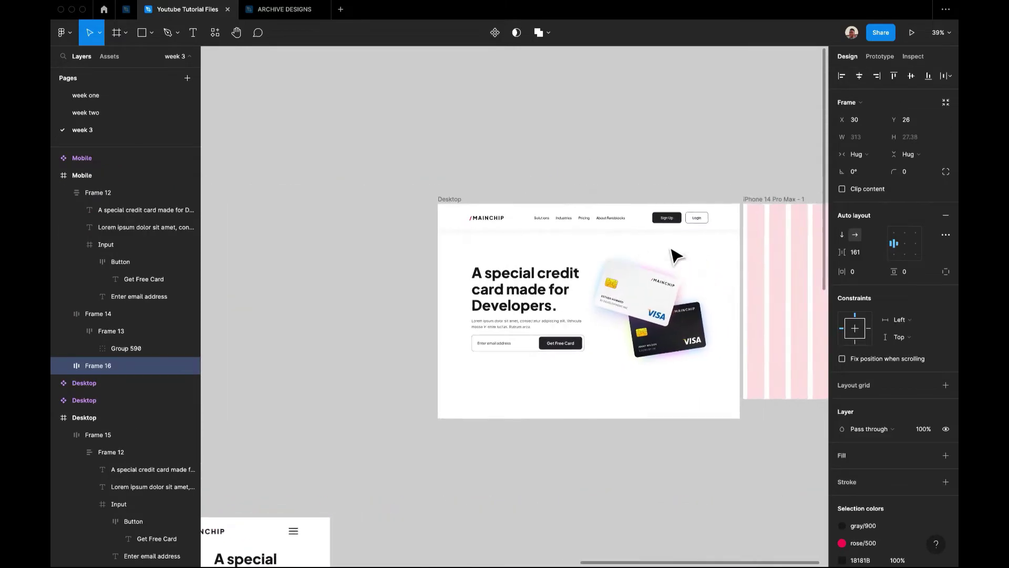
scroll(607, 218, right, 5)
click(591, 207)
key(ctrl+v)
scroll(592, 208, up, 5)
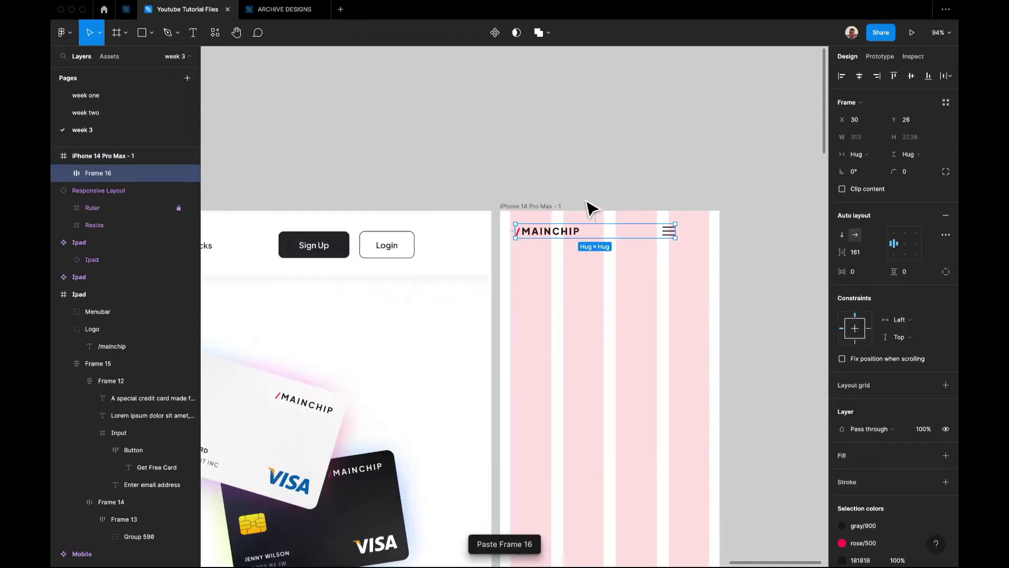
Fit the iPhone header to the column grid by setting its item spacing to 237 and its position to X 20, Y 27.
drag(845, 253, 850, 257)
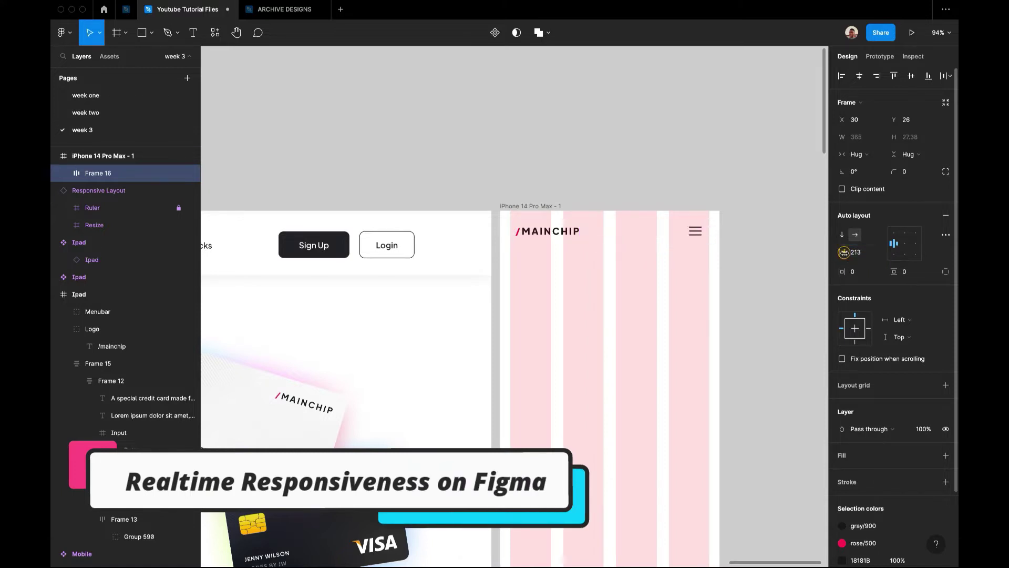
scroll(710, 284, up, 5)
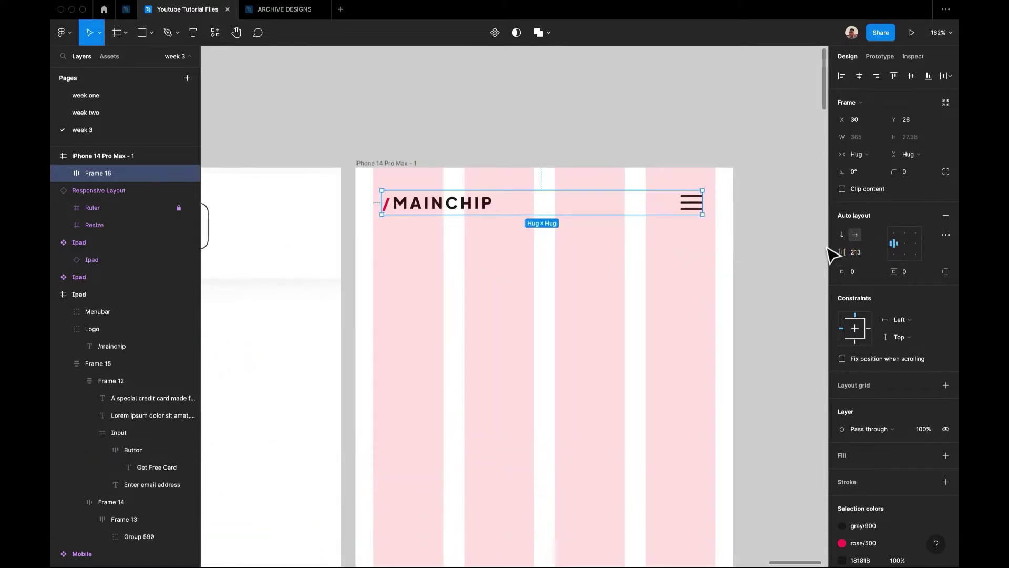
drag(839, 256, 844, 258)
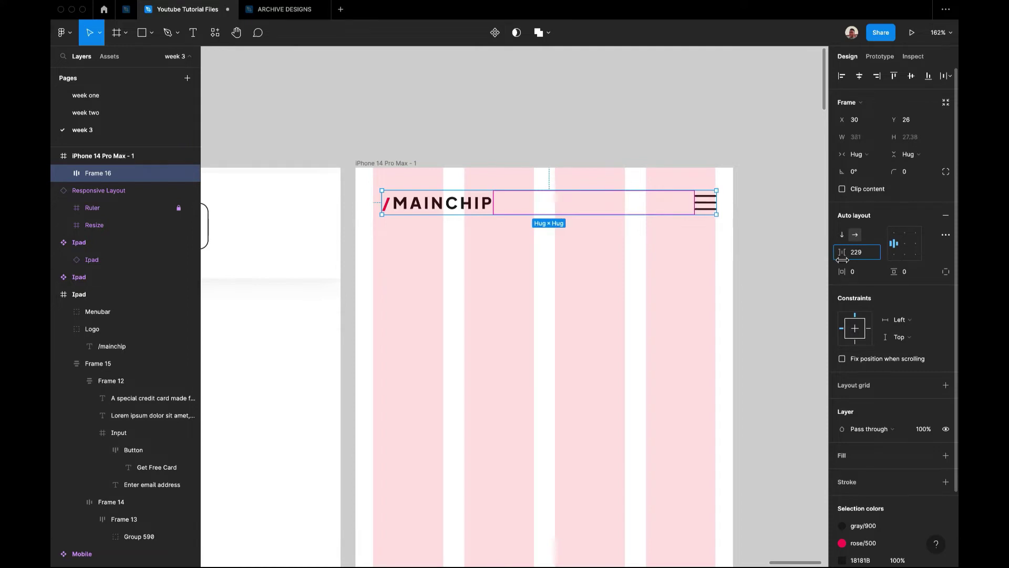
drag(467, 213, 458, 210)
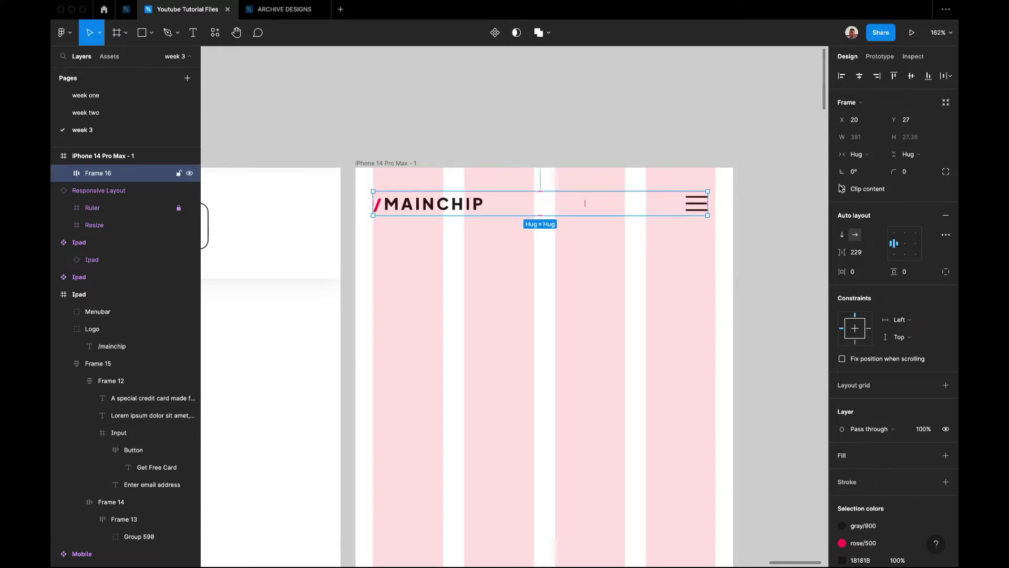
drag(844, 255, 844, 257)
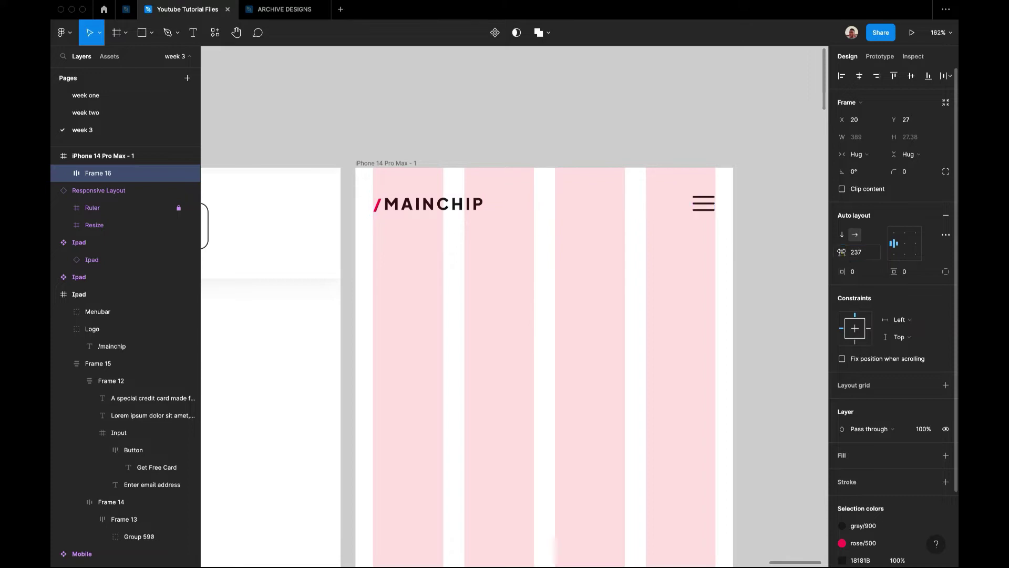
click(744, 200)
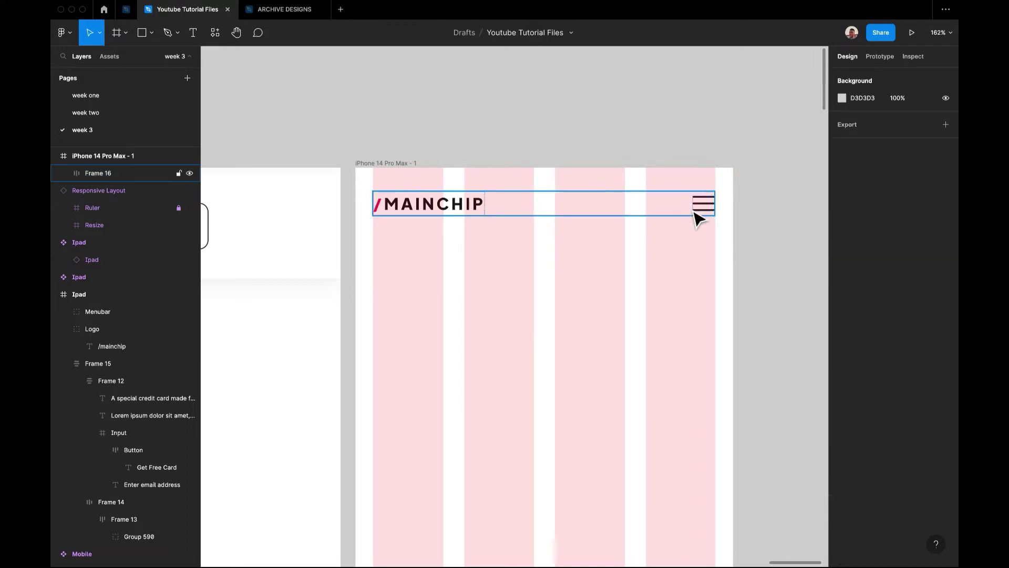
scroll(694, 216, down, 5)
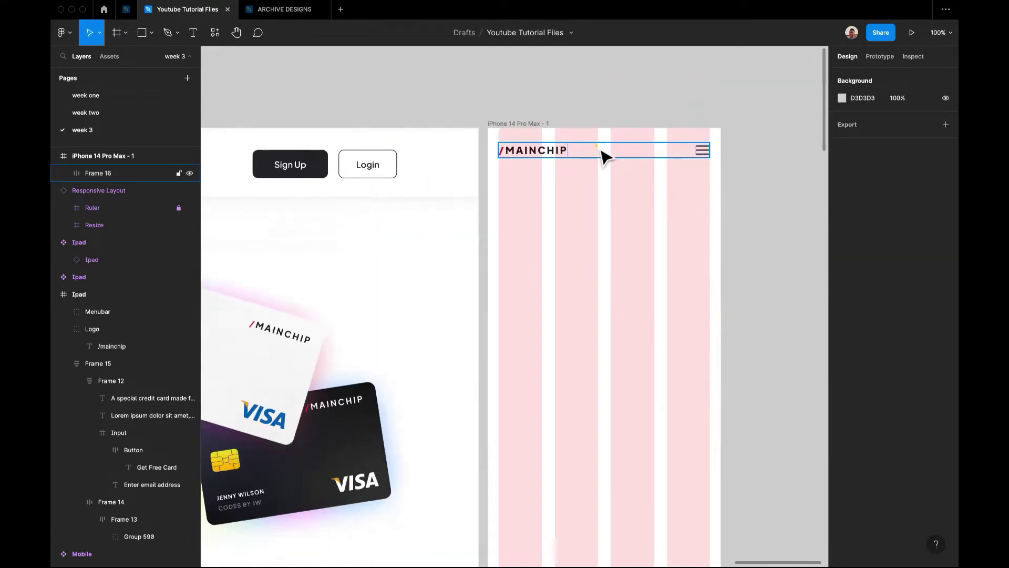
click(604, 156)
Copy the Desktop copy's hero content frame onto the empty canvas beside the iPhone frame, at X 4791, Y -527.
scroll(592, 268, left, 2)
scroll(592, 268, down, 5)
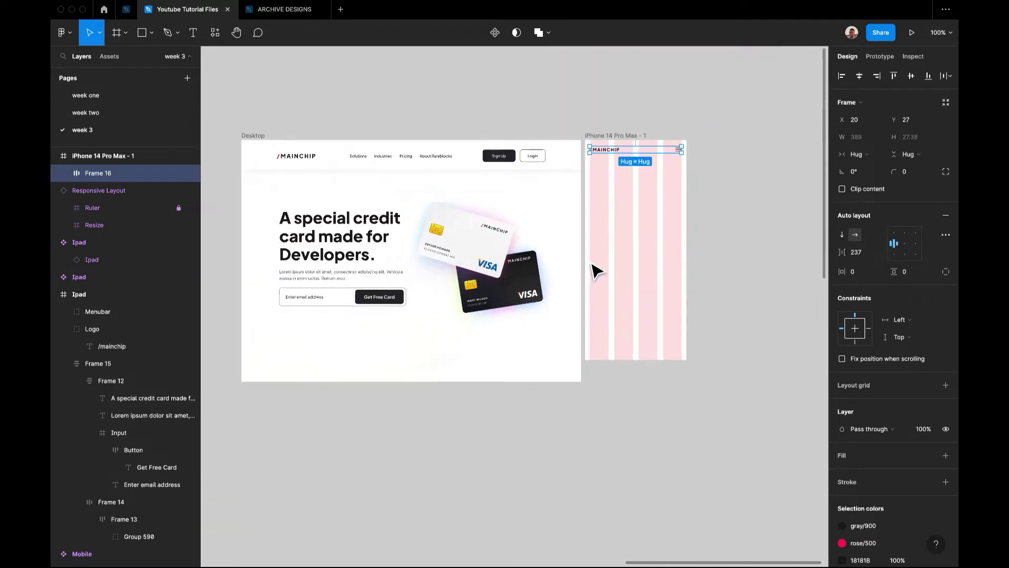
click(503, 268)
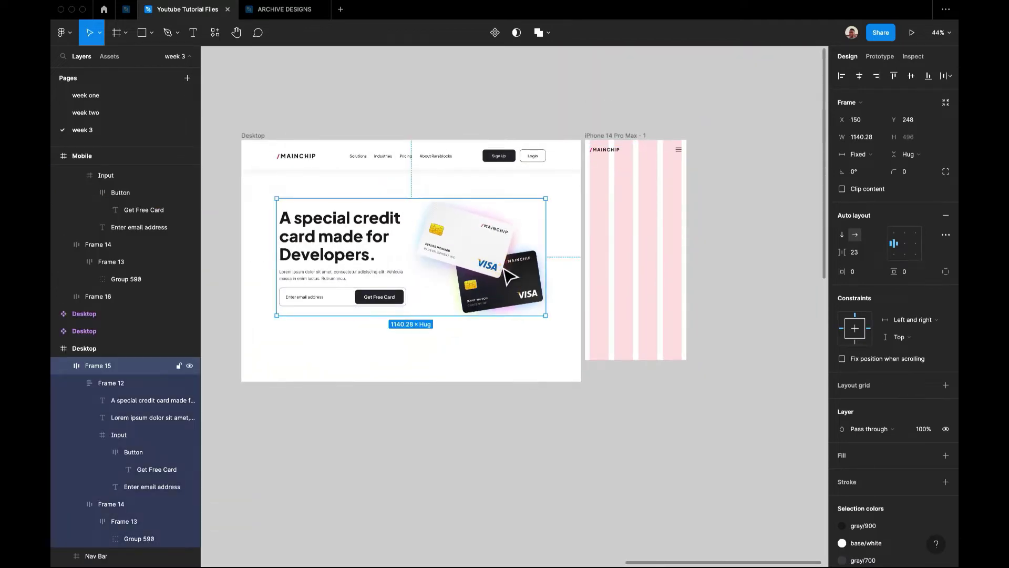
click(471, 264)
click(373, 246)
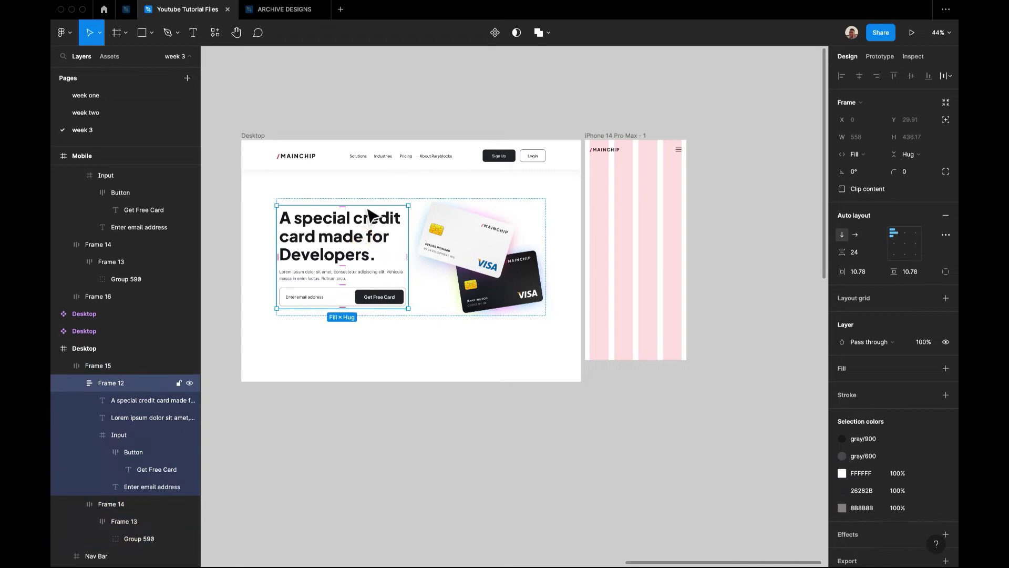
click(461, 307)
click(450, 322)
click(453, 297)
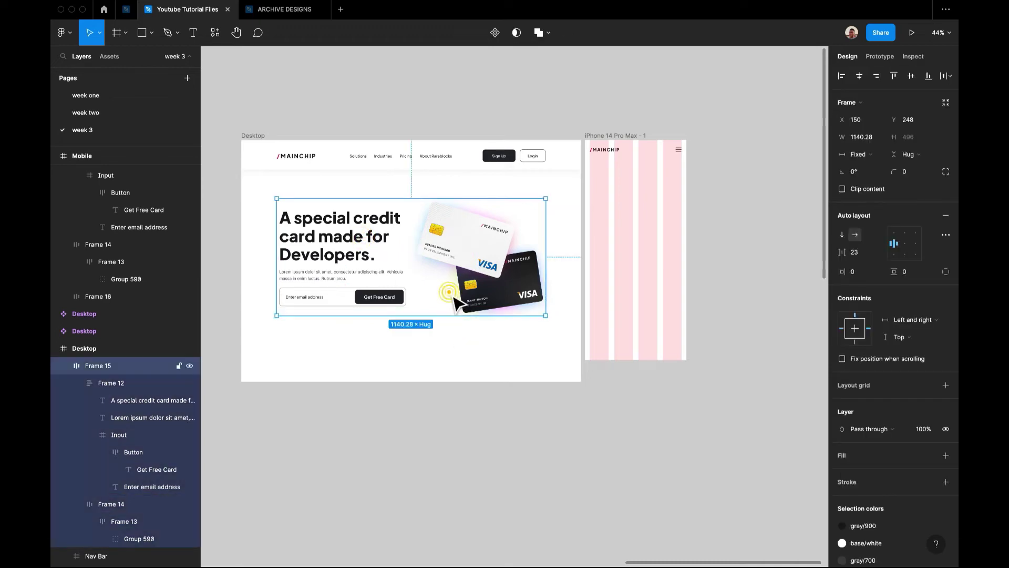
scroll(525, 279, right, 5)
click(552, 264)
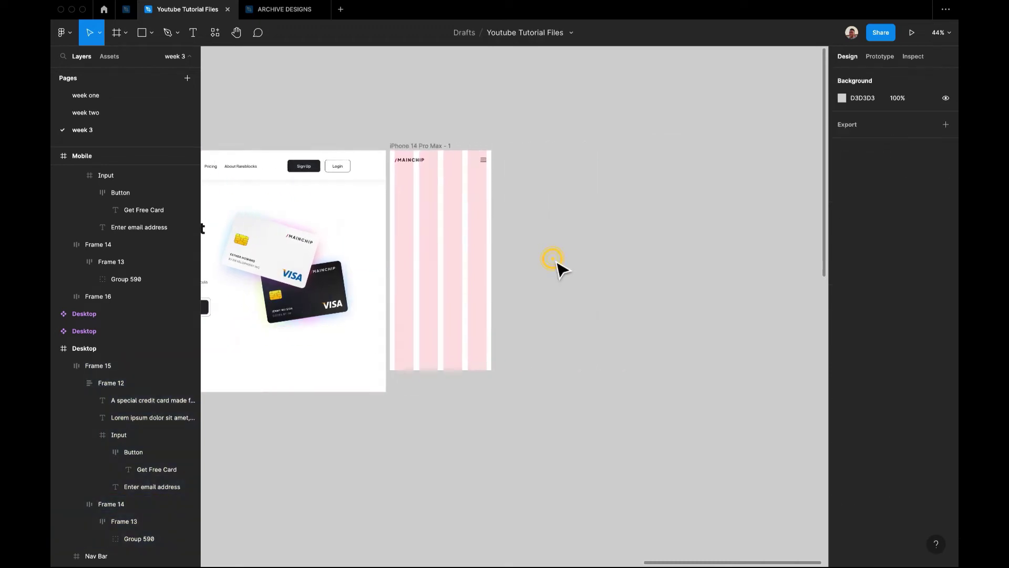
key(super+v)
drag(306, 285, 652, 267)
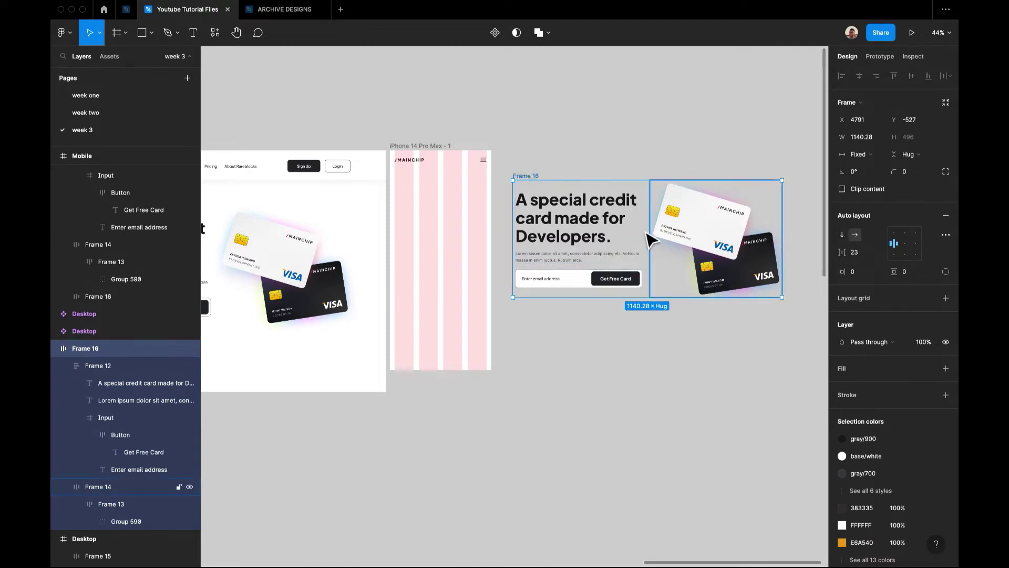
Compare horizontal and vertical auto layout on the hero content copy and leave it in the vertical direction.
click(840, 237)
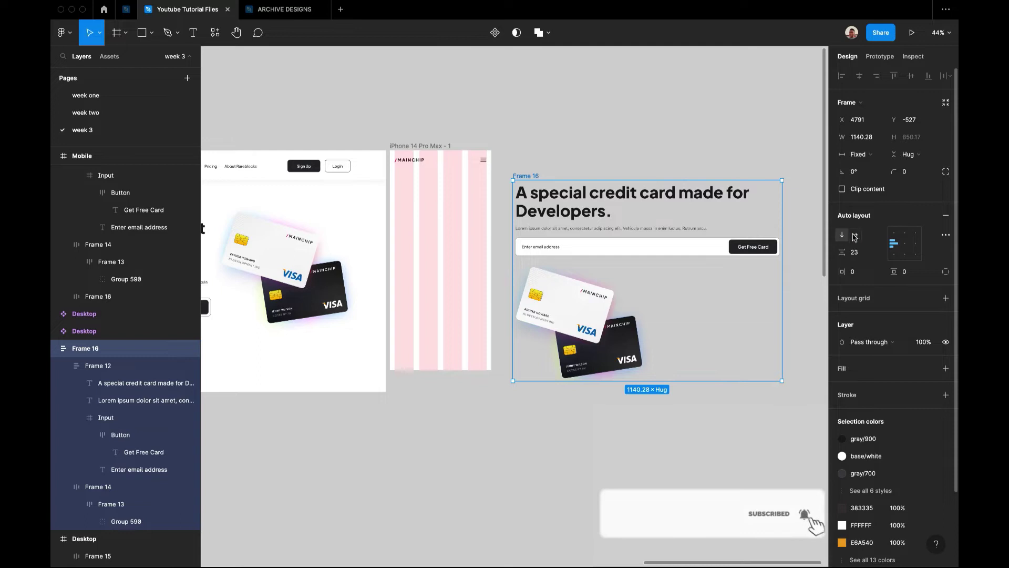
click(855, 235)
click(841, 236)
click(856, 234)
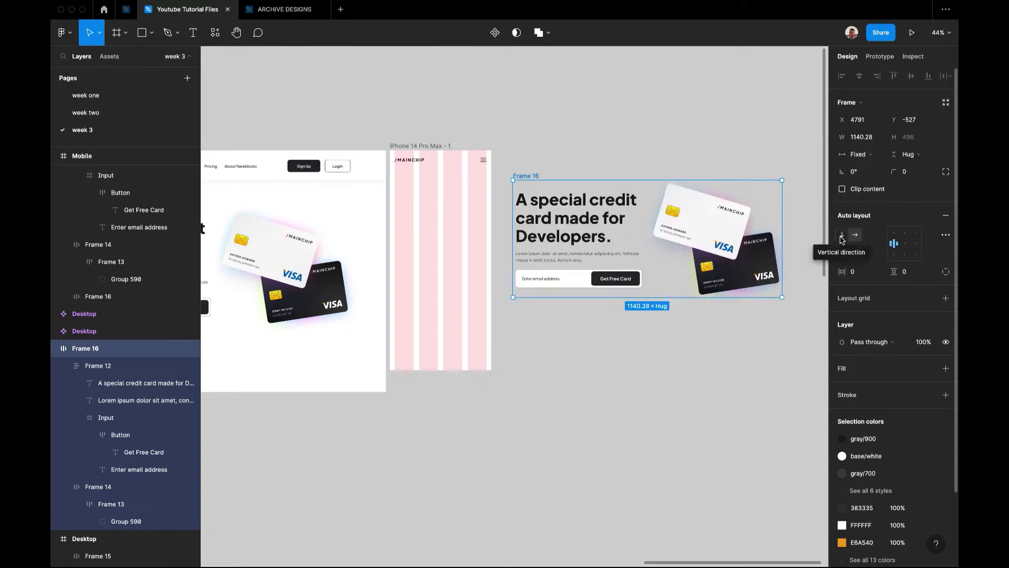
click(841, 238)
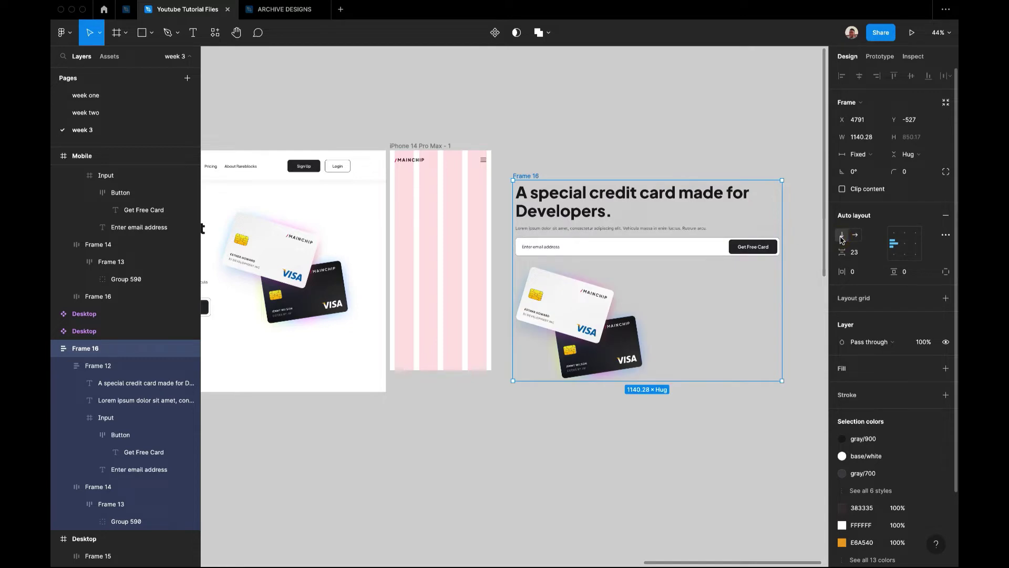
click(855, 237)
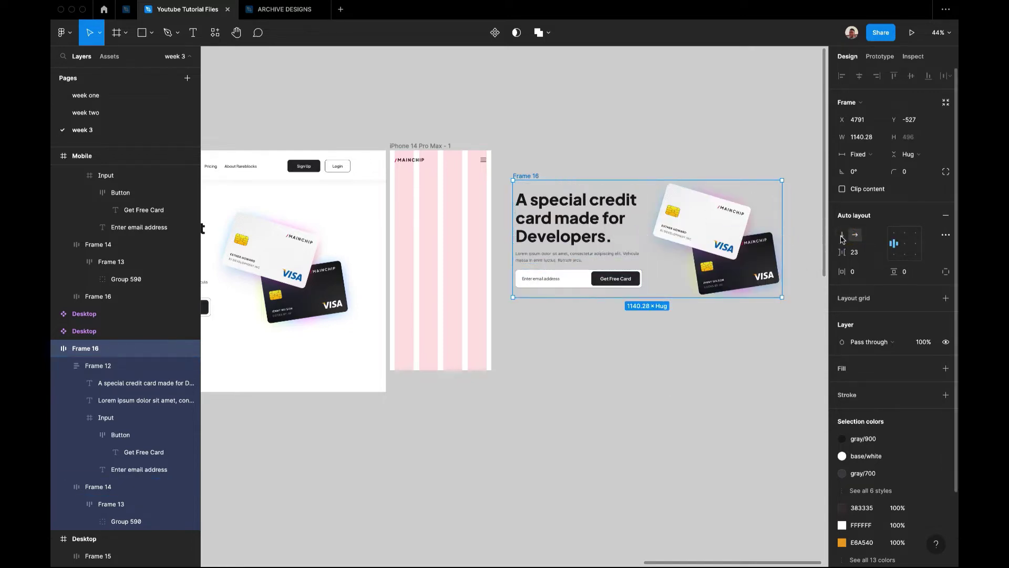
click(842, 238)
click(712, 245)
click(795, 258)
click(768, 255)
click(777, 290)
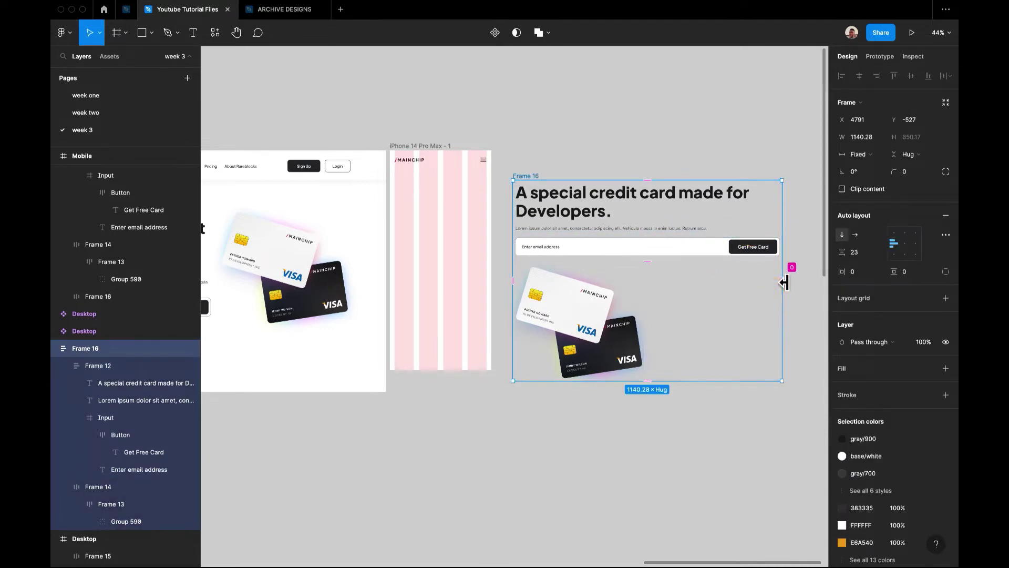
click(793, 266)
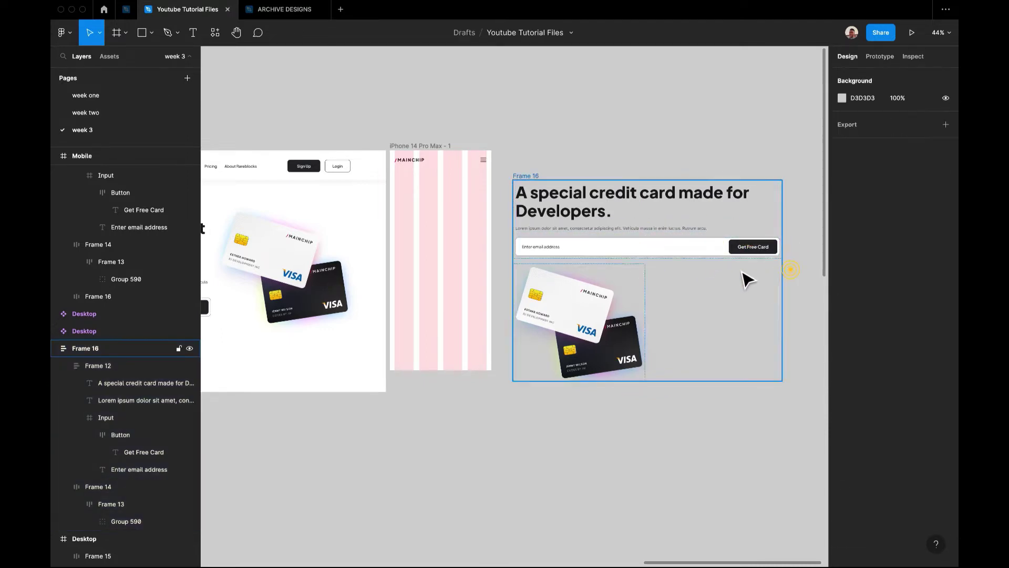
Narrow the stacked hero content frame to 550 wide and move it into the iPhone 14 Pro Max frame.
click(520, 180)
drag(789, 218, 500, 243)
click(415, 145)
key(super+v)
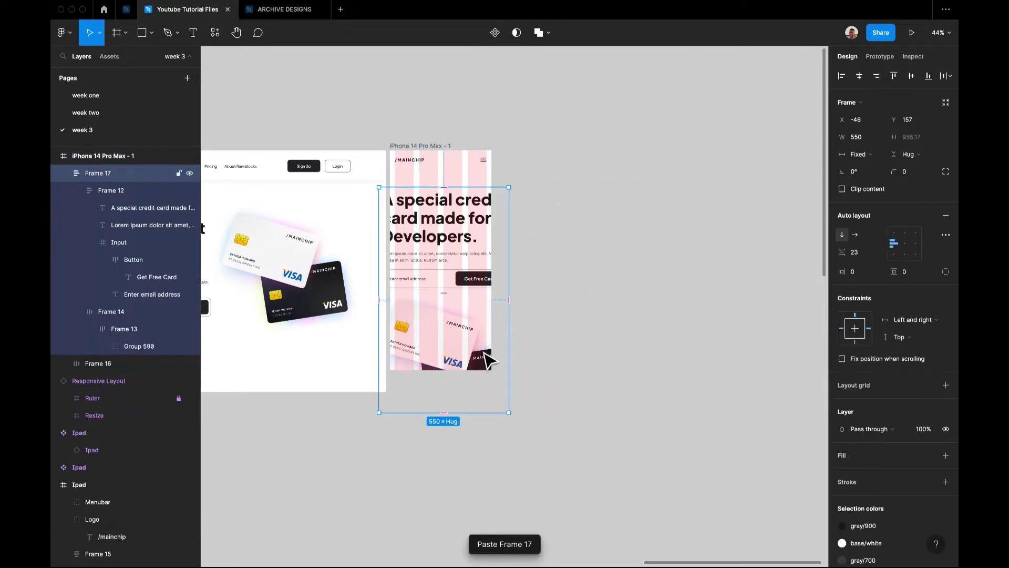
Scale the hero content proportionally to 390 wide and place it at X 20, Y 160 within the iPhone frame's columns.
drag(509, 414, 462, 332)
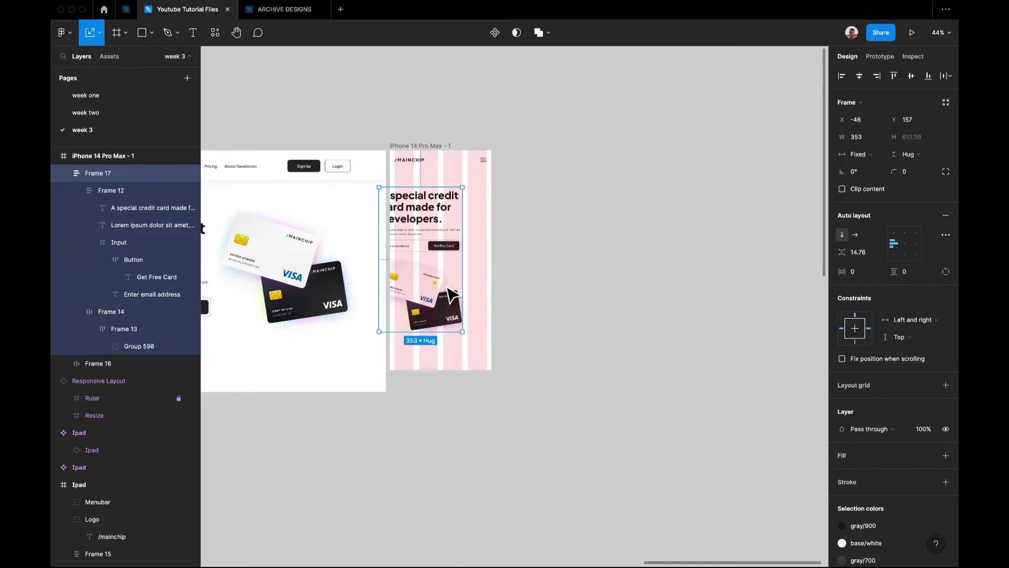
drag(451, 294, 466, 295)
scroll(462, 292, up, 5)
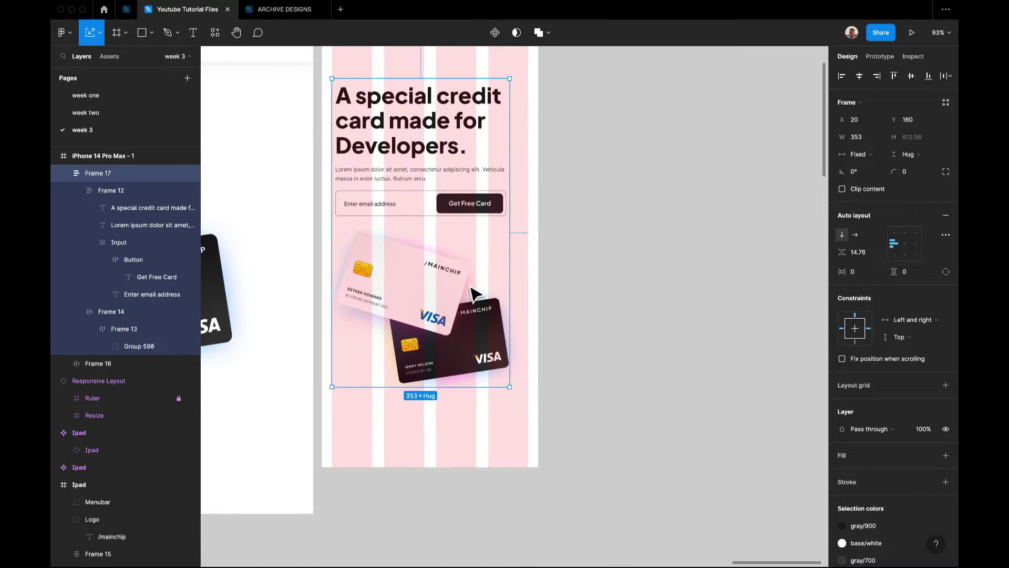
drag(512, 390, 535, 412)
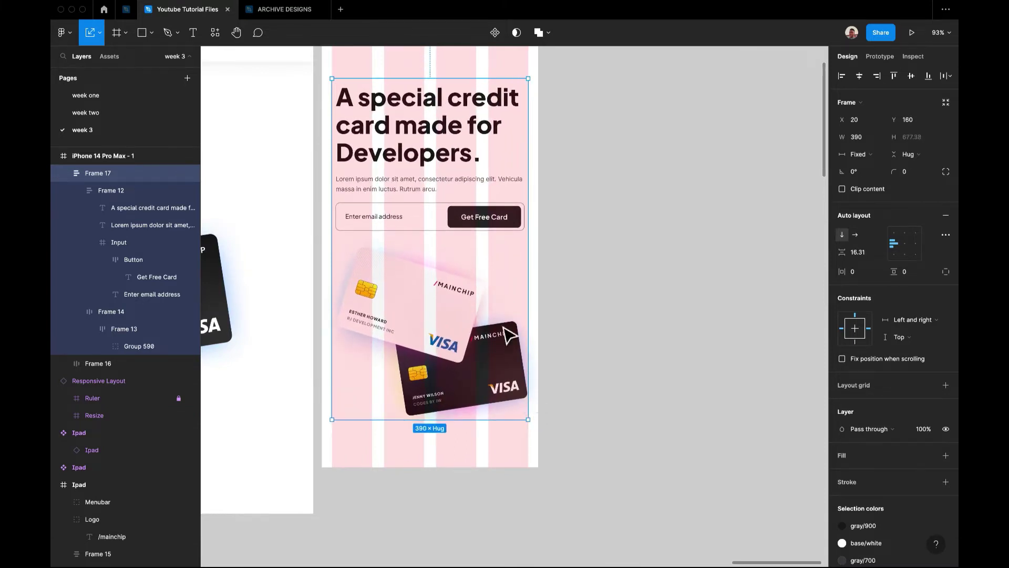
Centre-align the text of the headline "A special credit card made for Developers." in the iPhone frame.
scroll(489, 299, up, 2)
scroll(489, 299, up, 1)
double_click(456, 218)
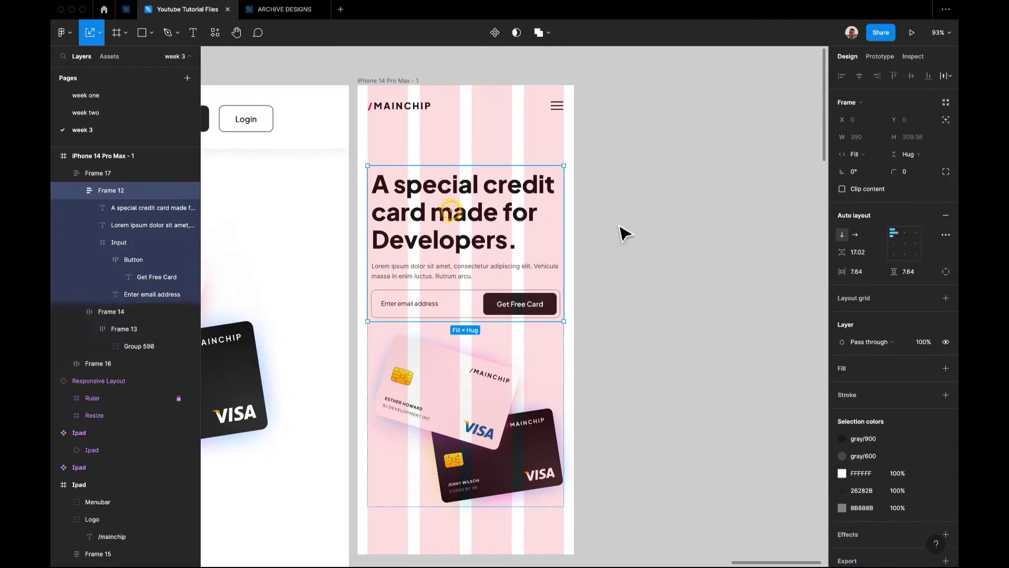
double_click(495, 217)
click(856, 311)
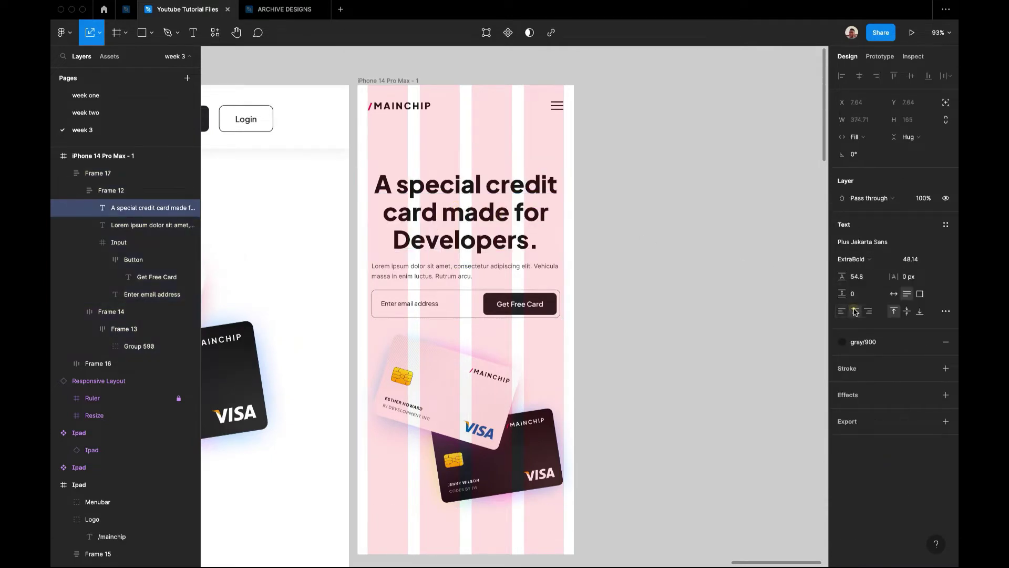
Centre-align the text of the Lorem ipsum paragraph below the headline in the iPhone frame.
click(524, 282)
double_click(520, 272)
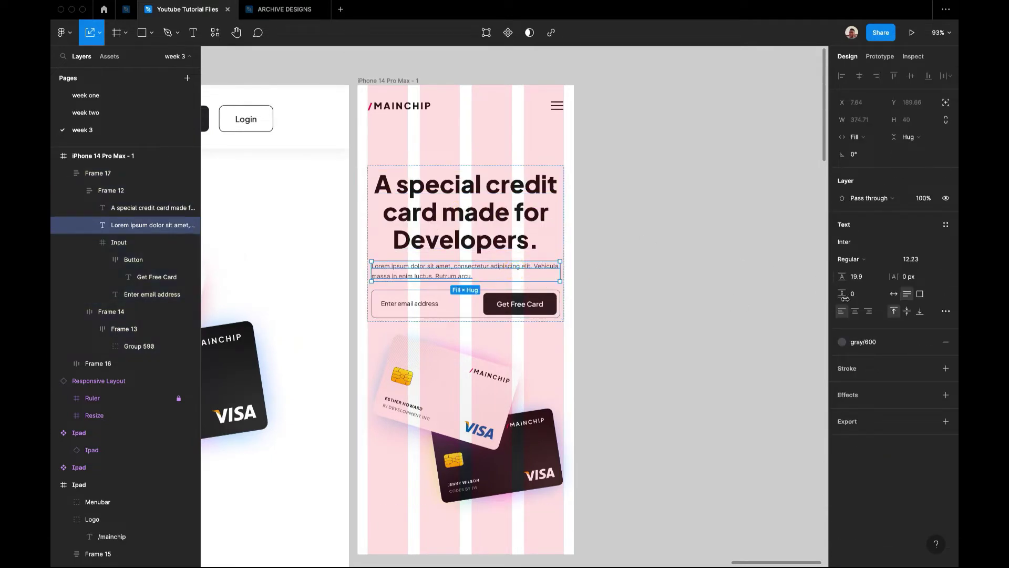
click(855, 310)
Move the hero content frame up to Y 127 in the iPhone frame.
click(702, 279)
scroll(701, 278, down, 2)
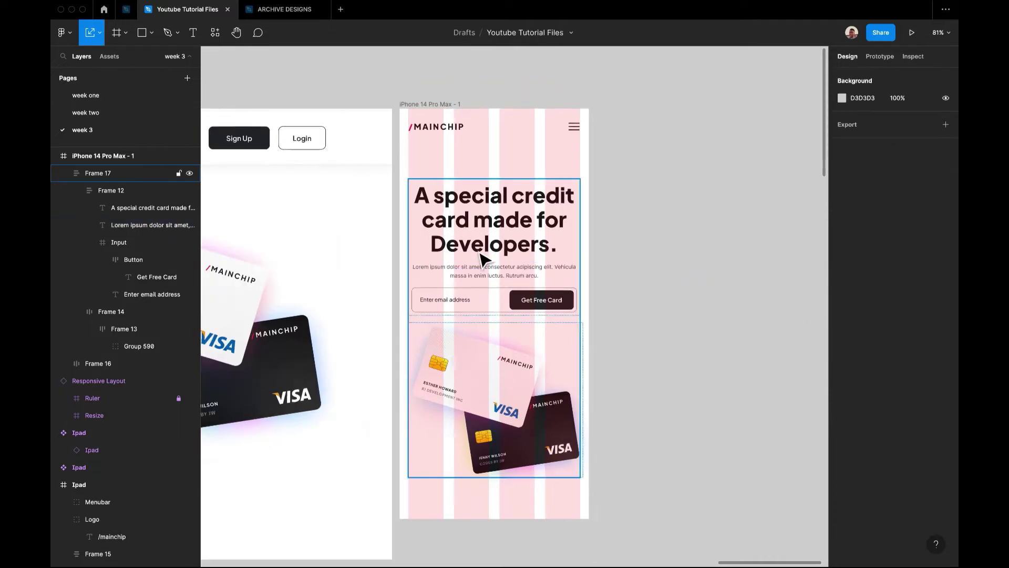
click(500, 265)
drag(528, 292, 528, 277)
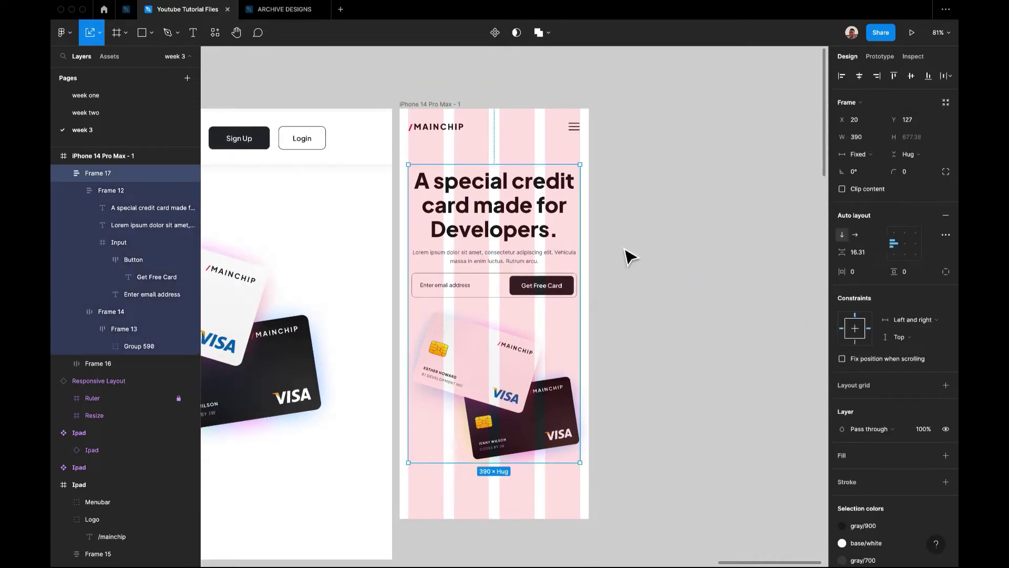
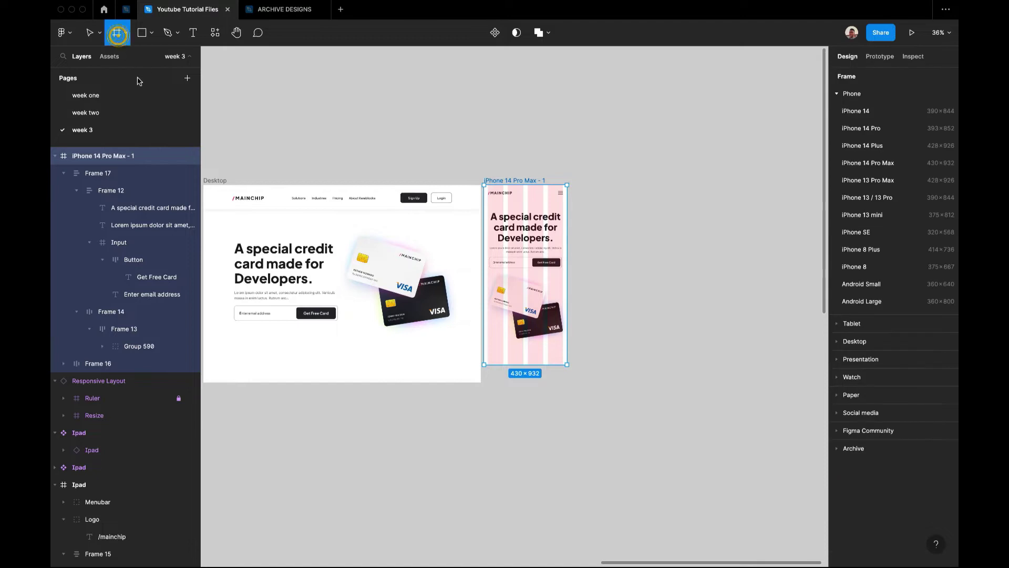
Add an iPad Pro 12.9" frame beside the iPhone frame and align their top edges at Y -654.
click(837, 324)
click(860, 179)
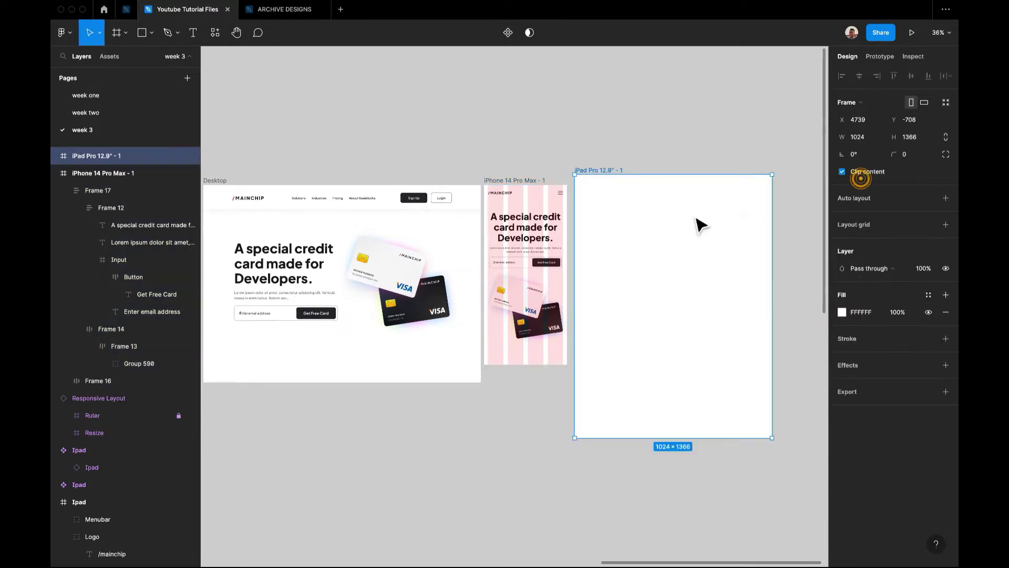
drag(611, 178, 612, 188)
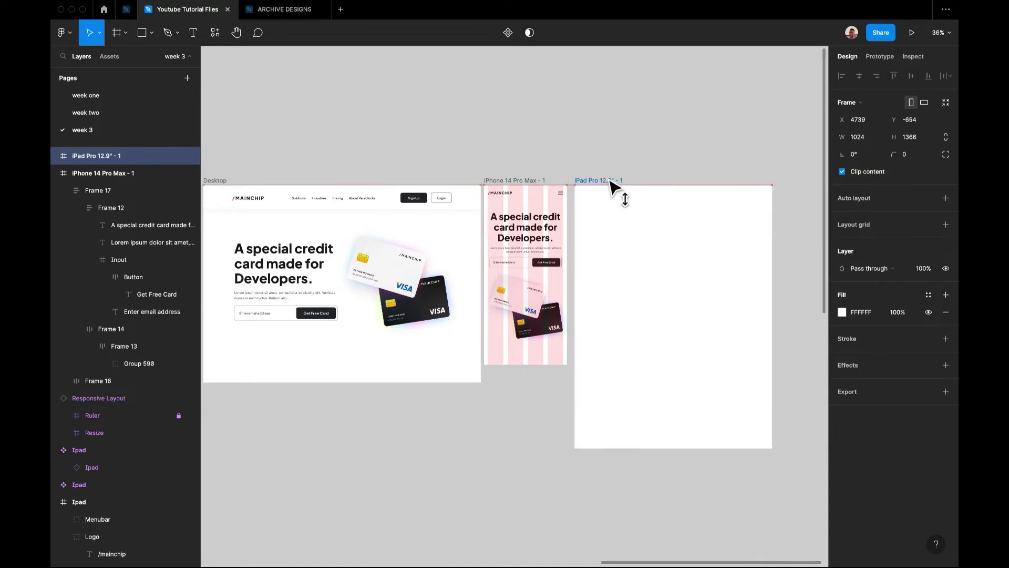
Combine the MAINCHIP logo and menu icon of the existing Ipad design into one auto layout frame.
scroll(532, 163, left, 10)
click(428, 164)
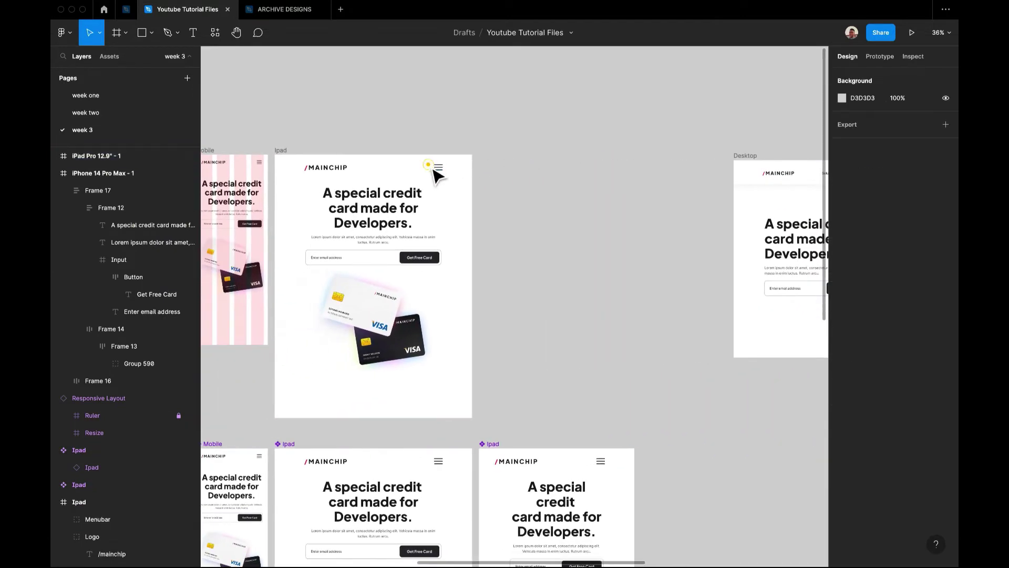
click(337, 169)
shift+click(439, 167)
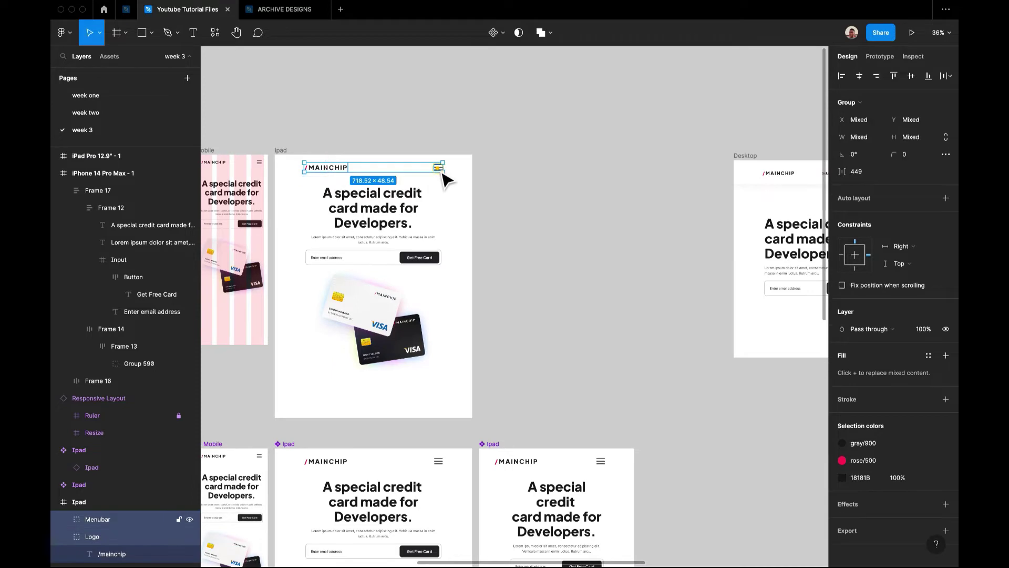
key(shift+a)
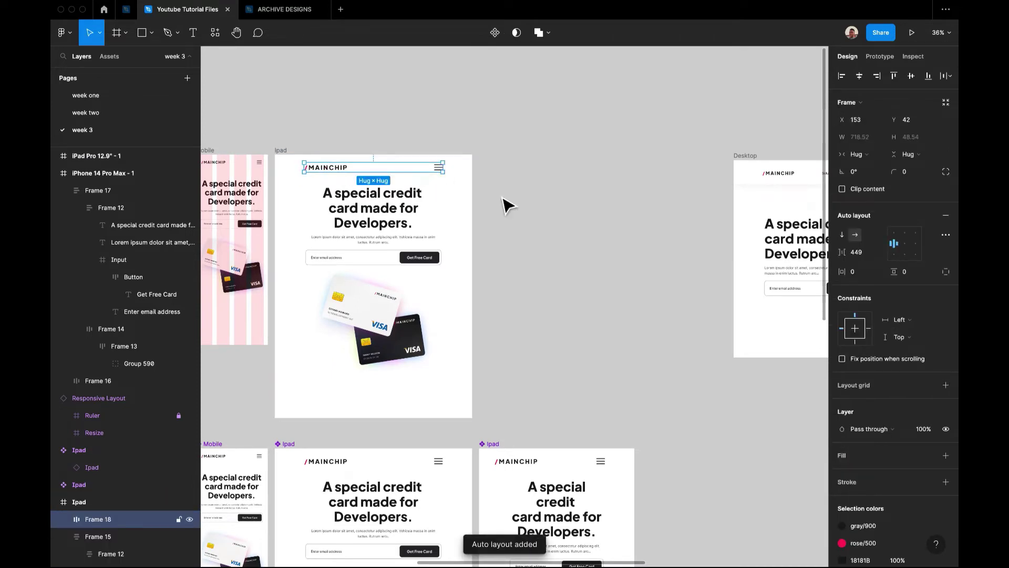
Paste a copy of the logo and menu header frame into the new iPad Pro 12.9" frame.
scroll(578, 237, right, 5)
scroll(581, 236, right, 10)
click(506, 149)
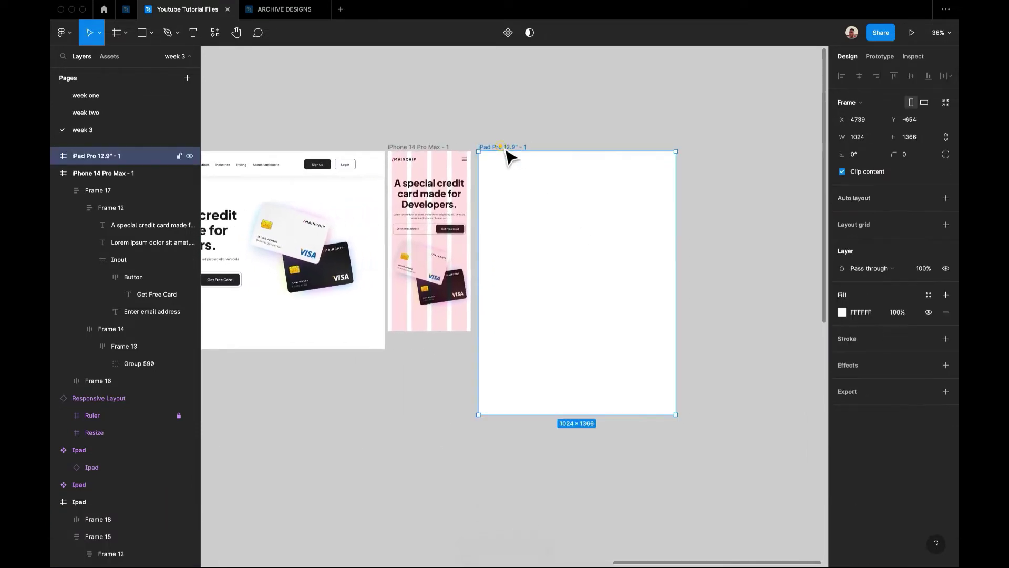
key(super+v)
click(541, 133)
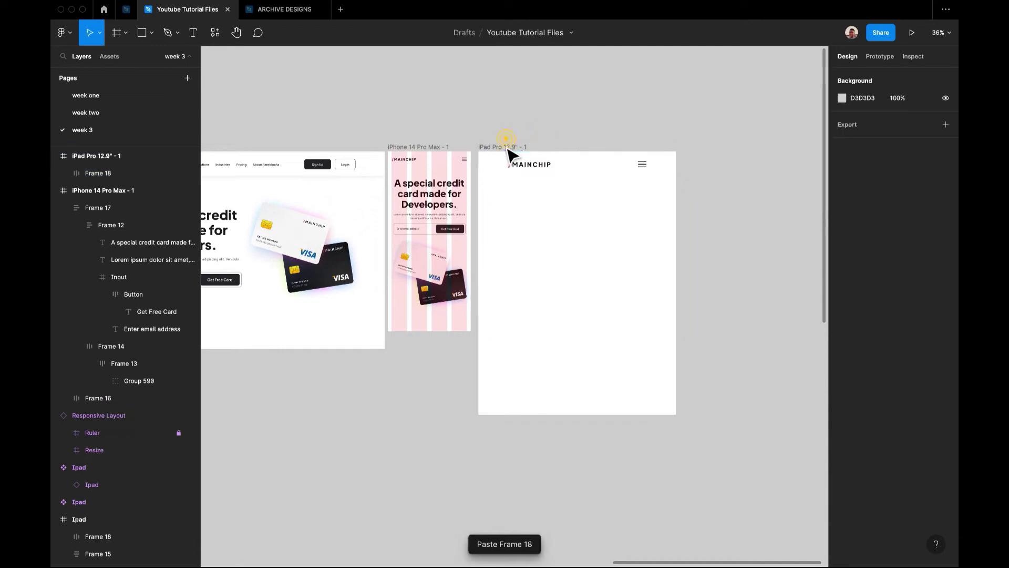
Copy the Rows (8px) and 12 columns layout grids from the Ipad frame onto the iPad Pro 12.9" frame.
click(506, 147)
scroll(508, 155, right, 10)
scroll(331, 155, left, 2)
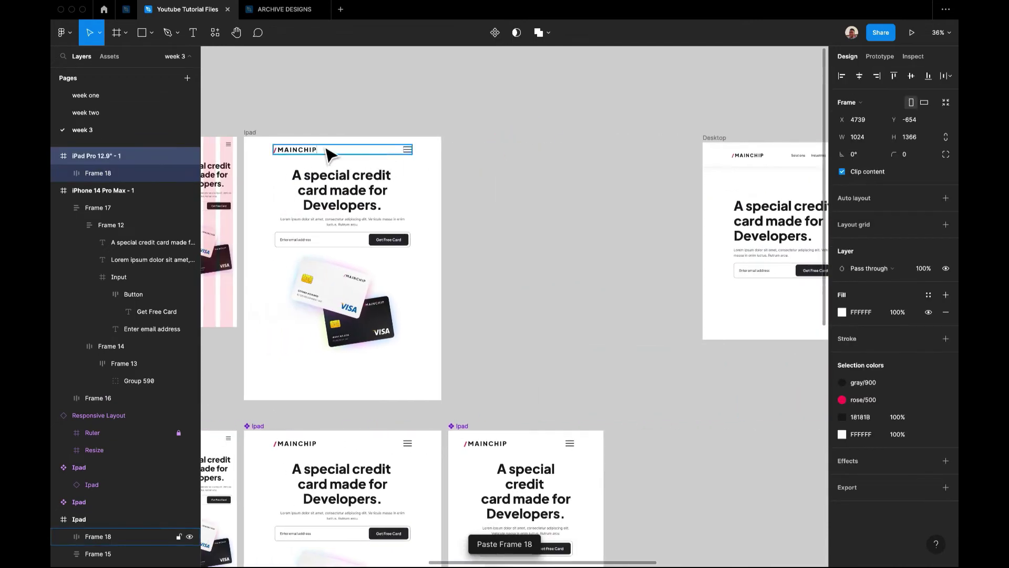
click(257, 133)
click(837, 261)
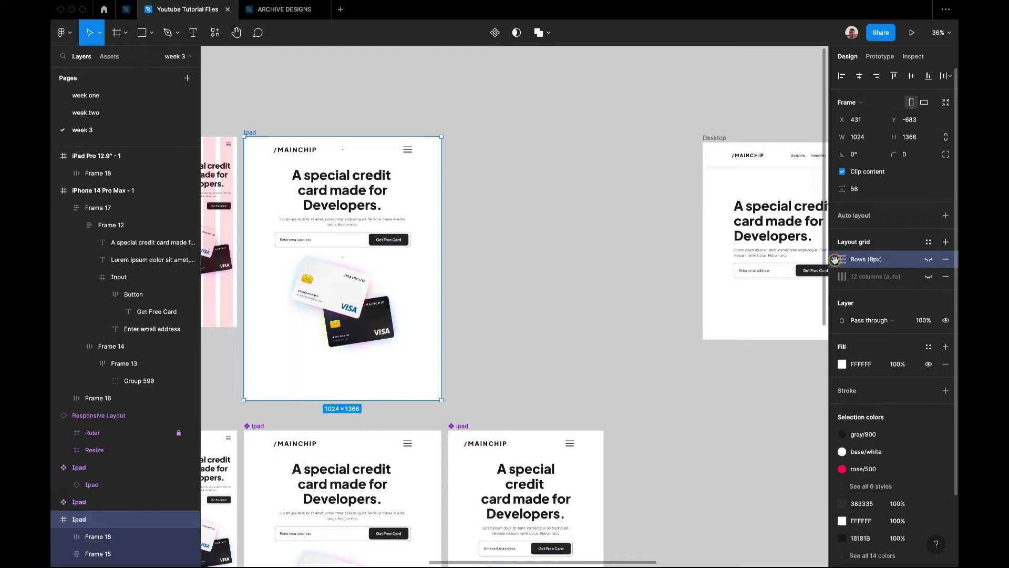
shift+click(831, 277)
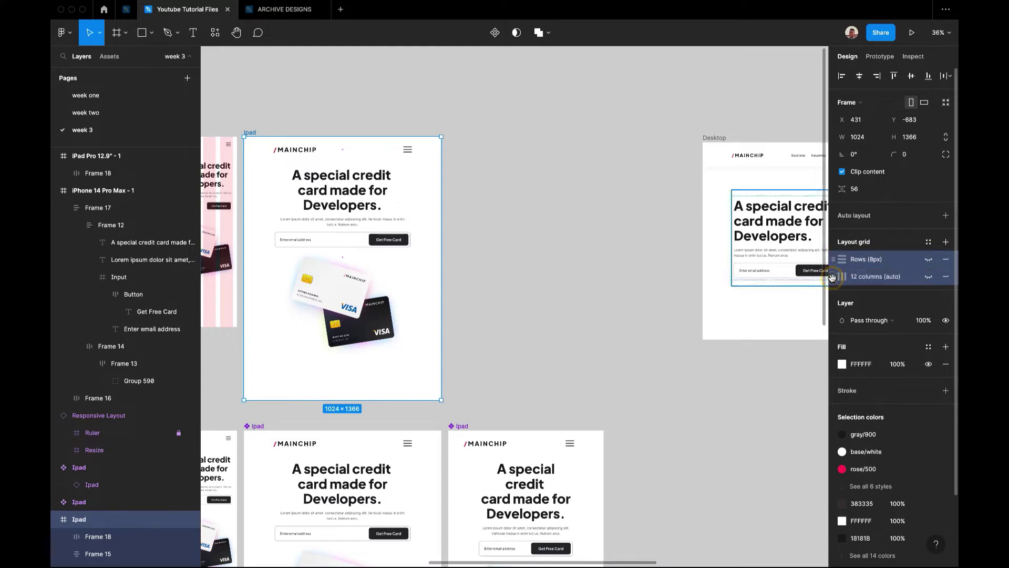
click(832, 277)
shift+click(835, 258)
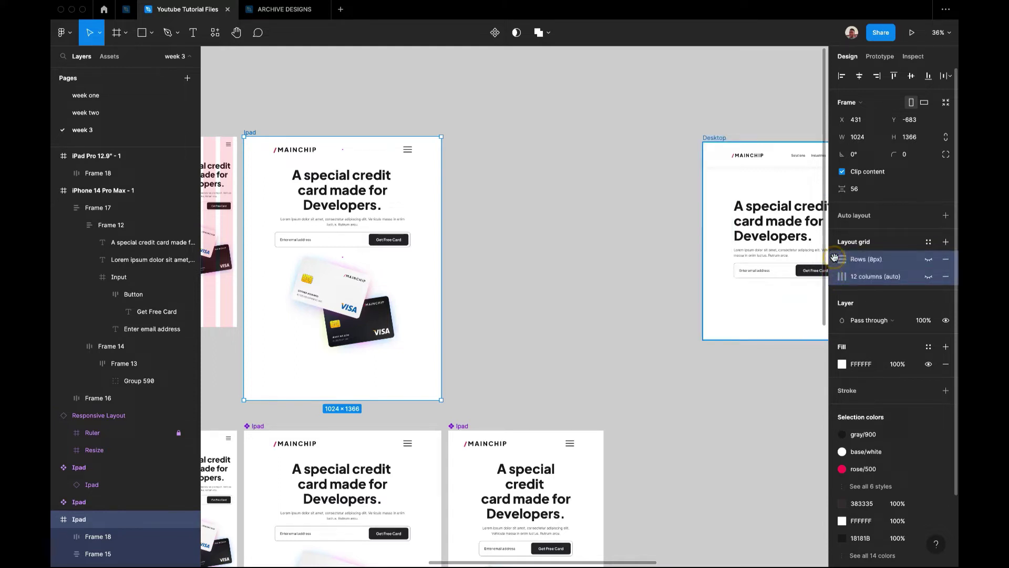
scroll(670, 318, right, 3)
scroll(670, 318, right, 5)
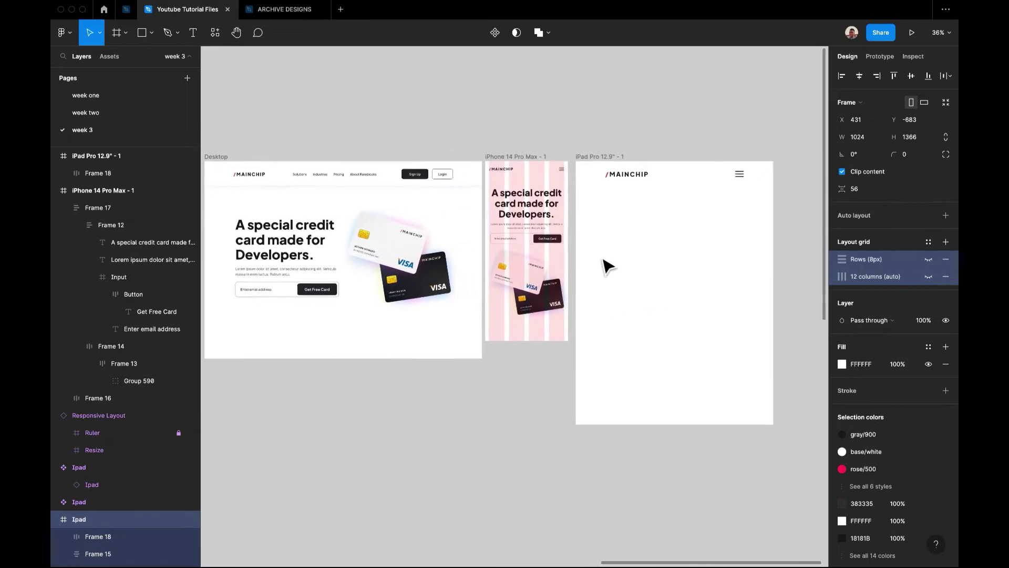
click(578, 158)
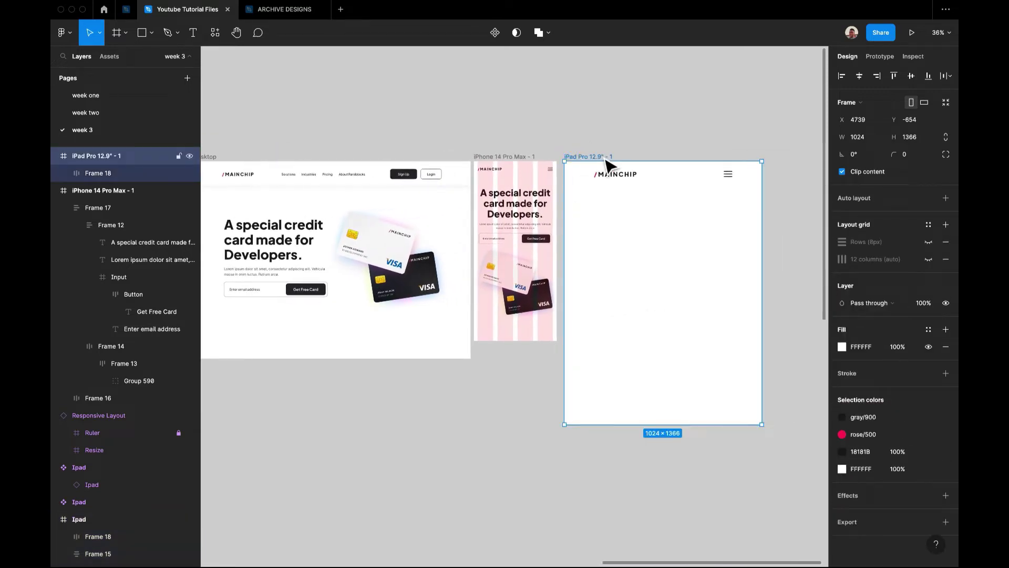
Make both the rows and the columns layout grids visible on the iPad Pro 12.9" frame.
click(928, 243)
click(928, 259)
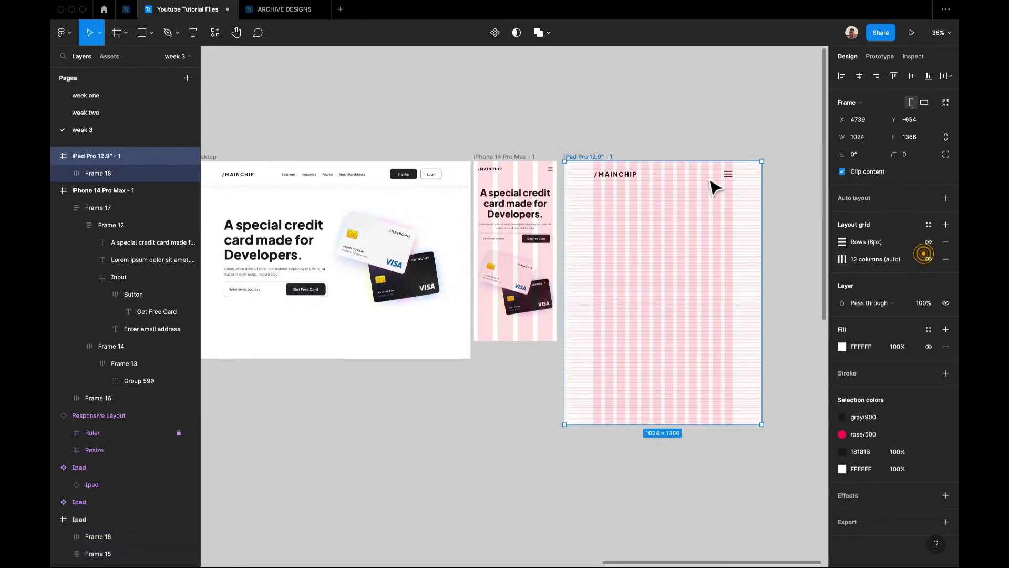
click(677, 126)
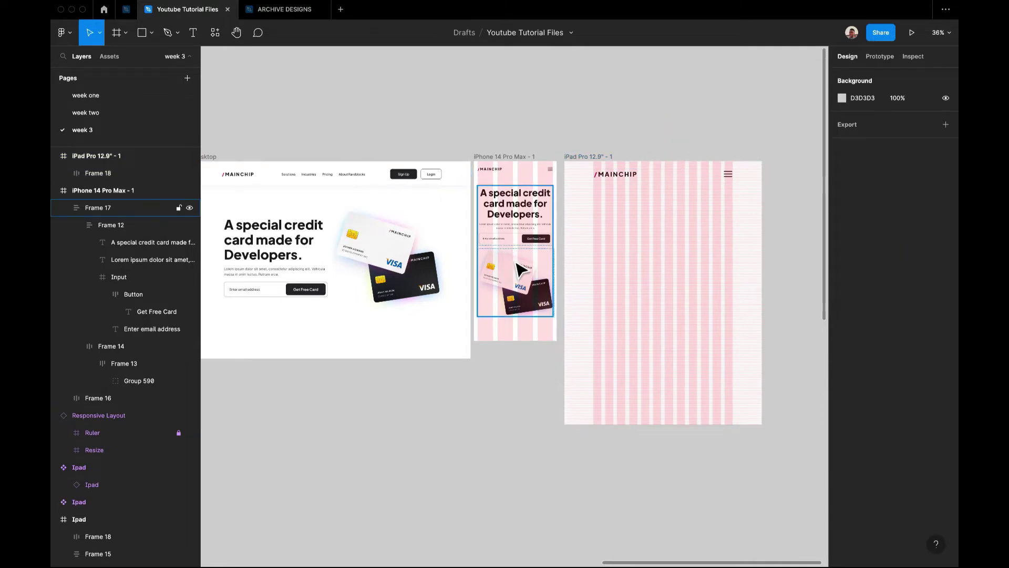
Copy the Desktop hero content with the headline and cards and paste it into the iPad Pro 12.9" frame.
click(353, 283)
scroll(501, 274, right, 2)
scroll(559, 291, left, 2)
click(576, 160)
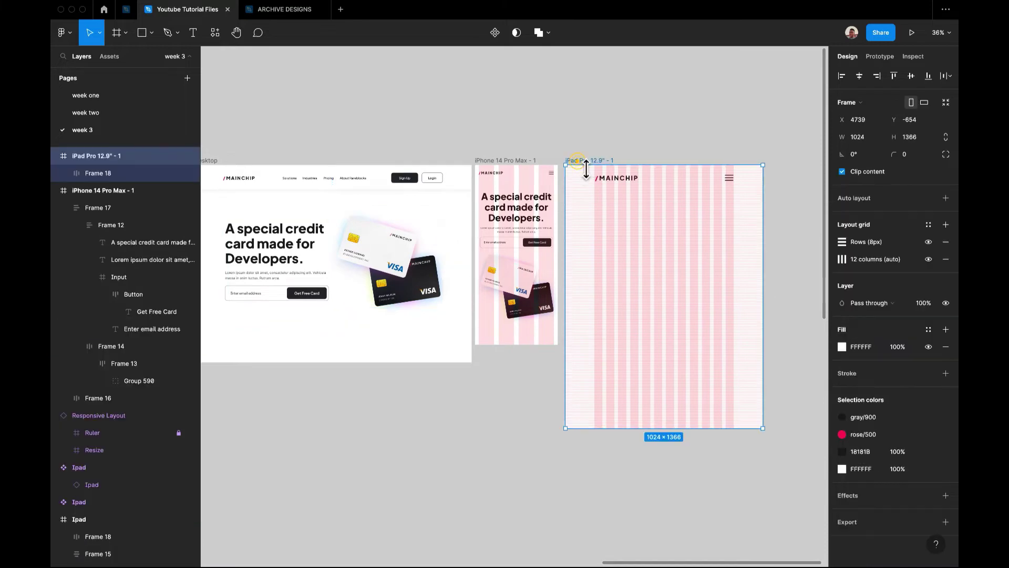
key(ctrl+v)
scroll(690, 263, right, 2)
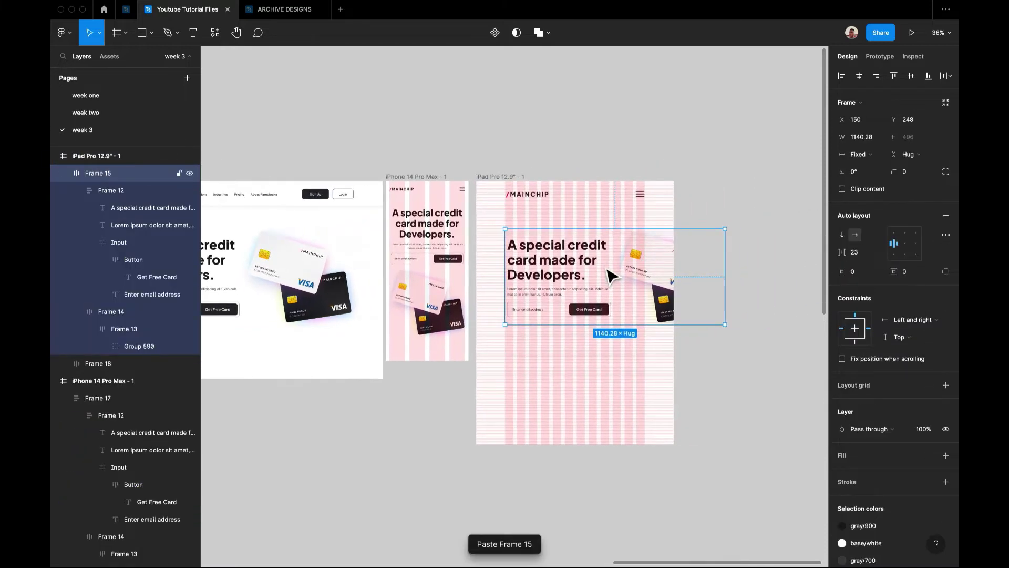
Move the pasted hero content to Y 131, set its auto layout to vertical and narrow it to 724 wide.
drag(608, 256, 609, 234)
click(841, 236)
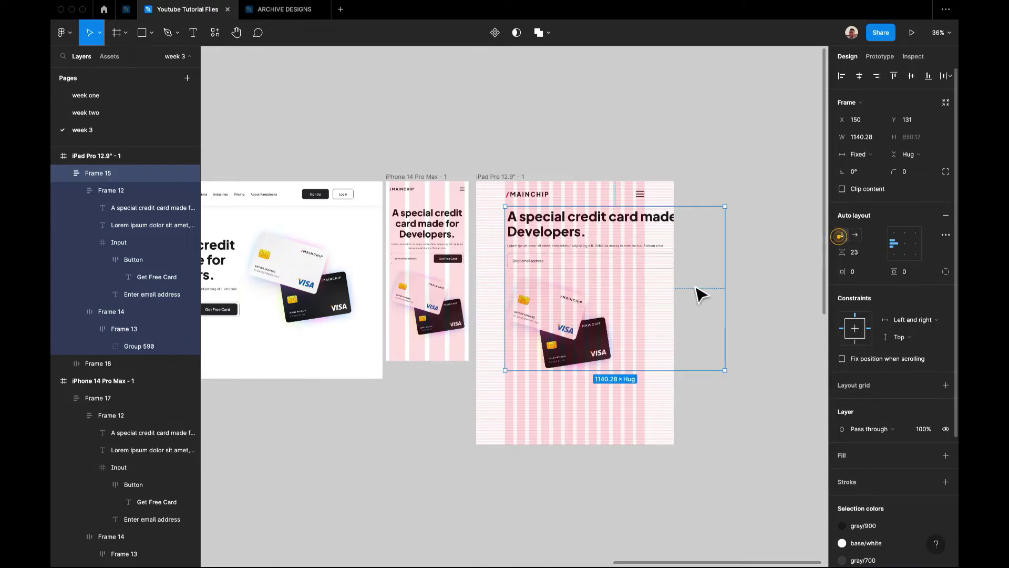
drag(731, 244, 656, 255)
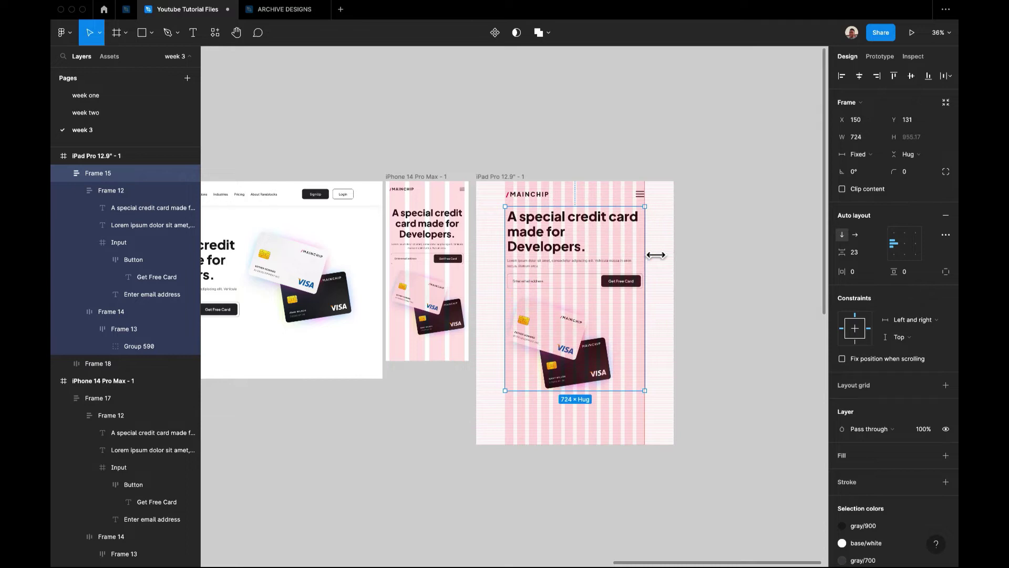
Centre-align the text of the headline and the paragraph in the iPad Pro 12.9" frame.
ctrl+scroll(594, 287, up, 5)
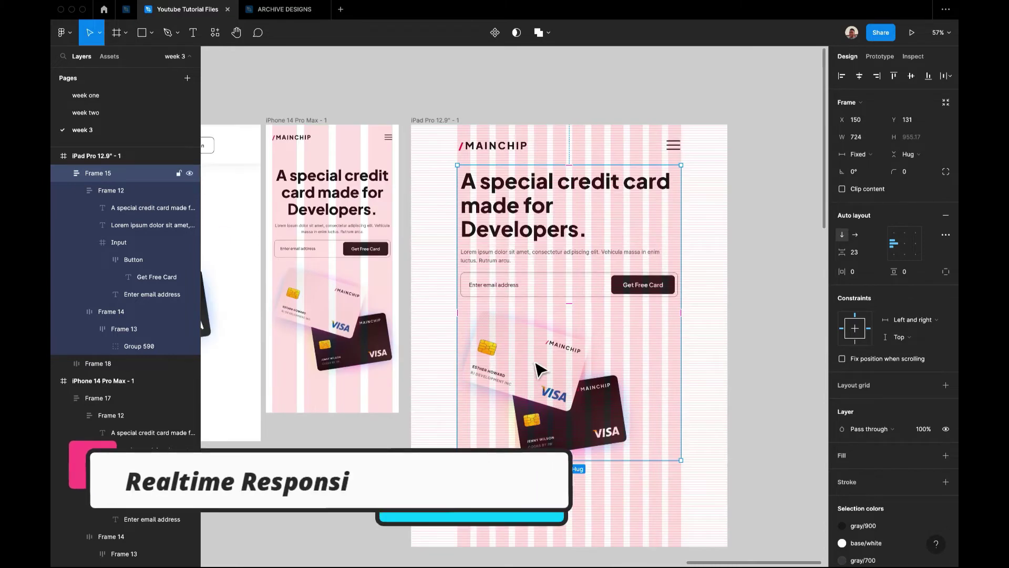
double_click(528, 198)
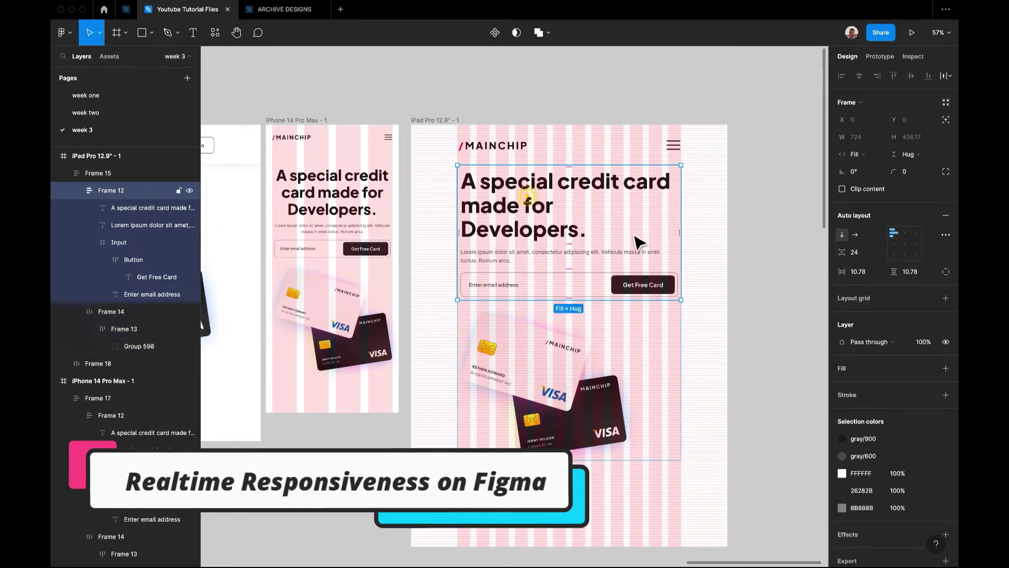
click(565, 230)
click(854, 311)
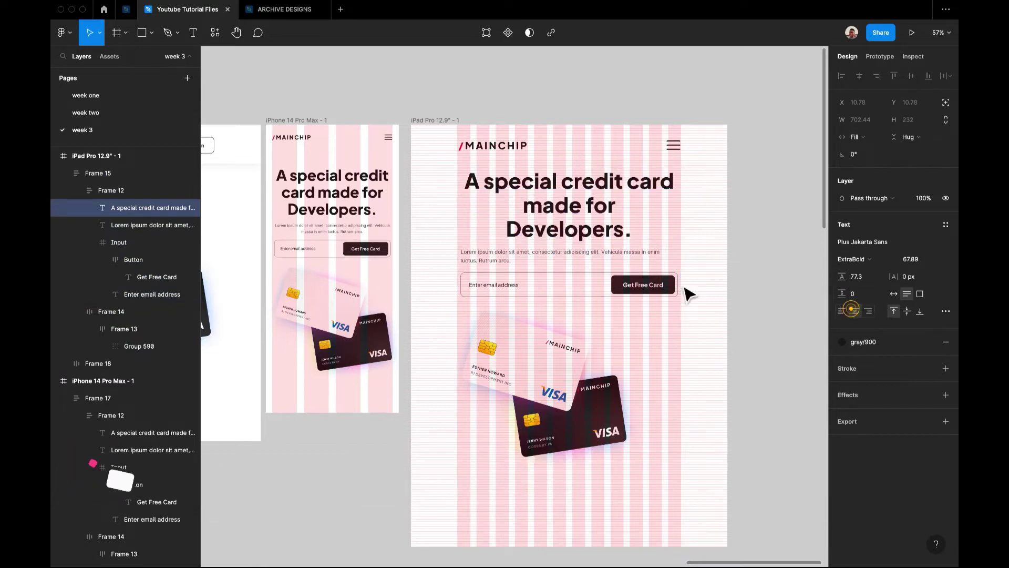
click(547, 259)
click(616, 251)
click(855, 311)
Set the auto layout alignment of the hero content frames to centre in both the iPad and iPhone designs.
click(570, 349)
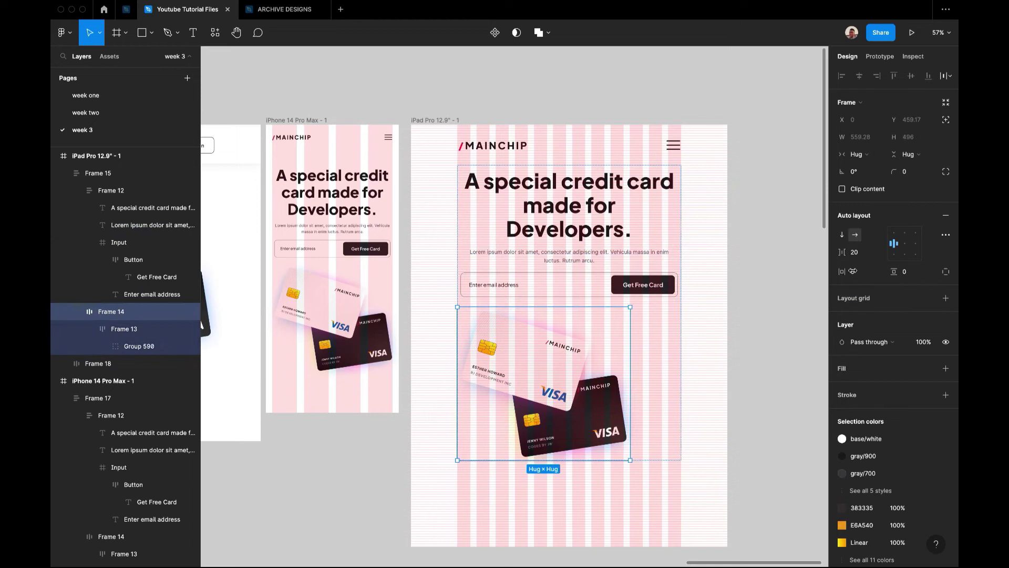
click(672, 371)
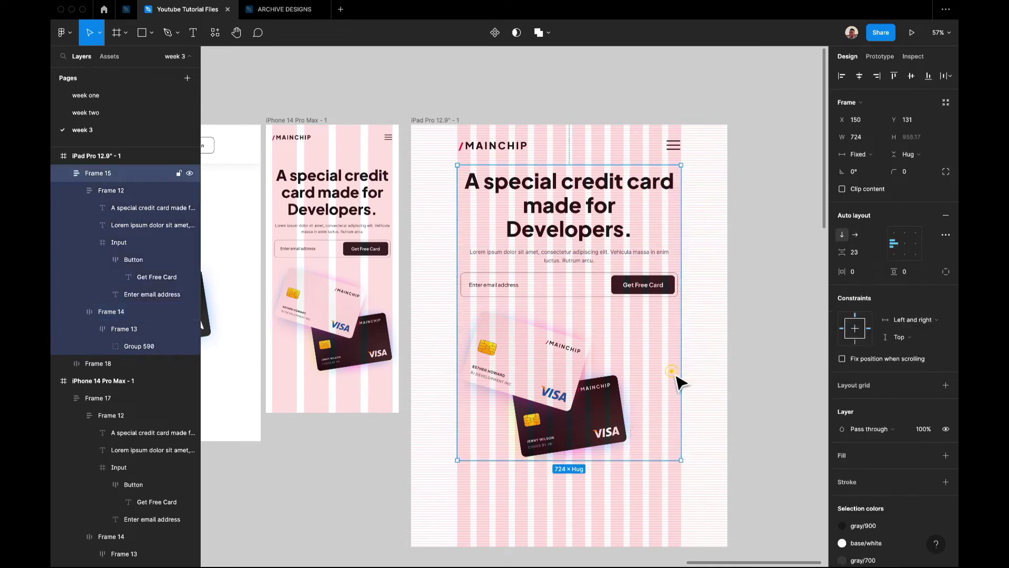
click(904, 243)
click(389, 279)
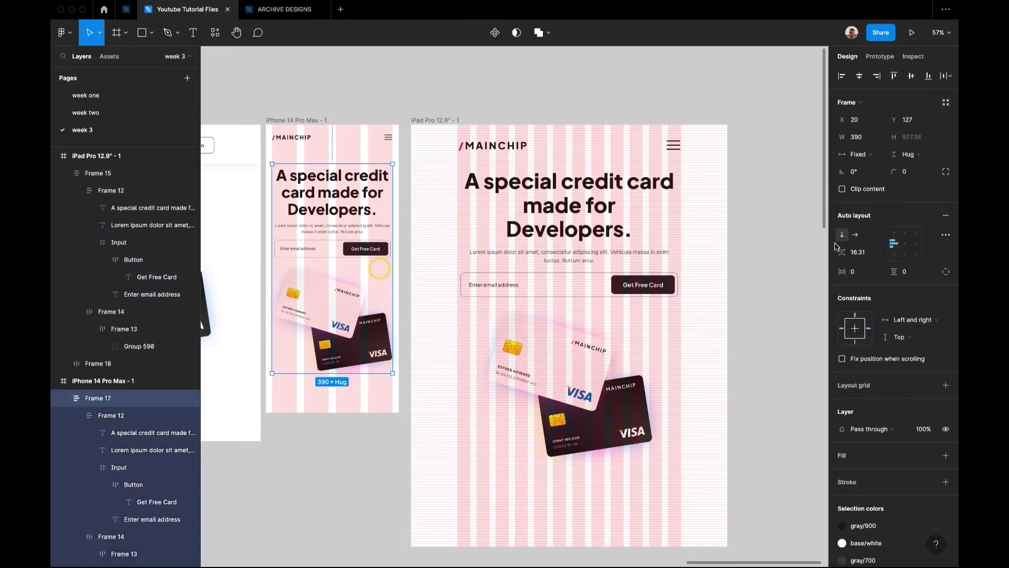
click(905, 243)
click(744, 247)
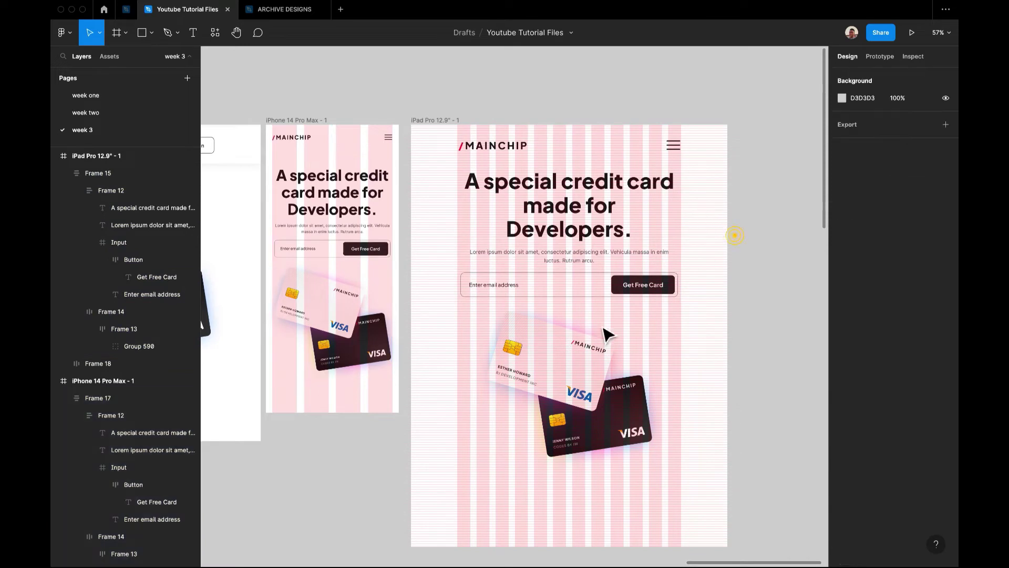
click(567, 398)
click(571, 351)
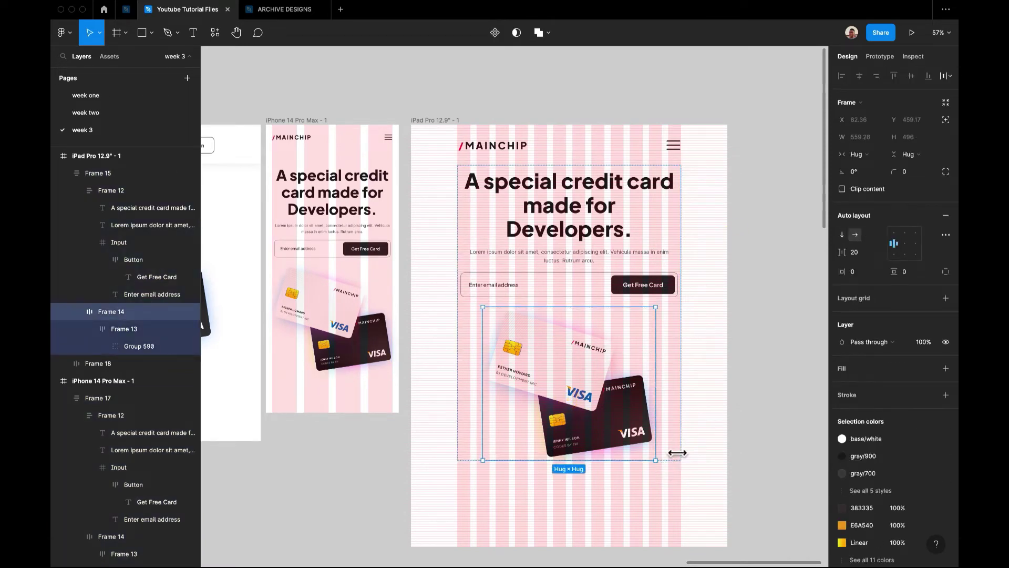
click(823, 346)
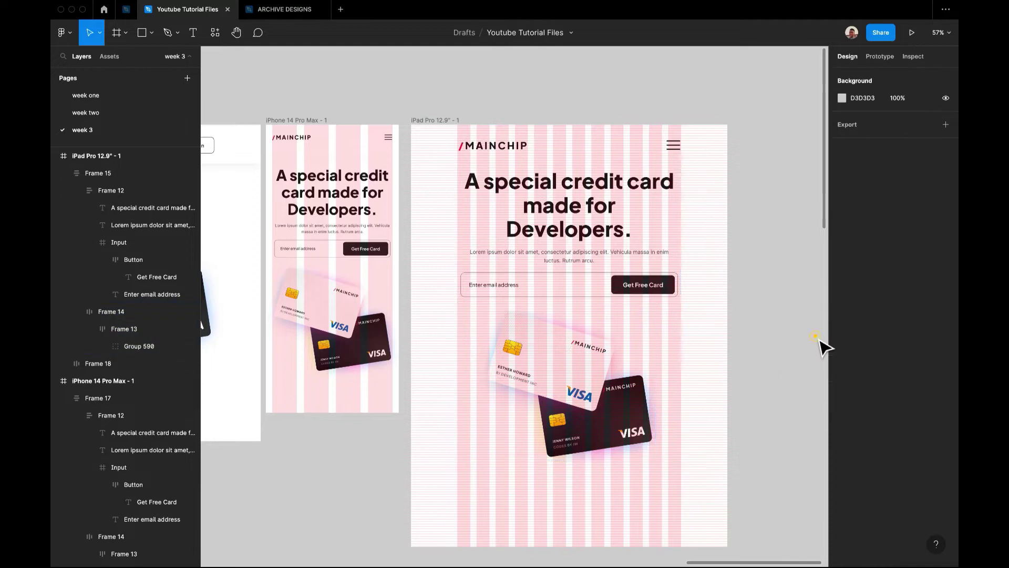
Move the hero content frame down to Y 200 in the iPad Pro 12.9" frame.
click(609, 226)
drag(610, 226, 608, 247)
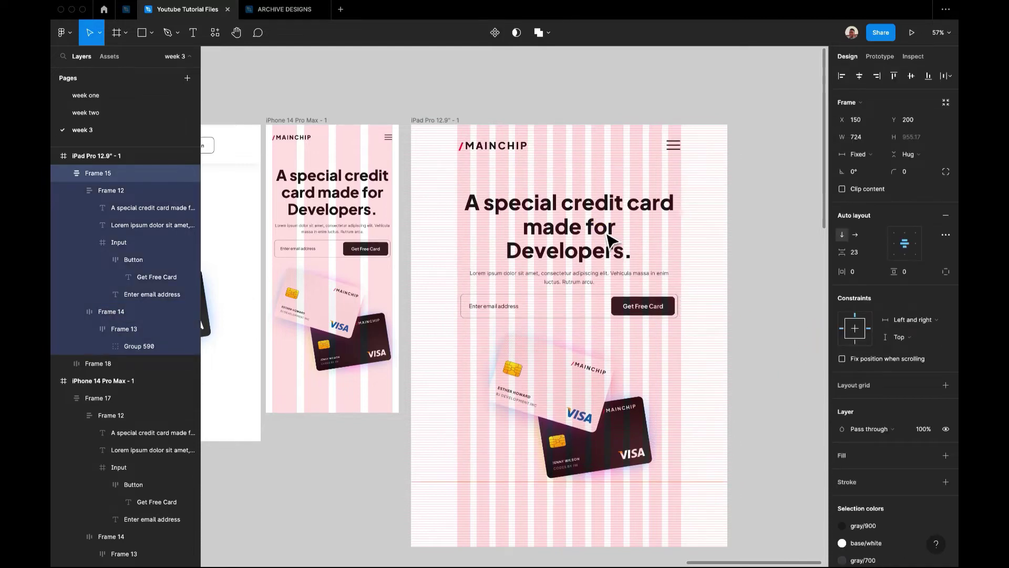
click(721, 173)
Insert a line break before "card" in the headline of the iPad Pro 12.9" frame.
scroll(721, 173, right, 1)
scroll(721, 173, down, 1)
scroll(721, 173, down, 3)
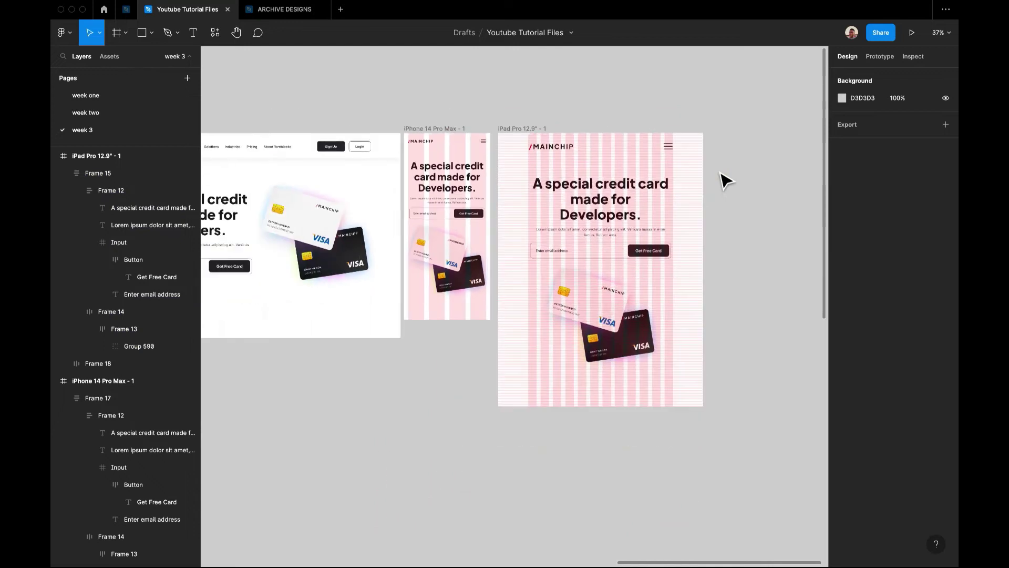
double_click(586, 195)
click(704, 210)
double_click(642, 198)
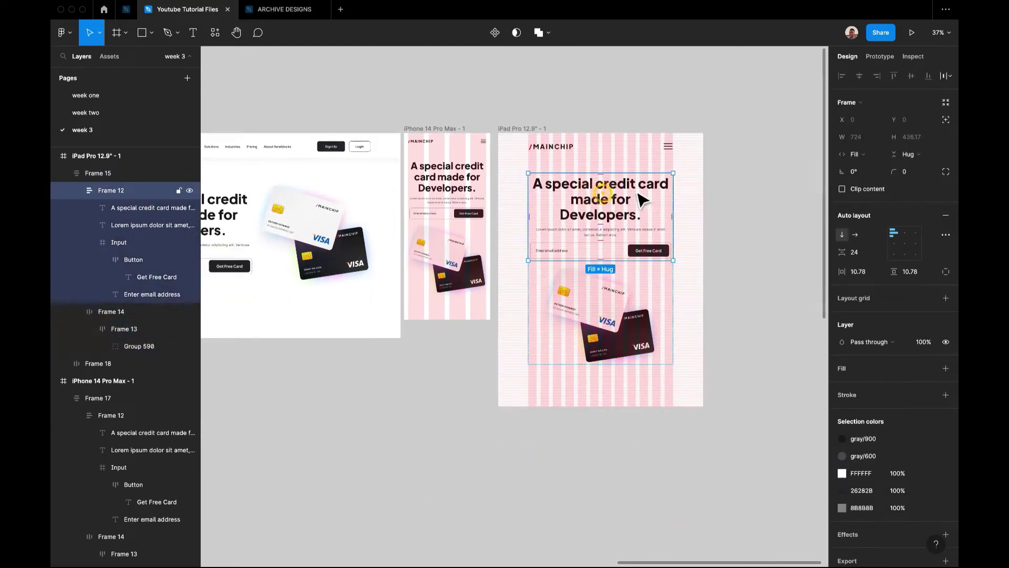
click(642, 198)
double_click(632, 181)
click(638, 183)
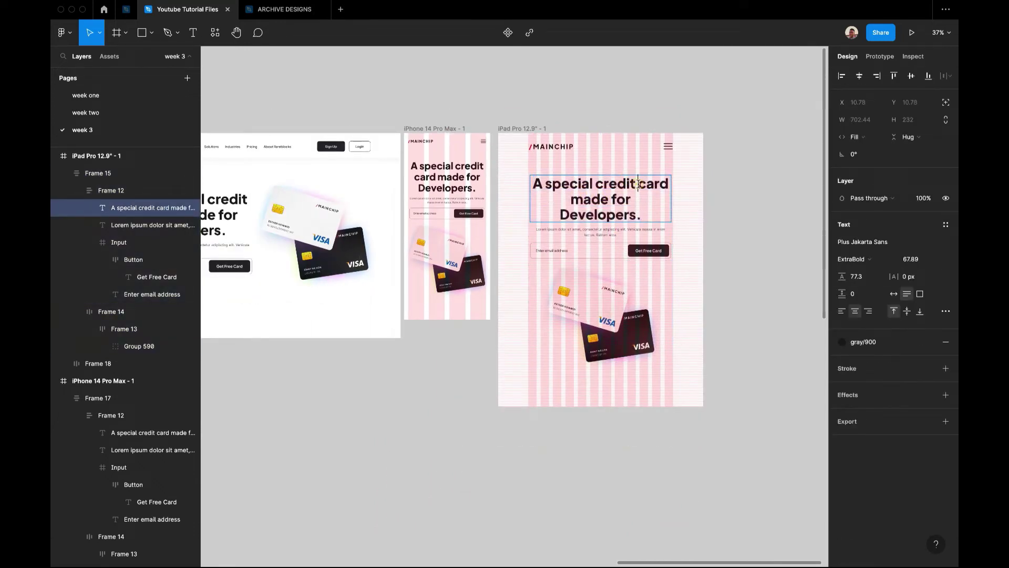
key(Return)
key(Escape)
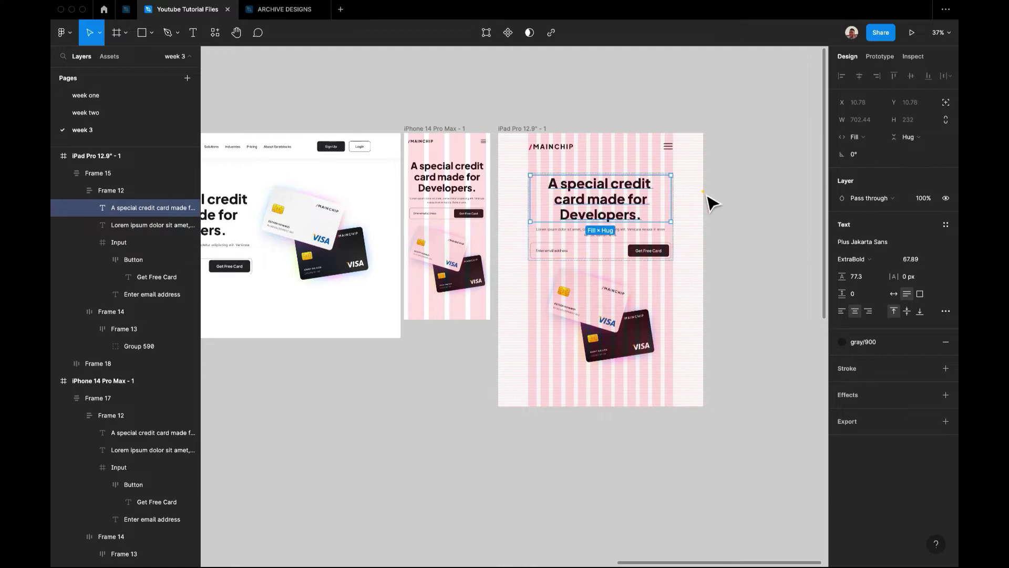
click(725, 219)
click(661, 214)
click(641, 212)
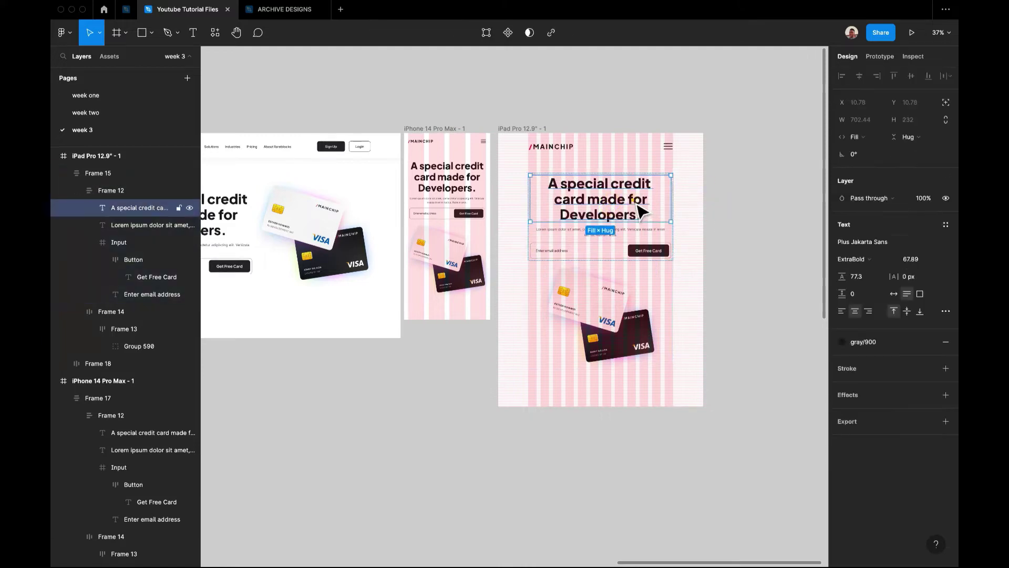
click(741, 208)
click(619, 213)
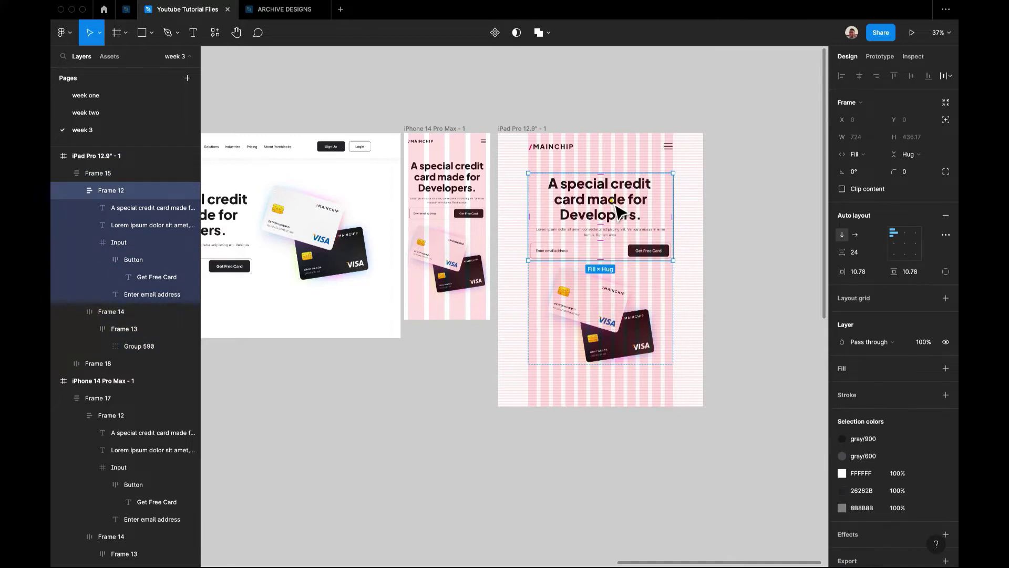
click(619, 213)
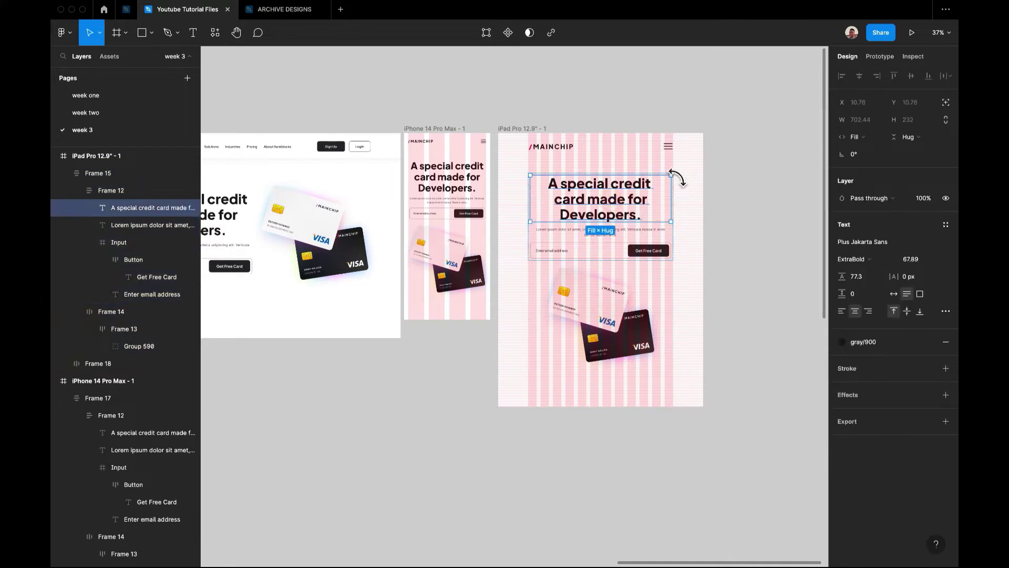
click(717, 198)
Try narrowing the iPad Pro 12.9" frame to about 854 wide to test its responsiveness, and undo the resize.
click(526, 128)
drag(709, 216, 678, 219)
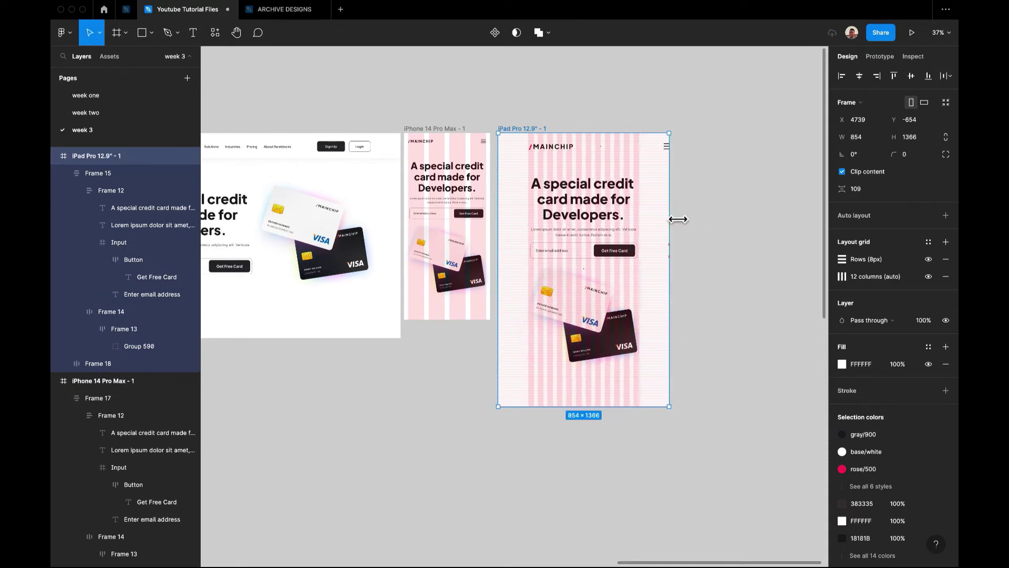
key(ctrl+z)
Ungroup the auto layout frame holding the logo and menu icon in the iPad Pro 12.9" header.
click(668, 149)
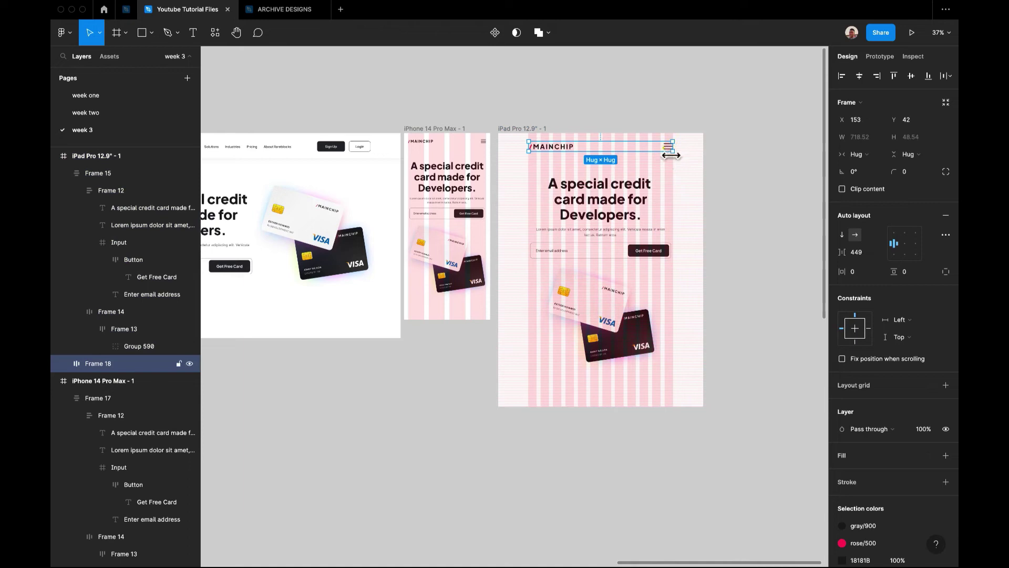
click(669, 148)
click(717, 219)
click(664, 146)
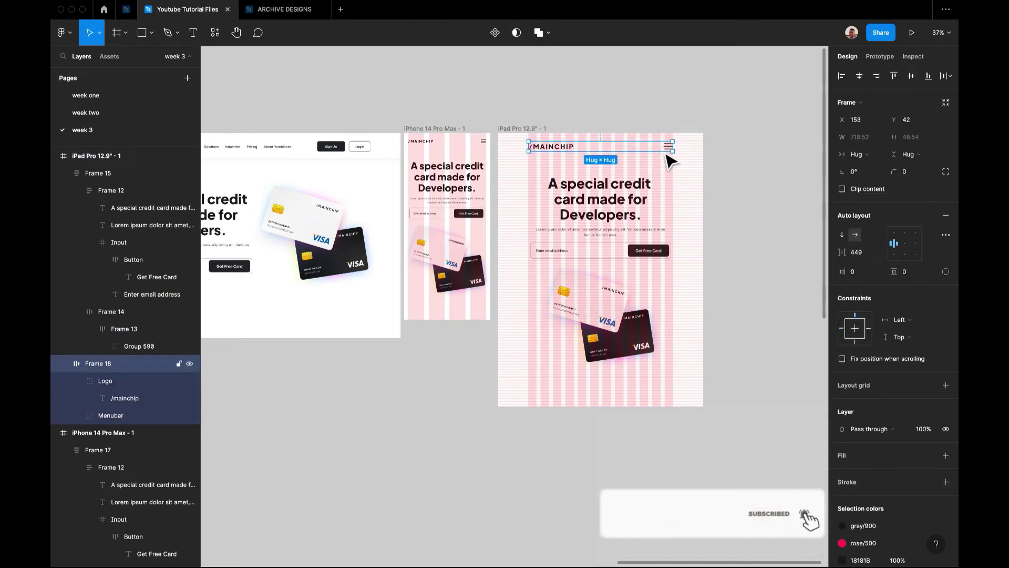
right_click(671, 161)
click(683, 305)
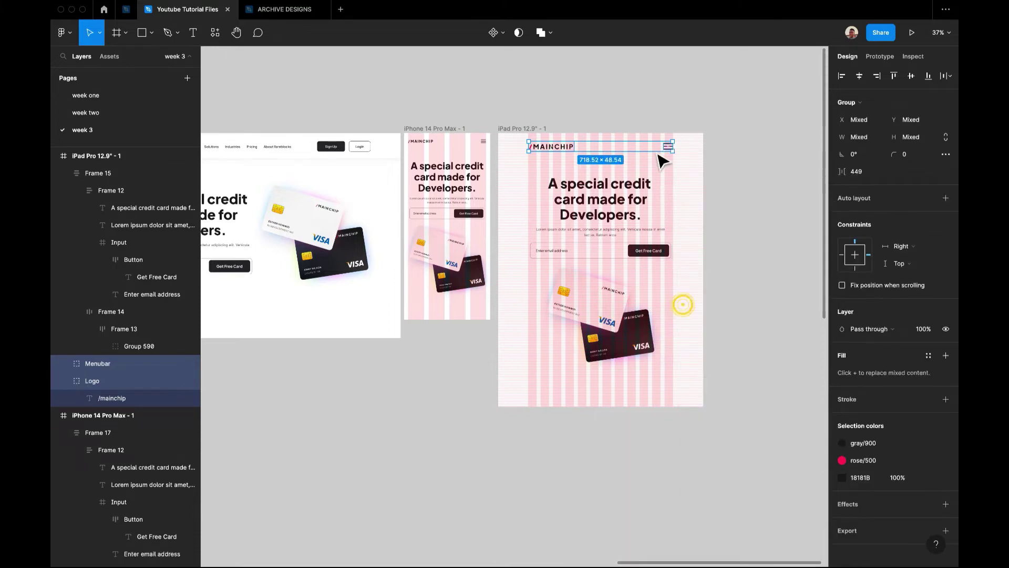
Wrap the header's menu icon and logo together in a plain frame without auto layout.
click(667, 153)
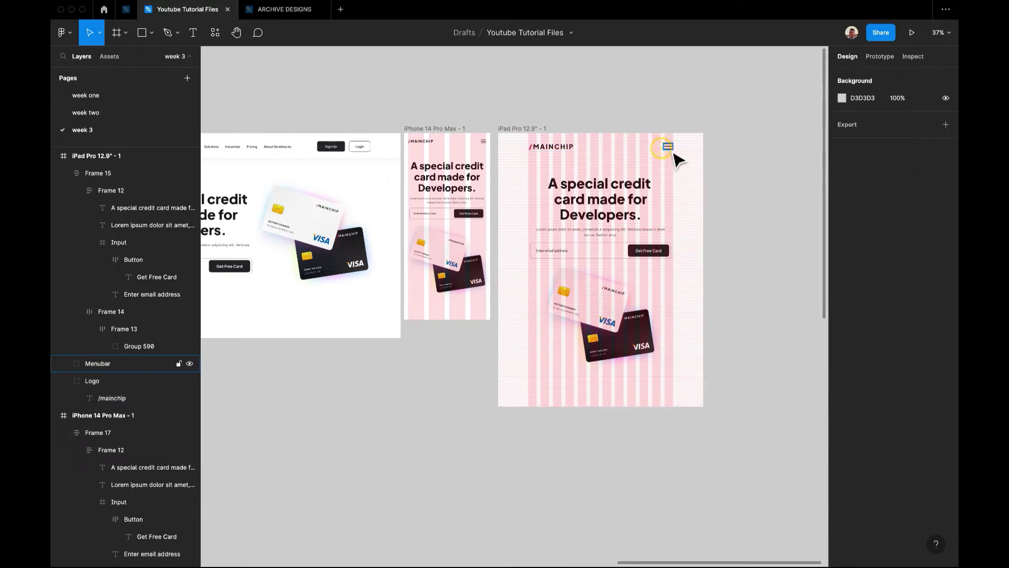
shift+click(569, 150)
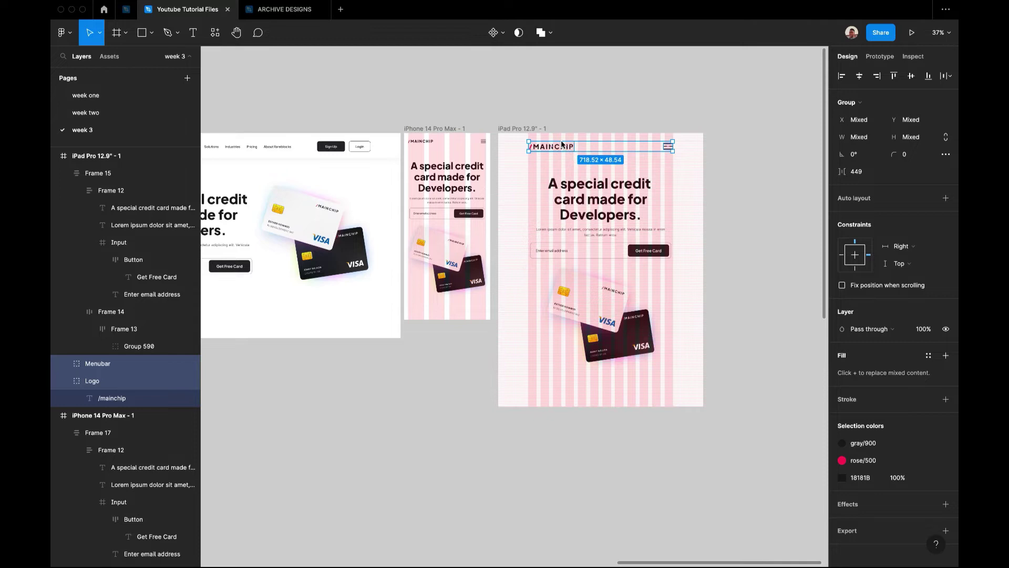
right_click(562, 145)
click(588, 280)
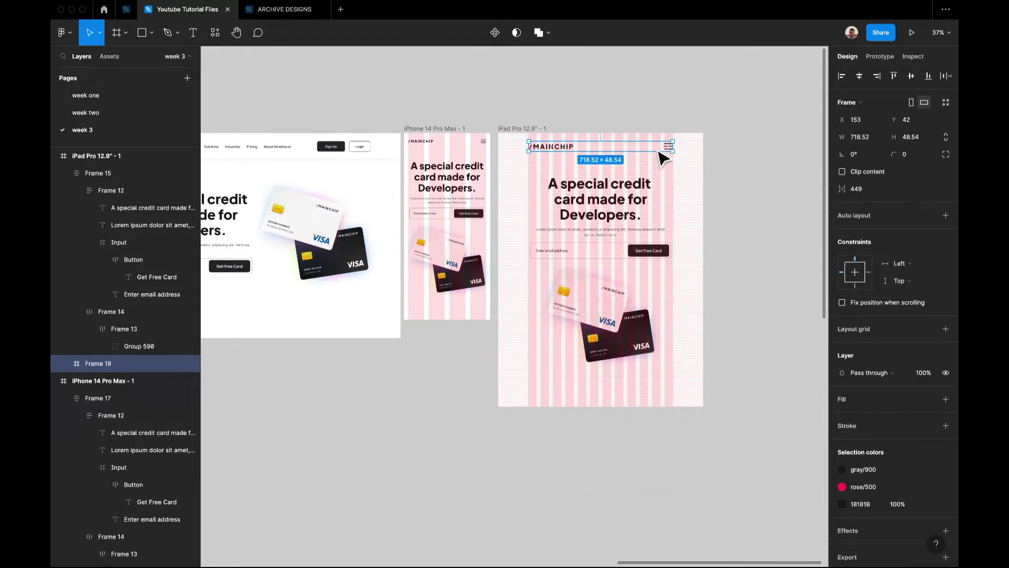
Set the horizontal constraint of the menu icon inside the iPad header frame to Right.
double_click(669, 149)
click(756, 277)
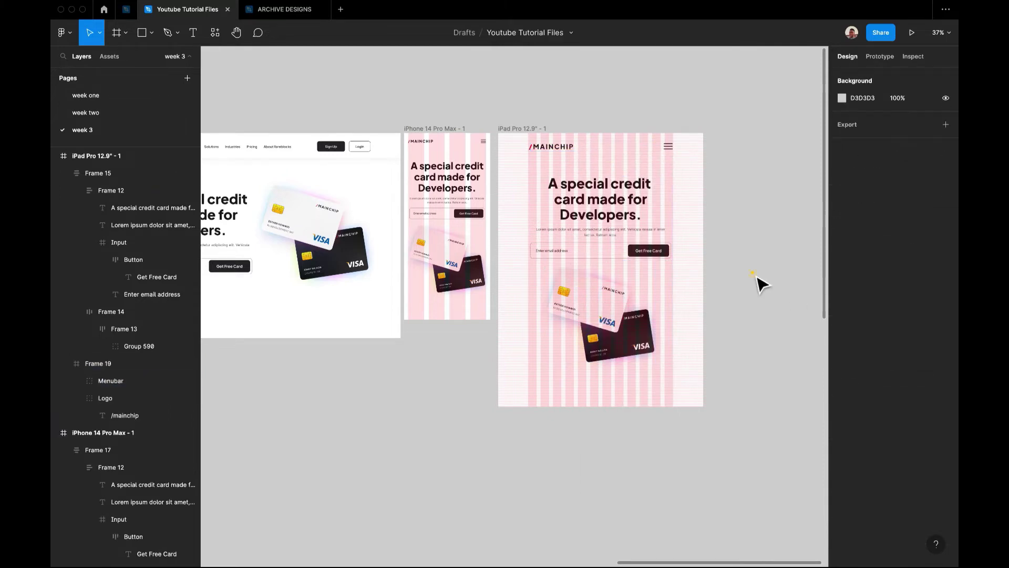
double_click(668, 148)
click(908, 247)
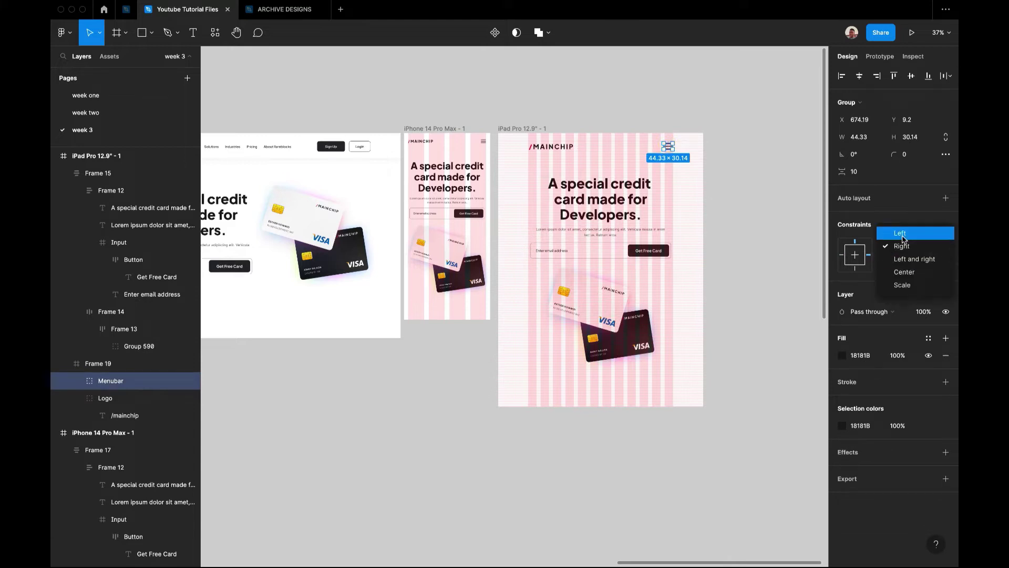
click(903, 236)
click(900, 246)
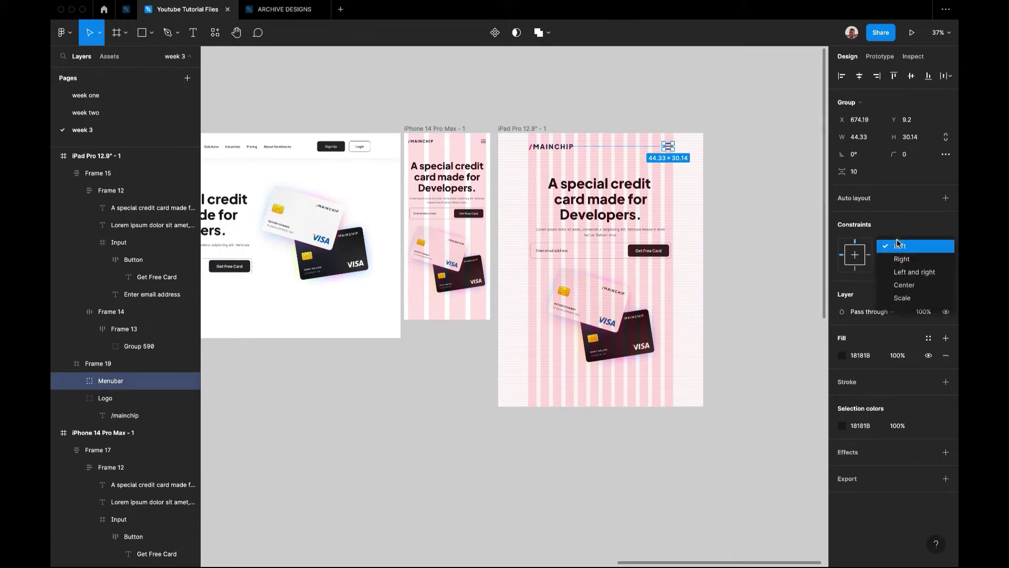
click(902, 257)
Set the horizontal constraint of the logo inside the iPad header frame to Left.
click(551, 150)
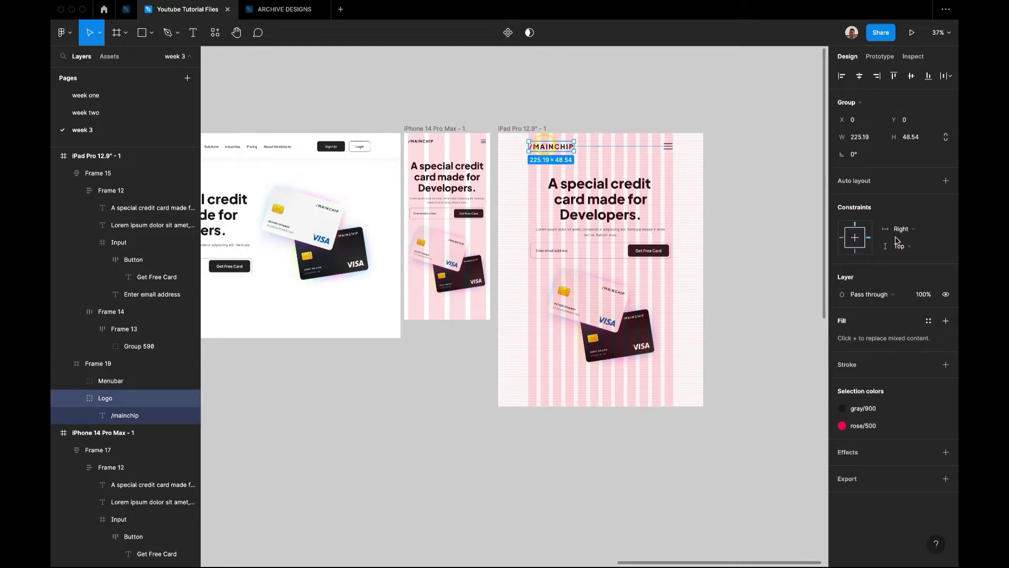
click(900, 229)
click(903, 214)
click(787, 202)
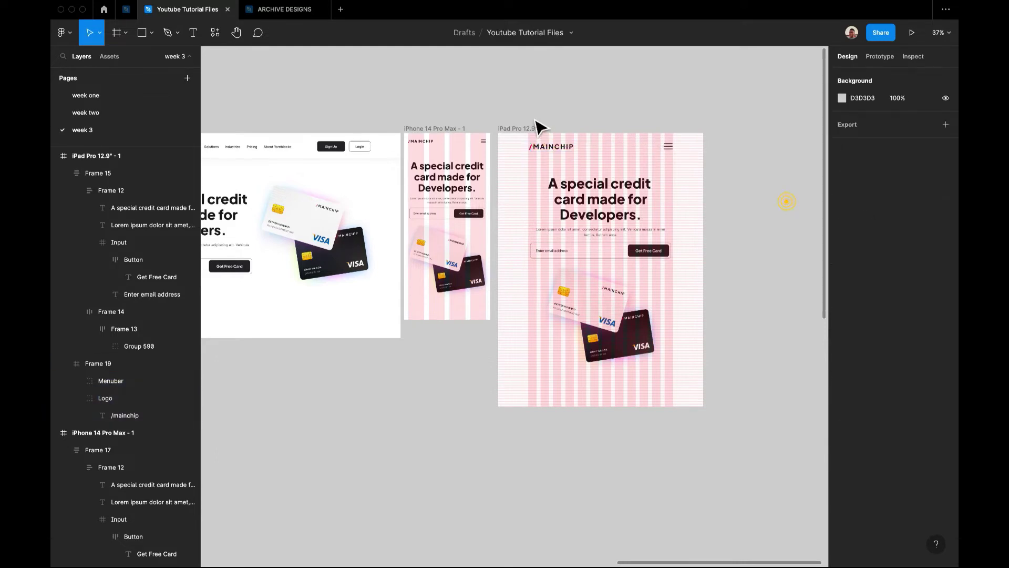
Try narrowing the iPad Pro 12.9" frame again to check the header constraints, and undo the resize.
click(504, 129)
drag(710, 222, 678, 248)
key(ctrl+z)
Set the horizontal constraint of the iPad header frame to Left and right.
click(669, 152)
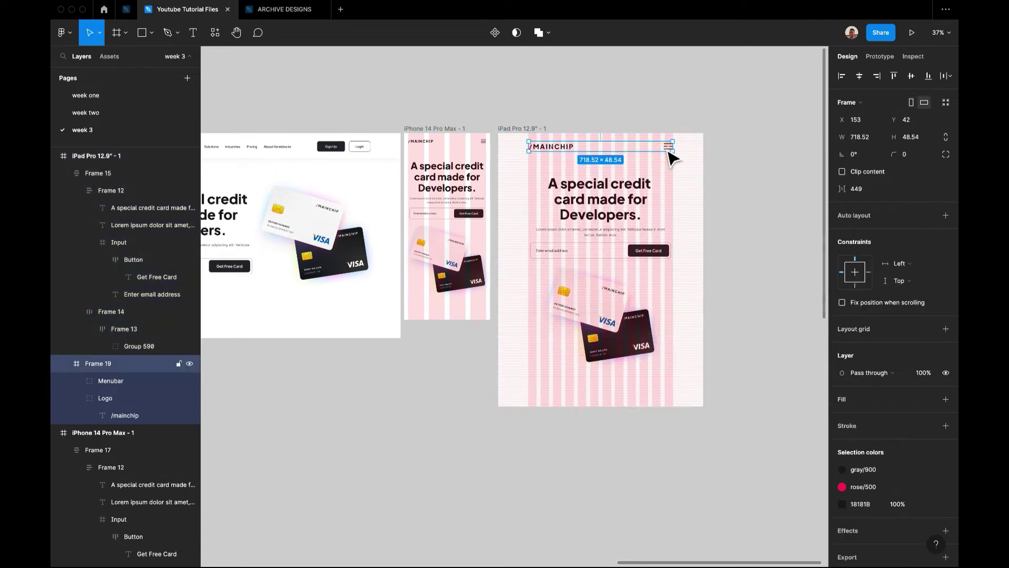
click(671, 153)
click(664, 158)
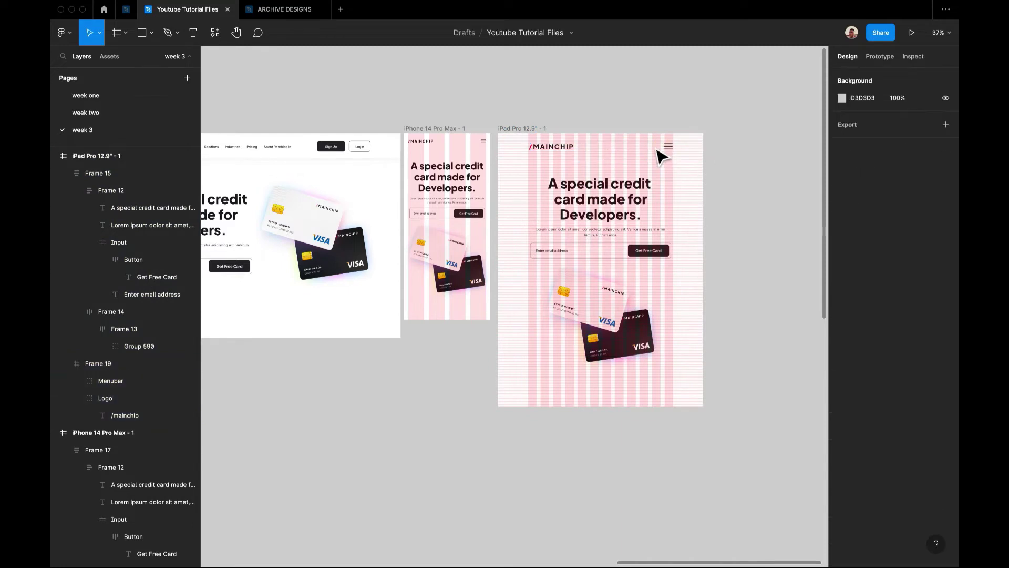
click(652, 144)
click(904, 264)
click(912, 287)
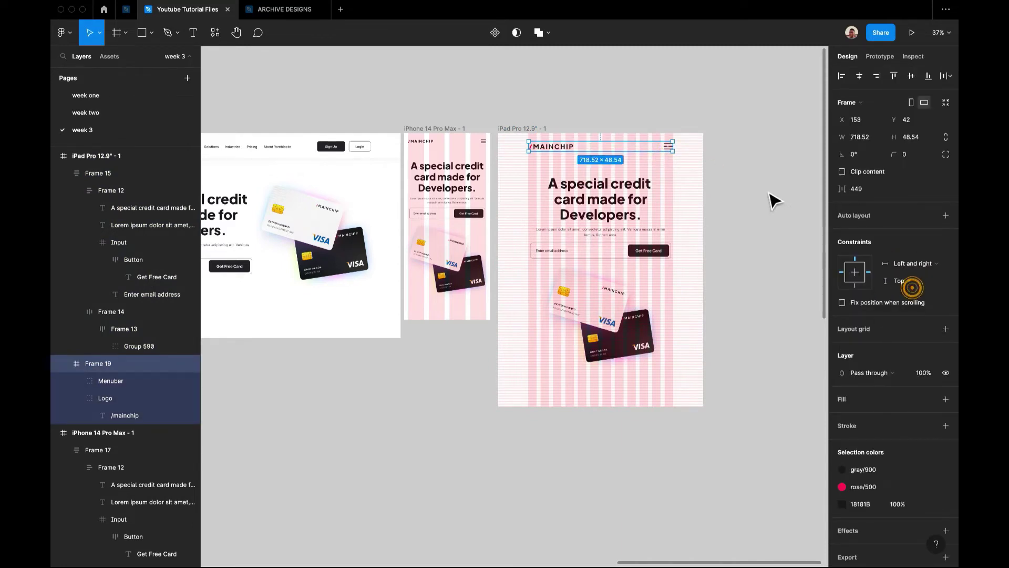
Test the iPad frame's constraints by resizing its width, then restore the iPad Pro 12.9" preset size of 1024 × 1366.
click(535, 129)
mouse_move(713, 238)
mouse_down()
mouse_move(701, 228)
mouse_move(687, 241)
mouse_move(714, 237)
mouse_move(737, 250)
mouse_move(674, 250)
mouse_move(707, 249)
mouse_up()
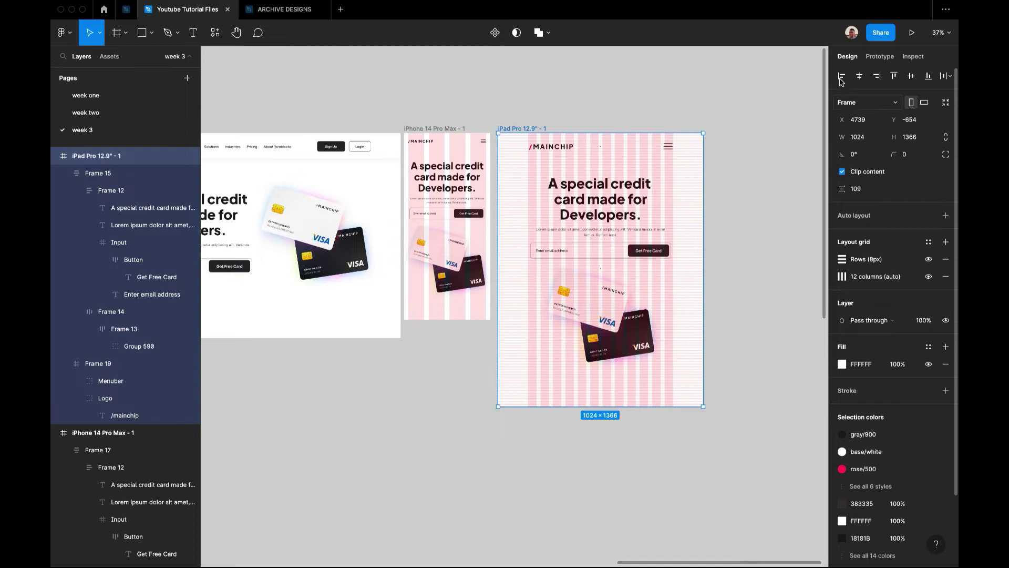
click(848, 103)
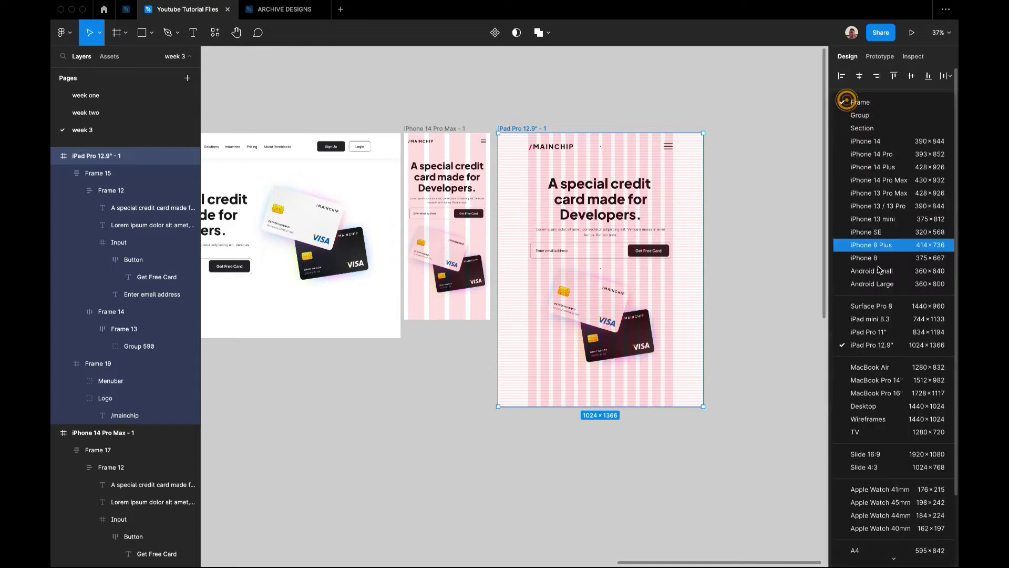
click(865, 344)
click(774, 300)
key(shift+1)
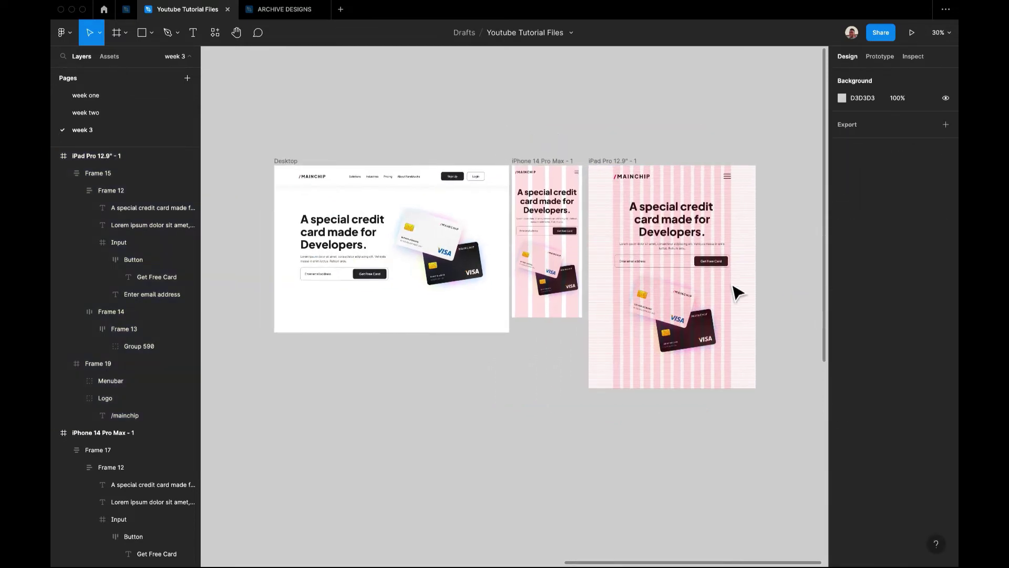
Resize the Responsive Layout instance to preview how it switches between breakpoints, leaving it 1450 wide.
click(542, 159)
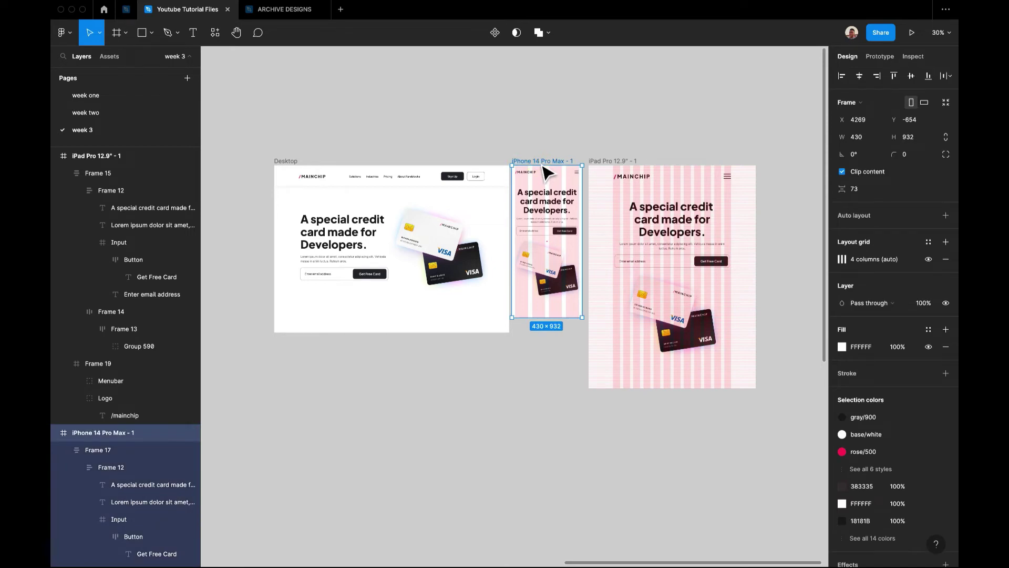
scroll(547, 171, down, 10)
scroll(547, 171, left, 10)
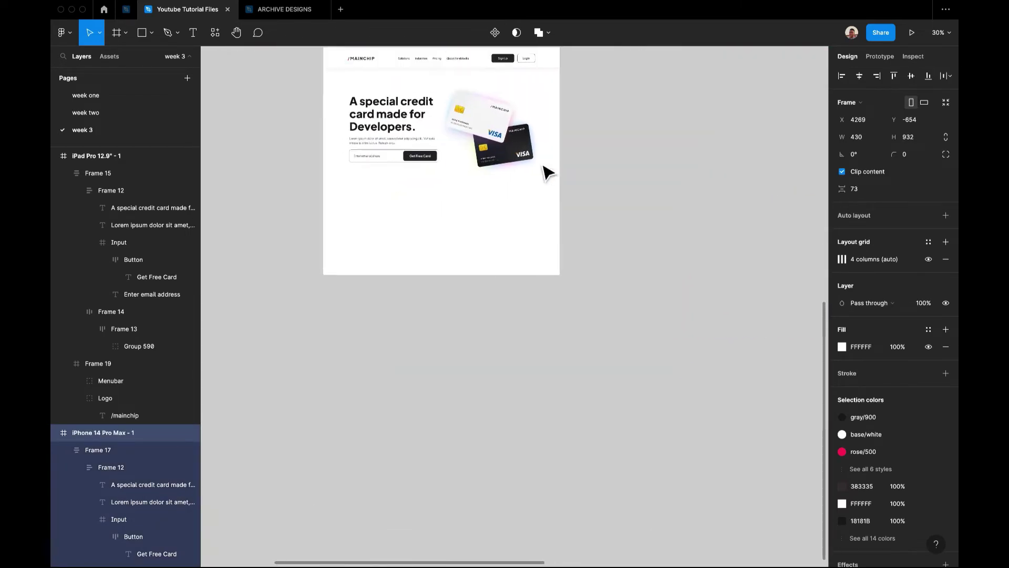
click(407, 186)
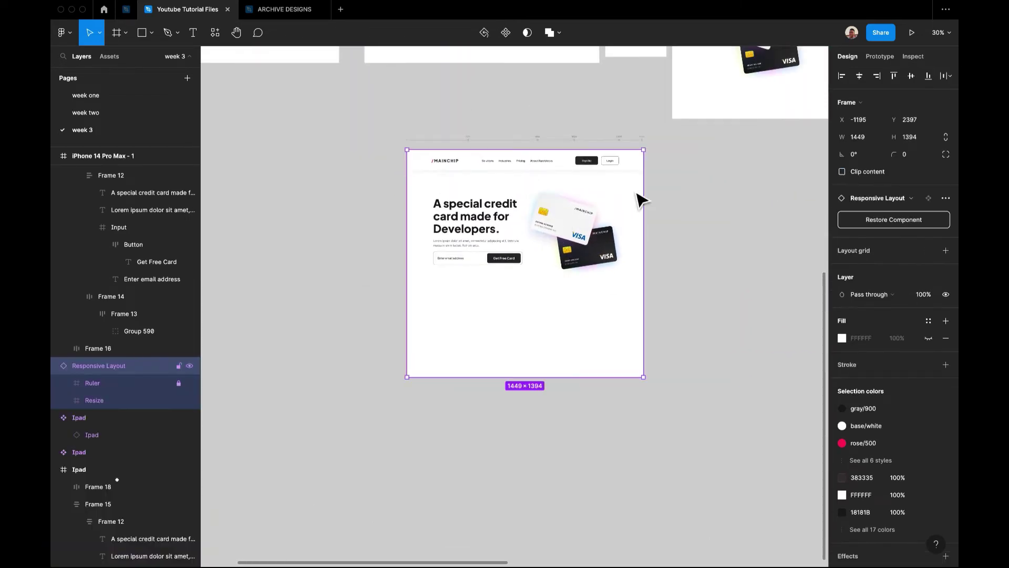
mouse_move(647, 205)
mouse_down()
mouse_move(476, 217)
mouse_move(723, 223)
mouse_move(628, 215)
mouse_move(654, 209)
mouse_up()
scroll(647, 220, left, 1)
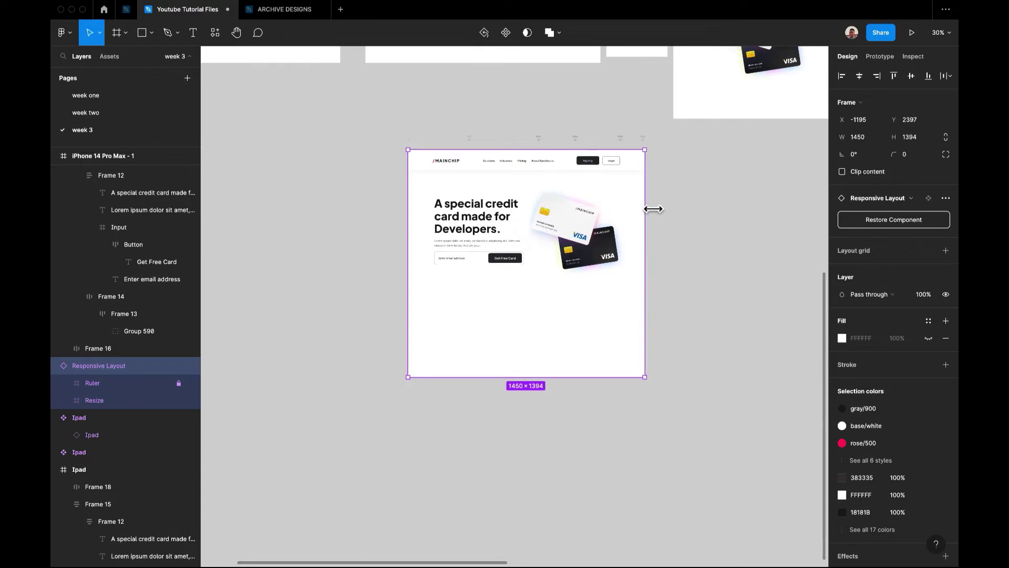
click(670, 220)
Hide the rows and columns layout grids of the iPad Pro 12.9" frame and the column grid of the iPhone 14 Pro Max frame.
scroll(676, 225, up, 10)
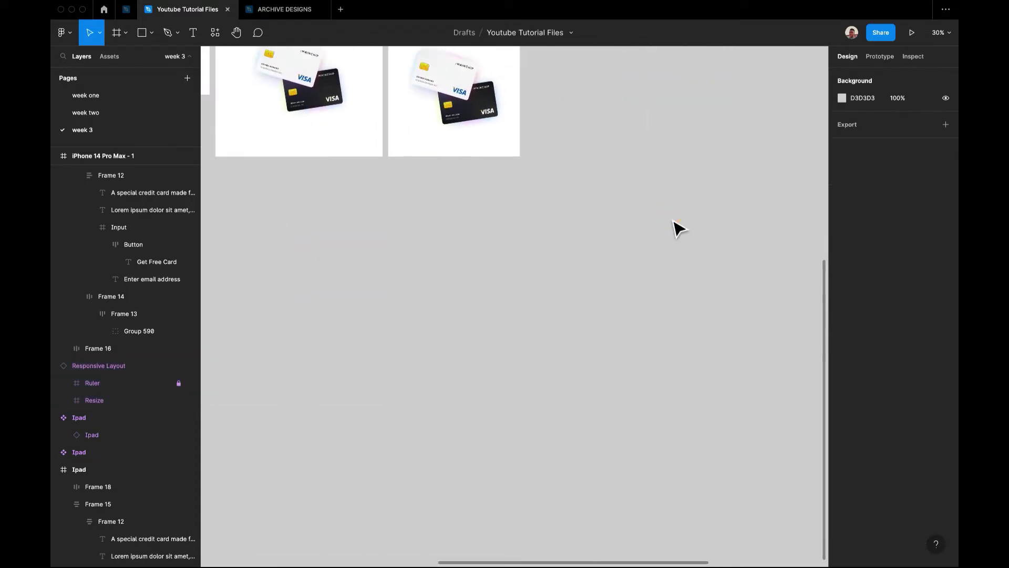
scroll(678, 229, right, 5)
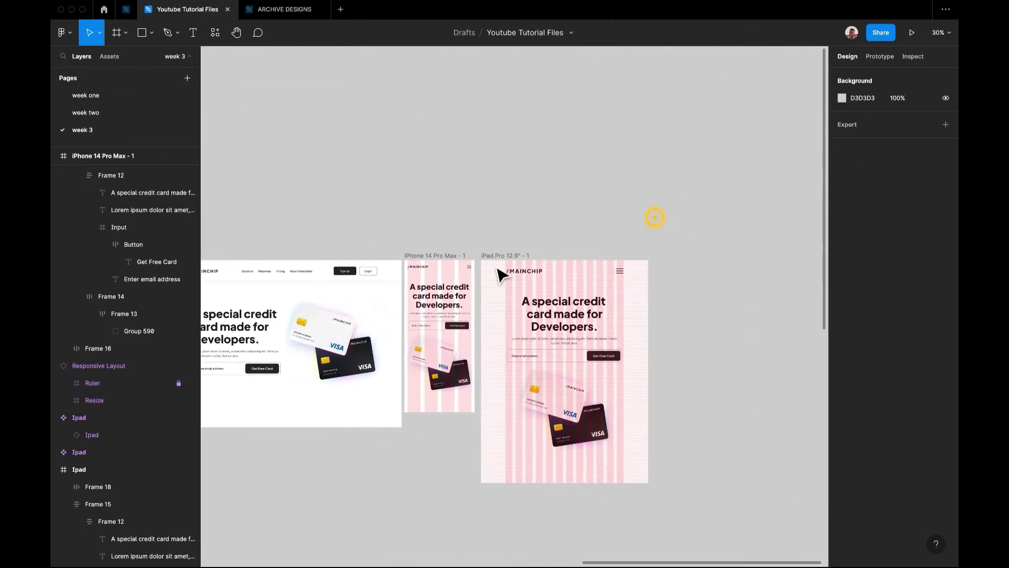
click(493, 253)
click(928, 259)
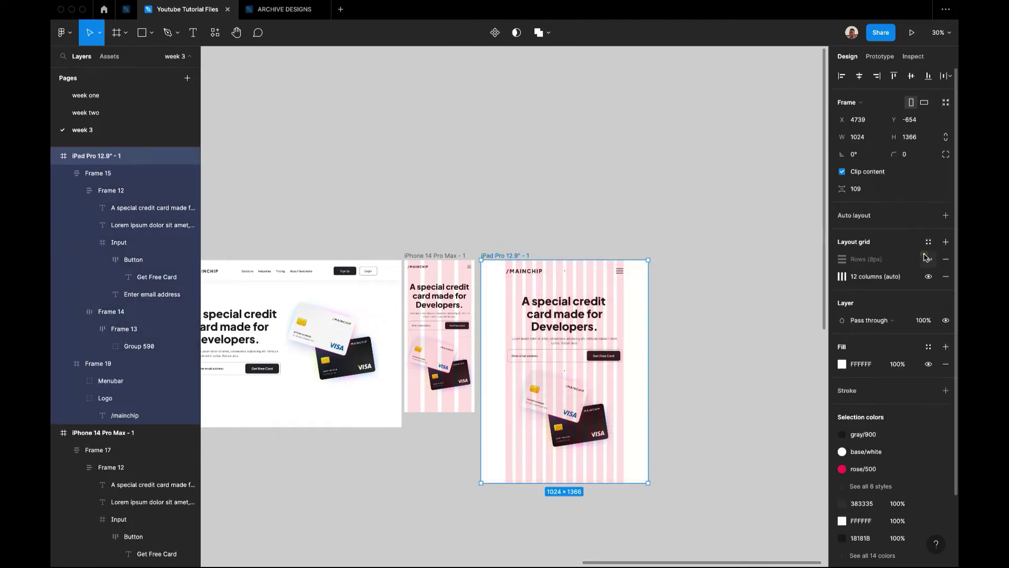
click(928, 276)
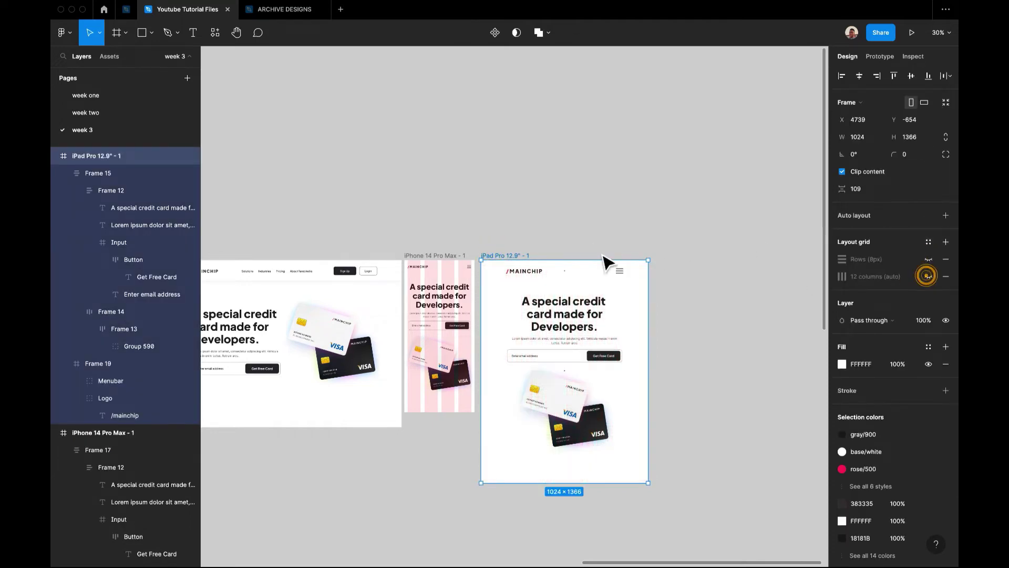
click(444, 256)
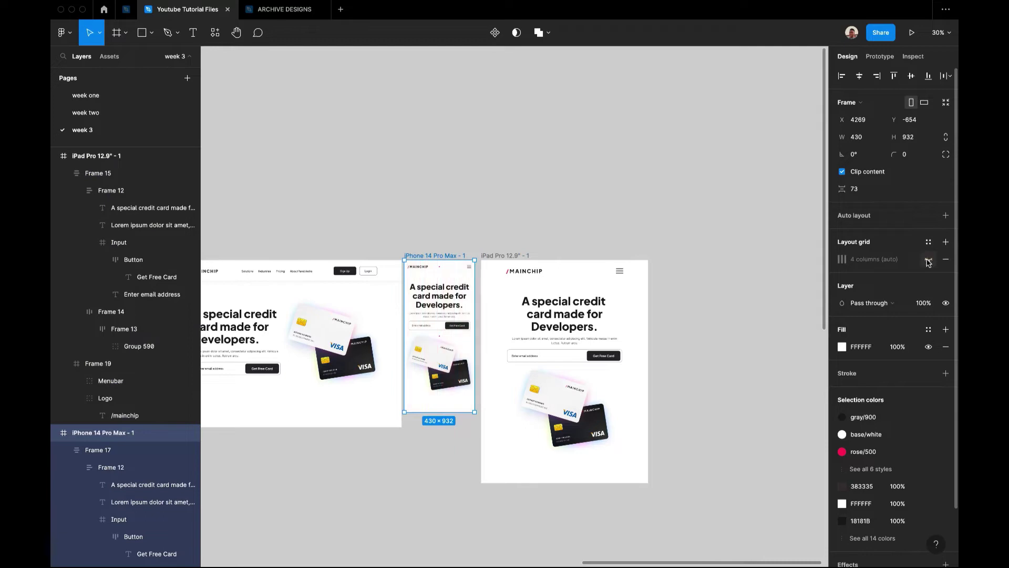
click(694, 320)
scroll(694, 320, left, 3)
scroll(694, 320, down, 2)
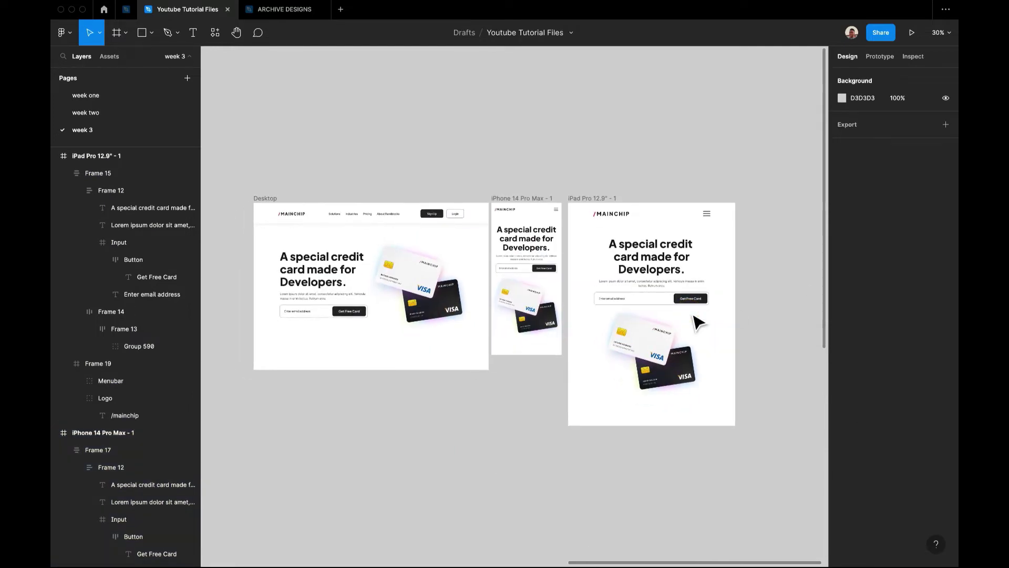
Move the iPhone 14 Pro Max frame so it sits evenly between the Desktop and iPad frames with 29 px gaps.
click(532, 204)
drag(532, 204, 533, 205)
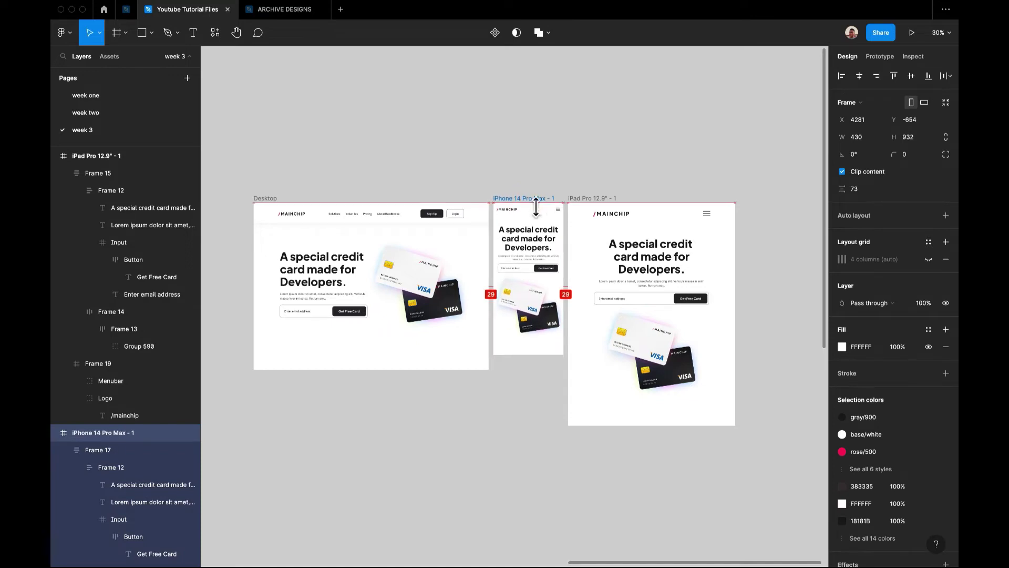
click(528, 164)
scroll(532, 169, down, 1)
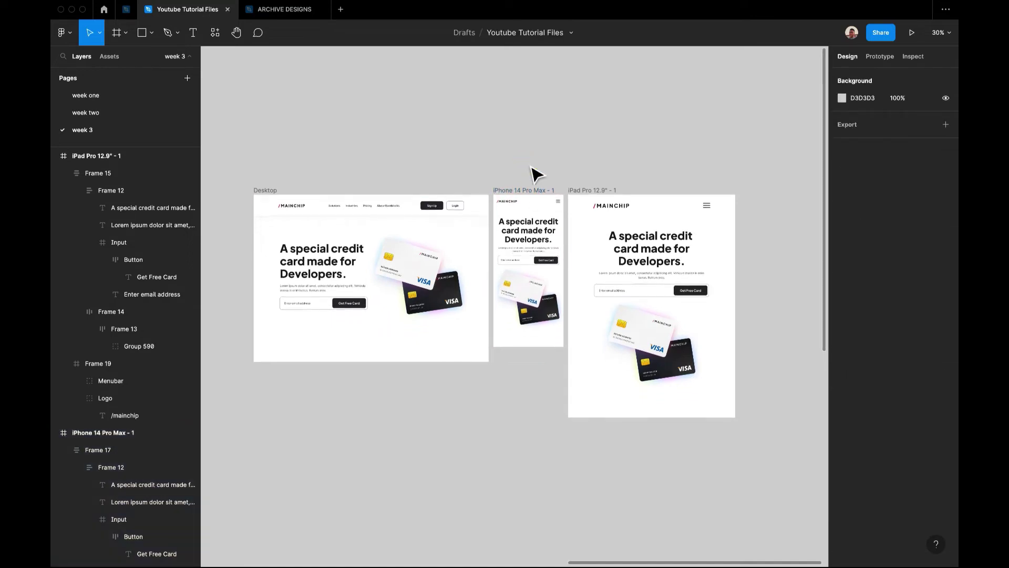
Look over the earlier responsive layout example and its components, then return to the new Desktop, iPhone and iPad frames.
scroll(534, 171, down, 5)
scroll(394, 315, left, 2)
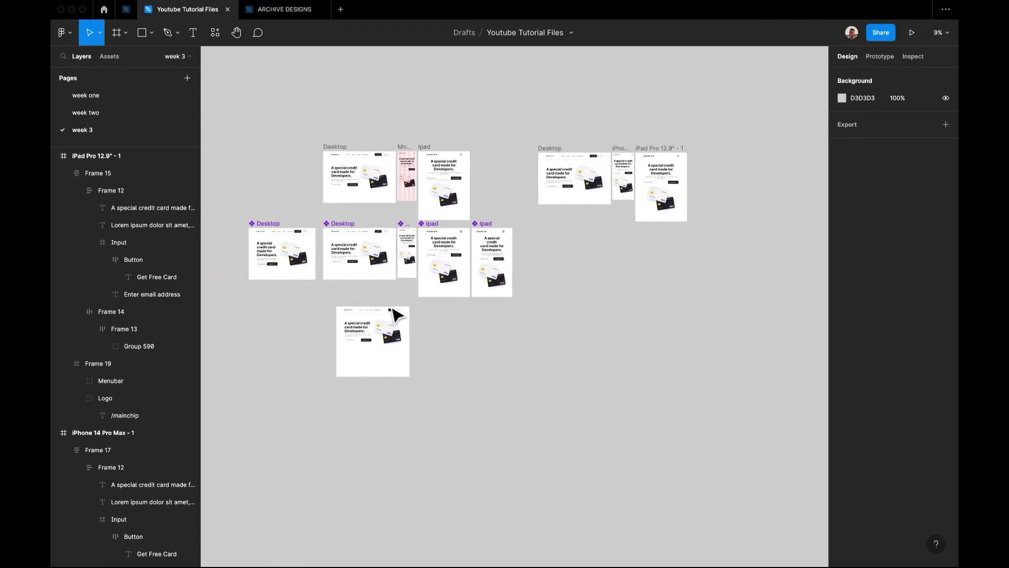
click(375, 323)
click(459, 340)
scroll(459, 340, right, 5)
scroll(459, 340, up, 2)
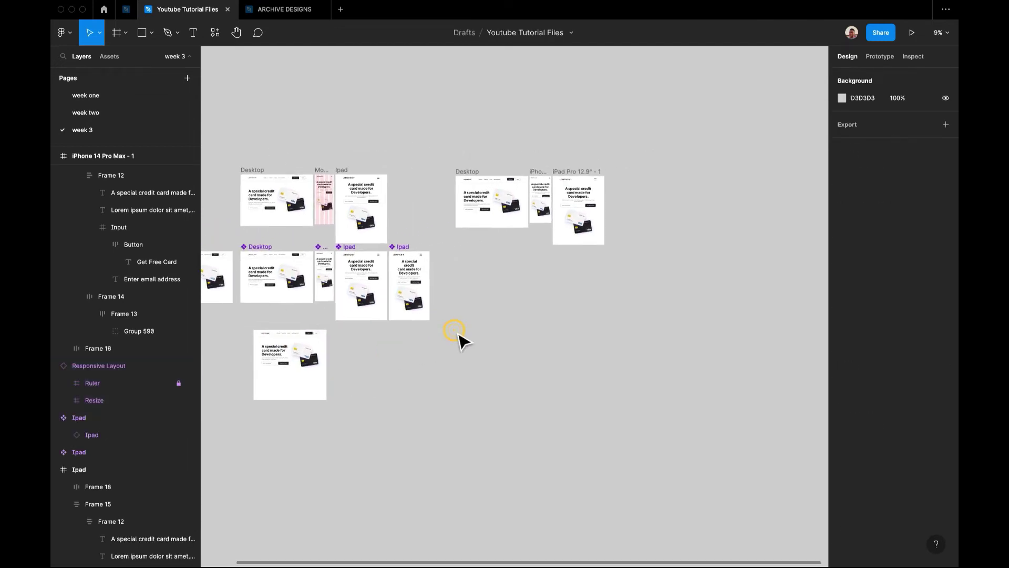
scroll(463, 342, right, 2)
scroll(462, 341, up, 2)
scroll(464, 342, up, 2)
scroll(463, 342, right, 1)
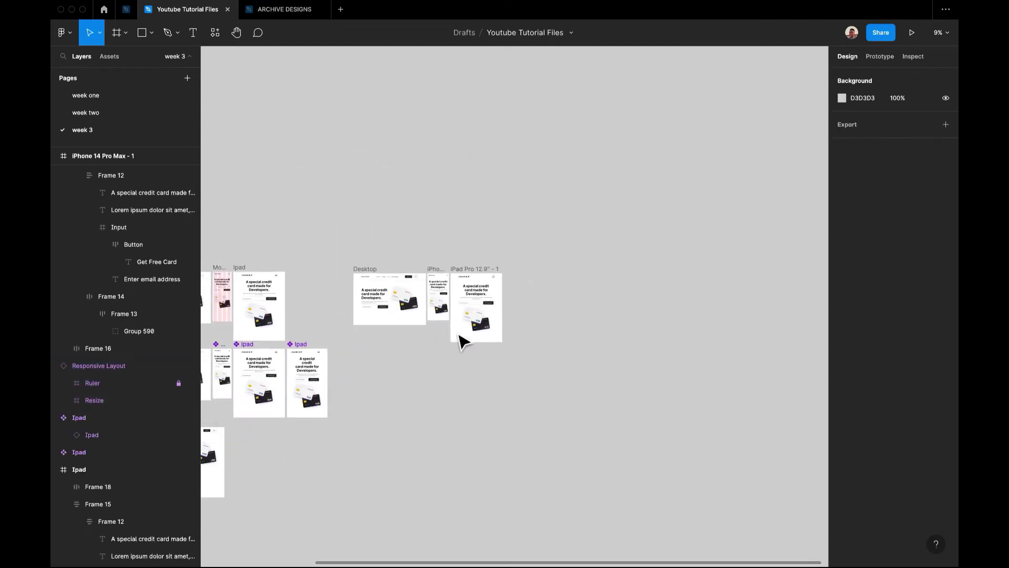
scroll(463, 341, up, 5)
scroll(464, 342, up, 5)
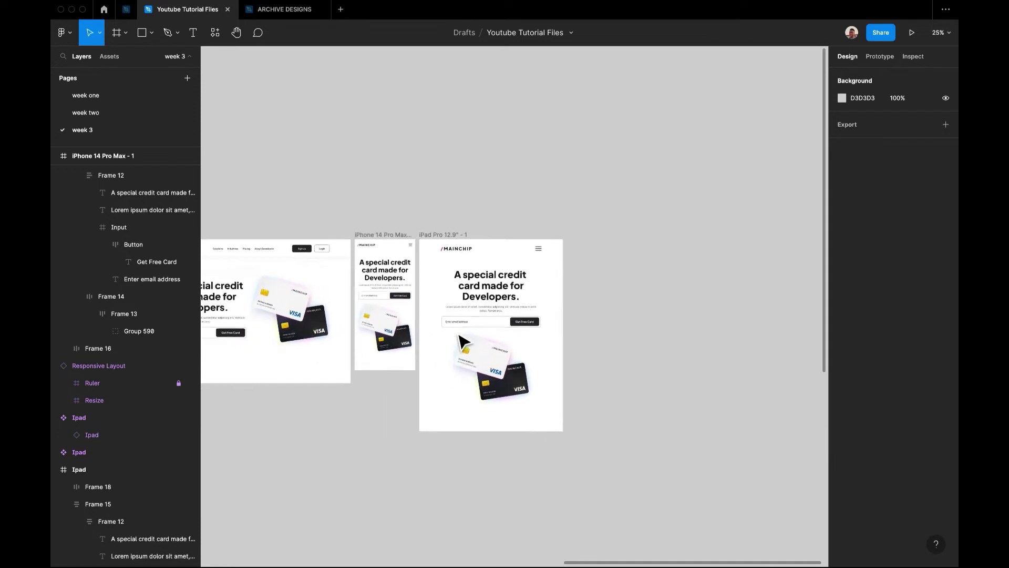
scroll(464, 335, down, 4)
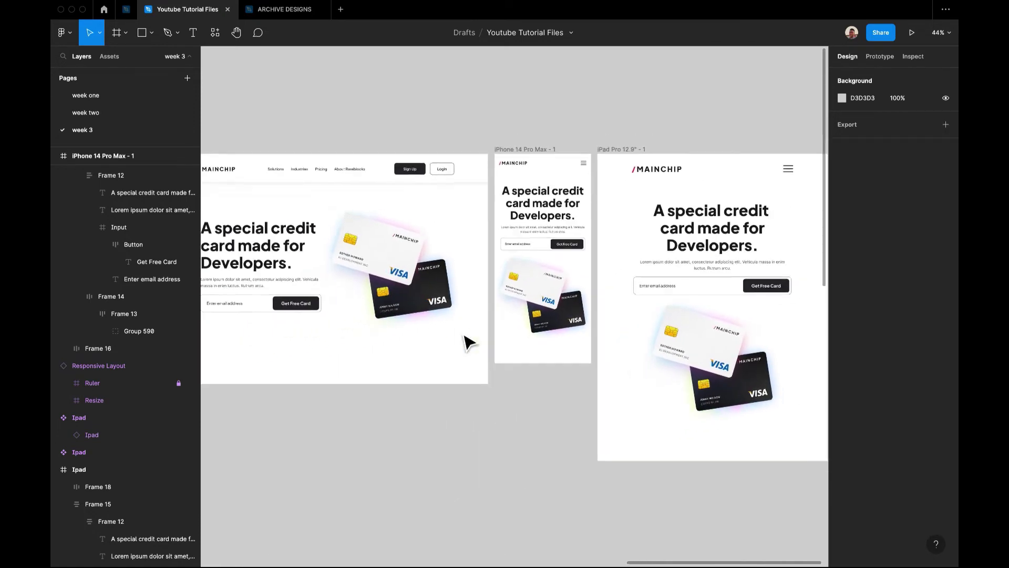
scroll(502, 429, down, 3)
scroll(502, 428, down, 2)
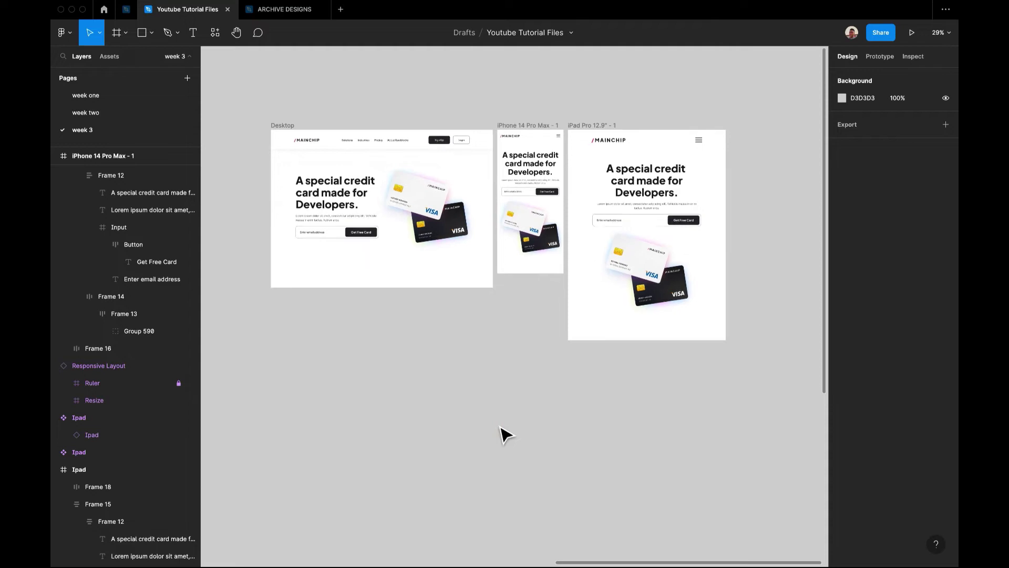
Create a new adaptive layout with the Breakpoints plugin's free trial and place it beneath the Desktop frame.
click(62, 31)
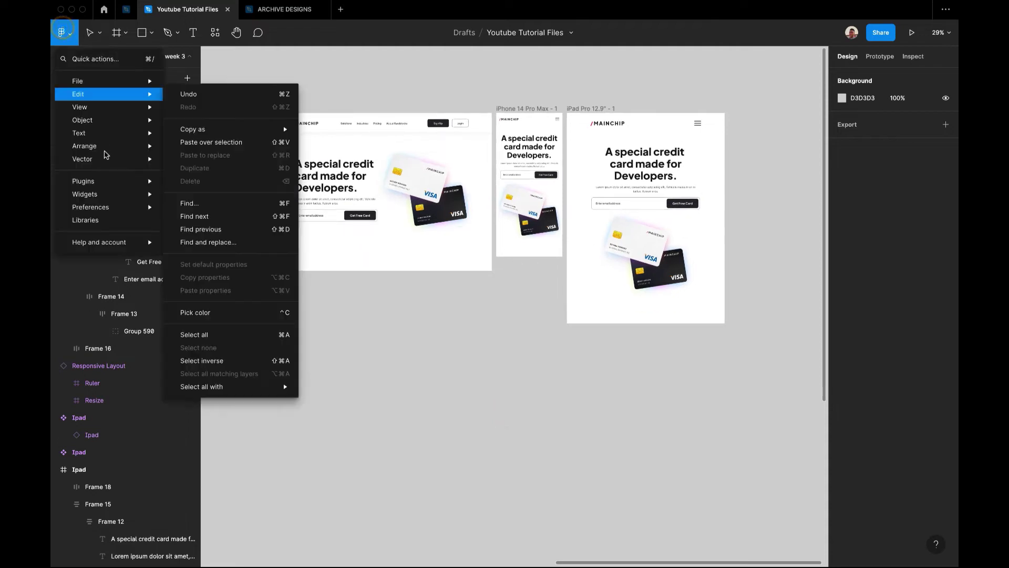
click(96, 181)
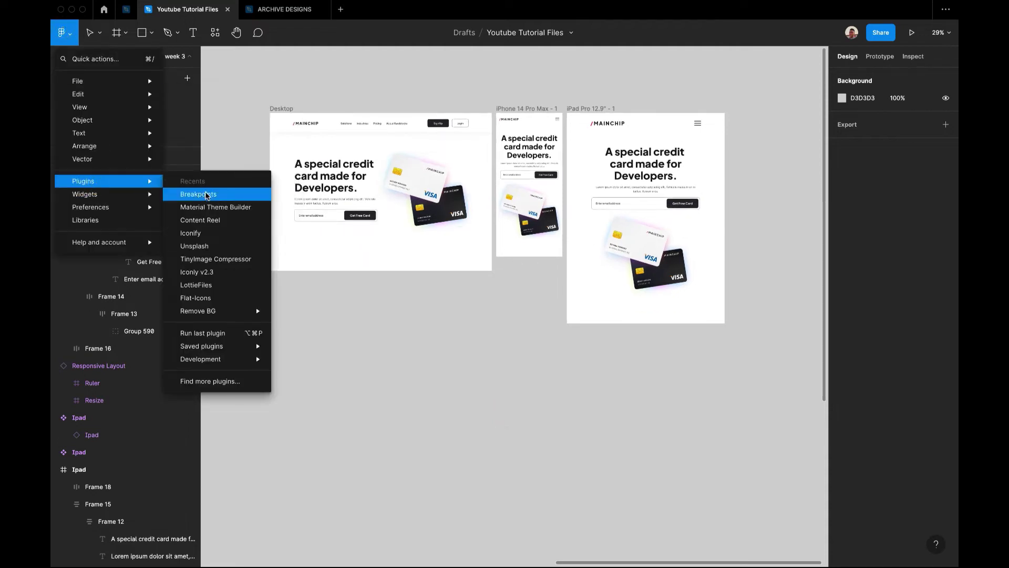
click(205, 195)
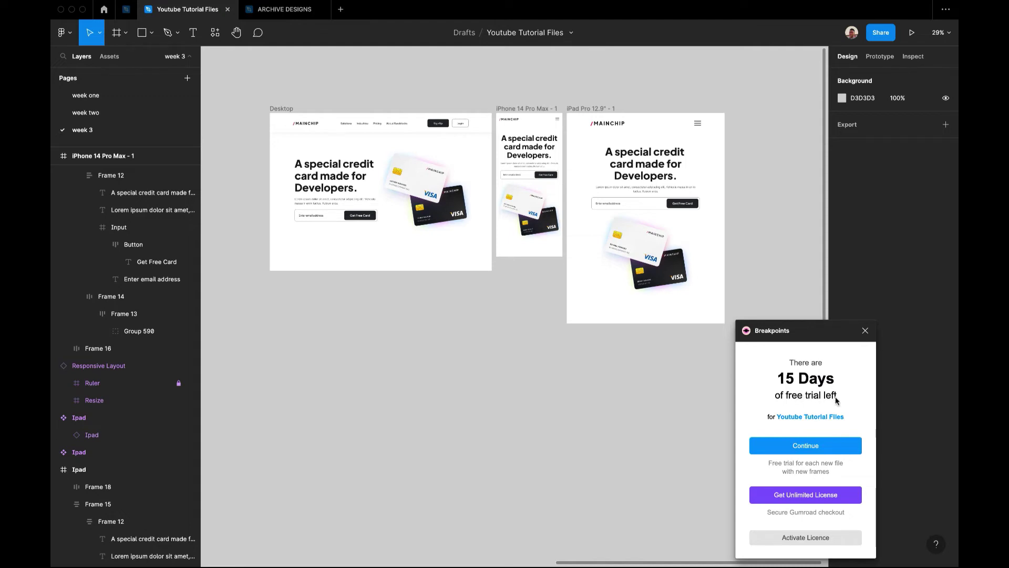
click(803, 447)
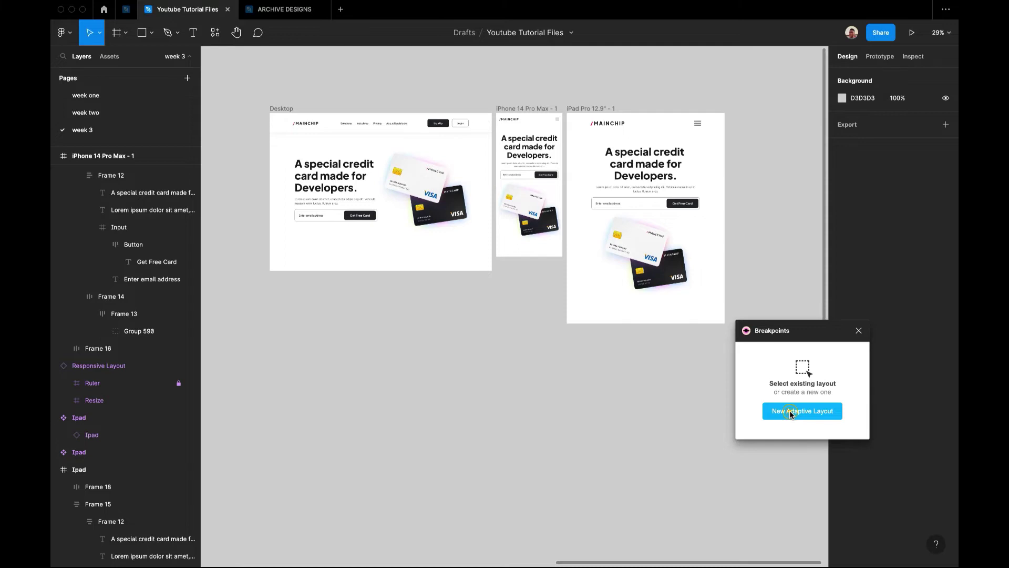
click(790, 413)
drag(516, 293, 339, 332)
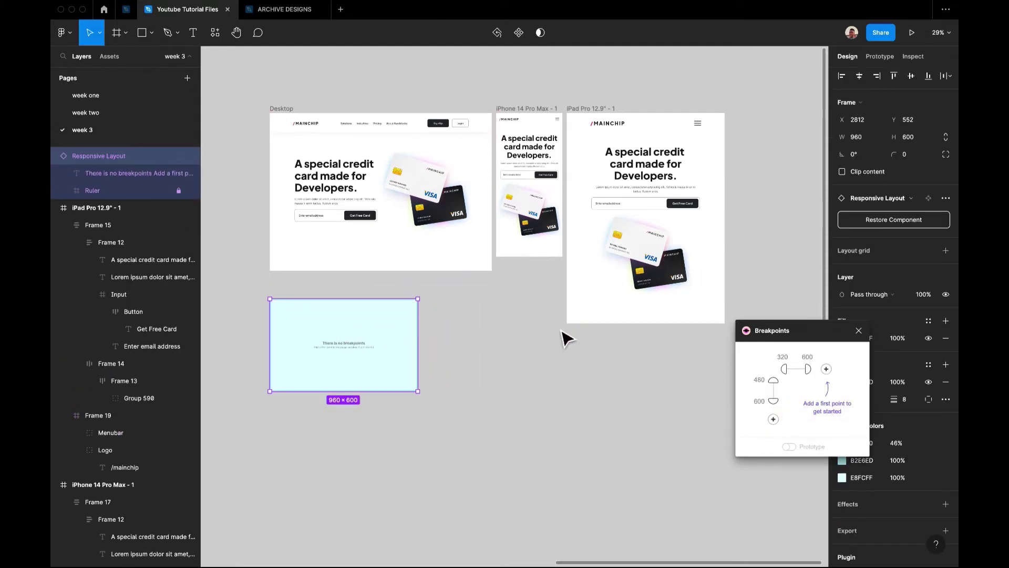
Set the adaptive layout's minimum width to 430 to match the iPhone 14 Pro Max frame.
click(520, 113)
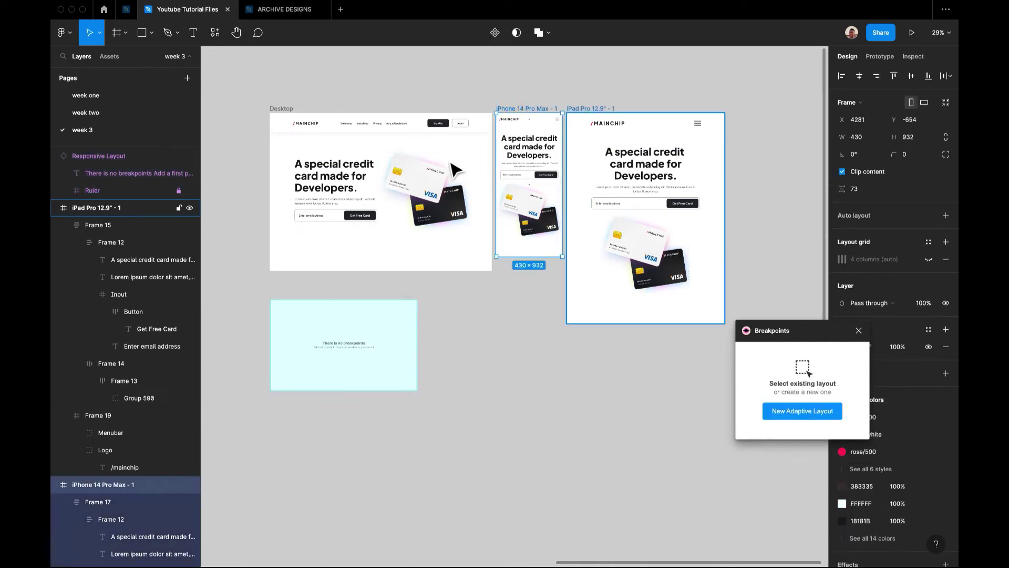
click(372, 338)
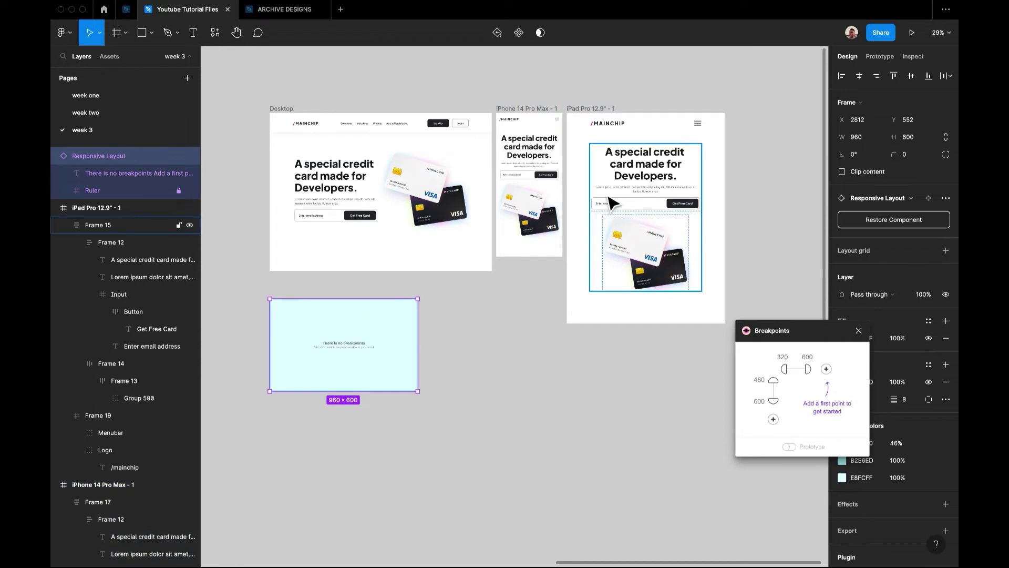
click(525, 117)
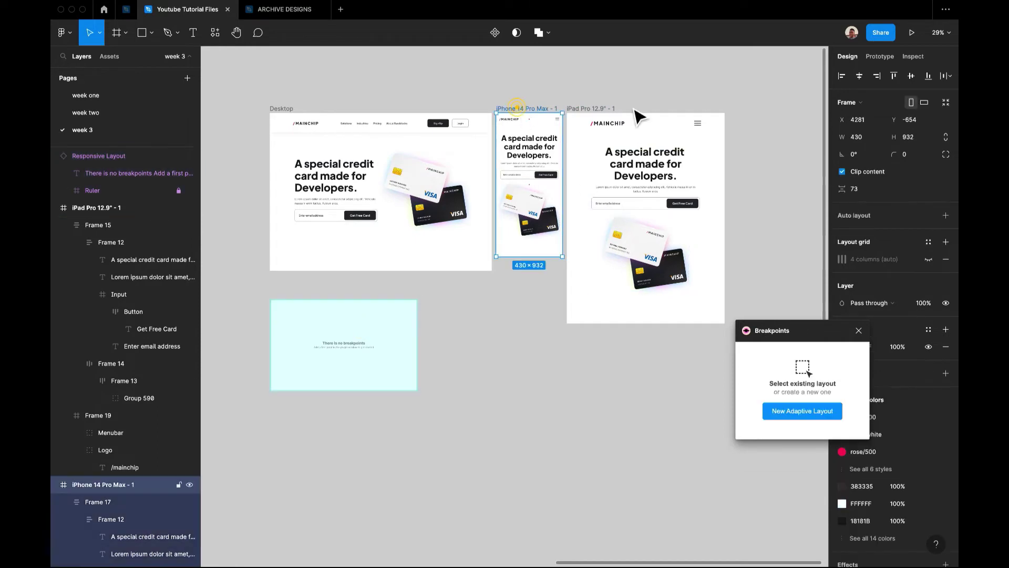
click(864, 141)
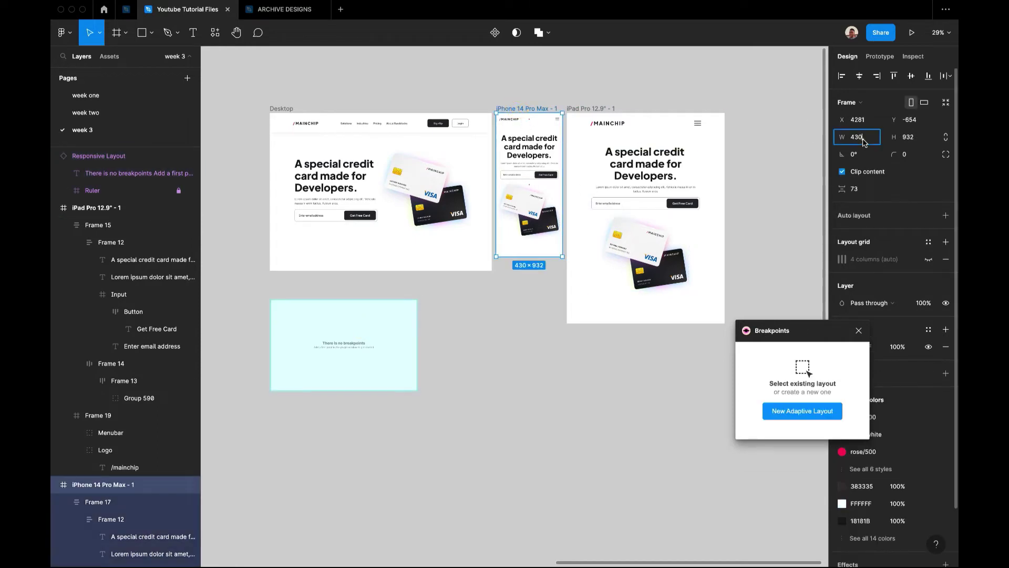
click(283, 318)
click(781, 356)
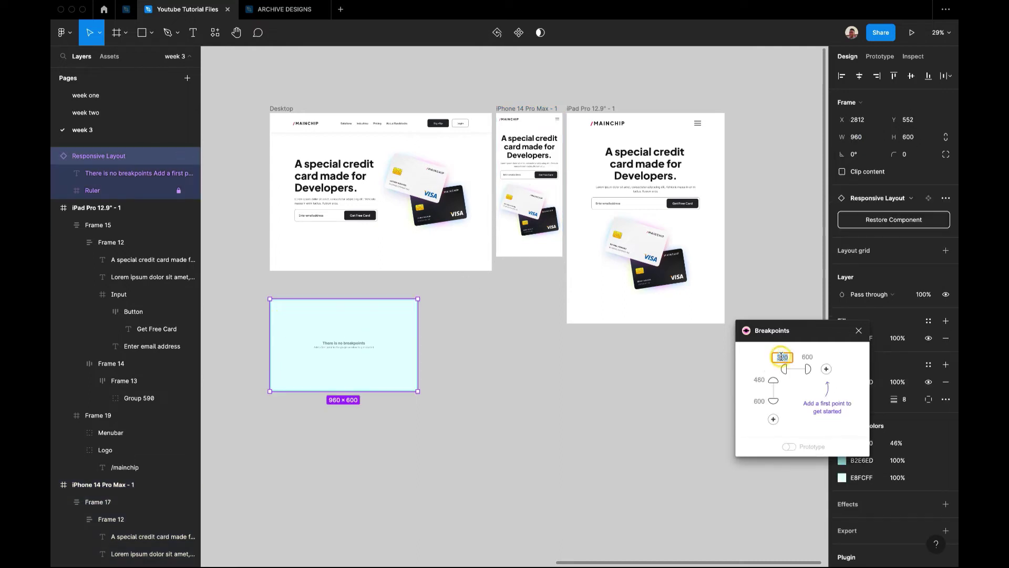
click(732, 375)
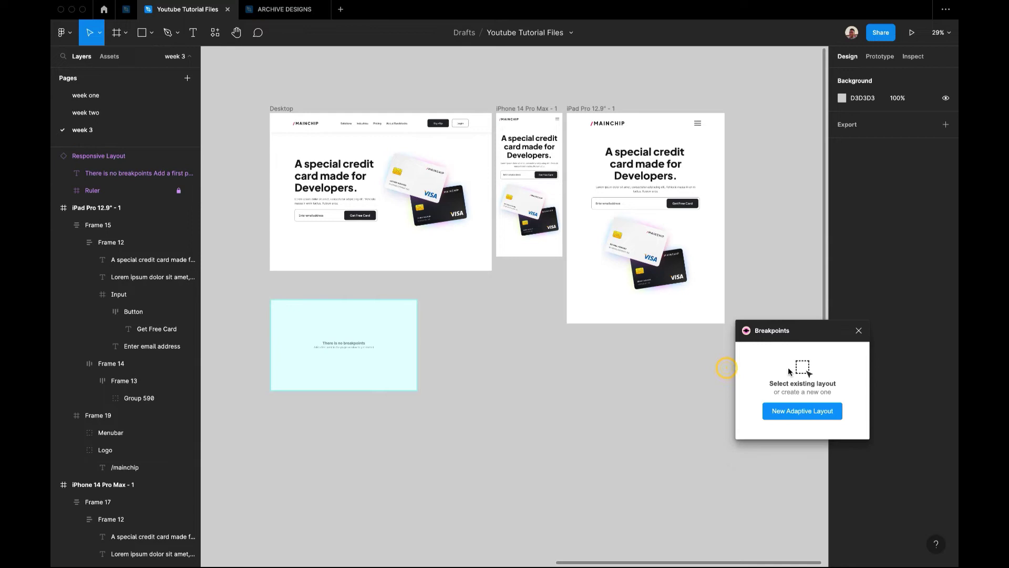
Set a width breakpoint of 700 between the iPhone and iPad sizes and add a further width range after it.
click(512, 117)
click(377, 323)
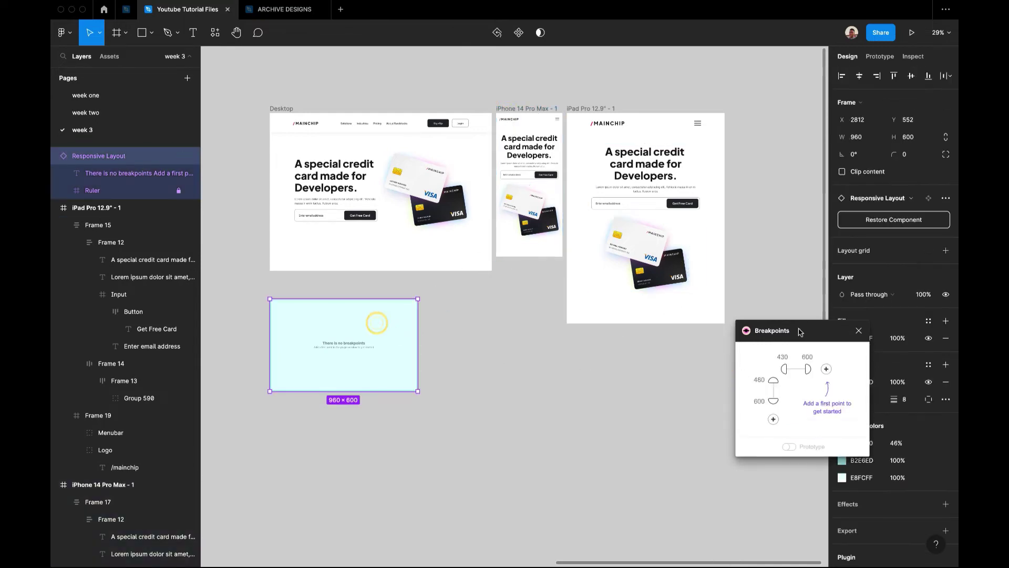
click(594, 113)
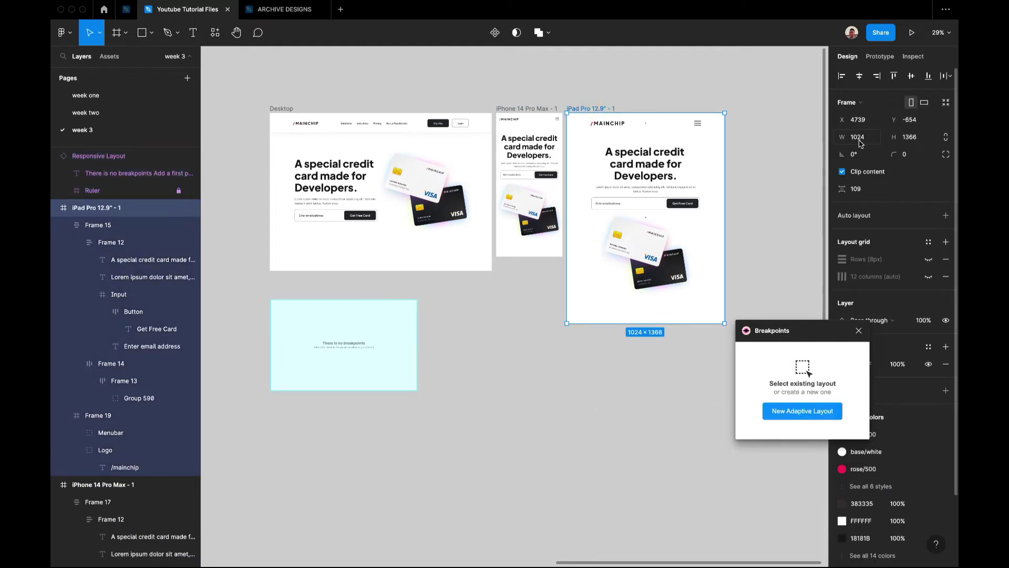
click(542, 119)
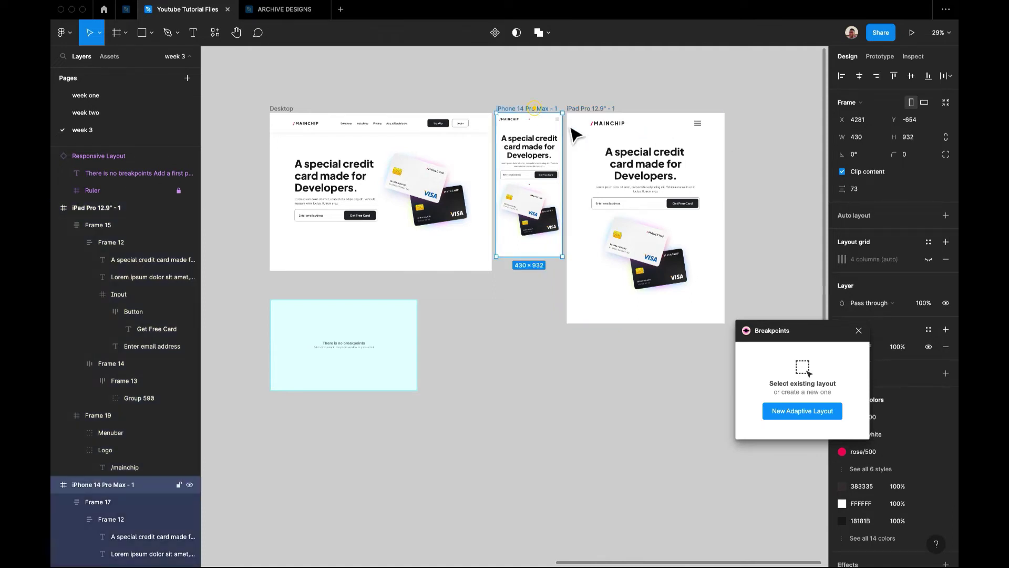
click(369, 329)
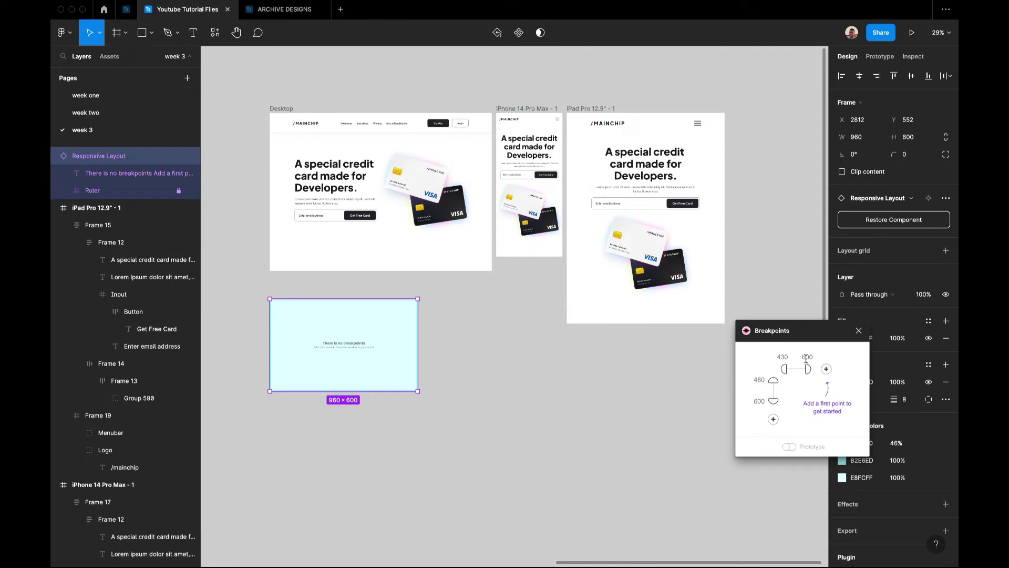
click(806, 358)
click(826, 371)
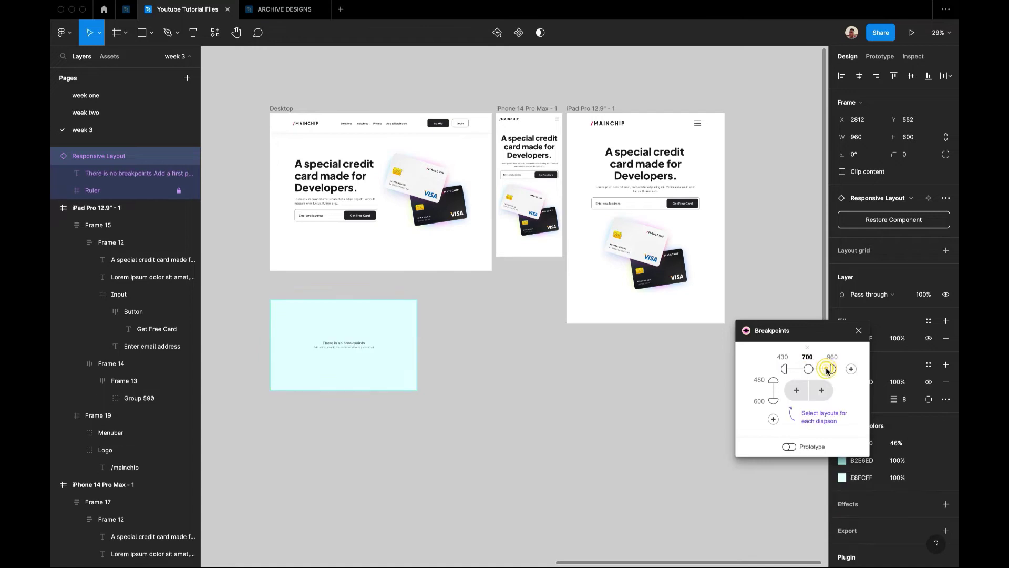
Set the end of the adaptive layout's second width range to 1024 to match the iPad Pro 12.9" frame.
click(598, 112)
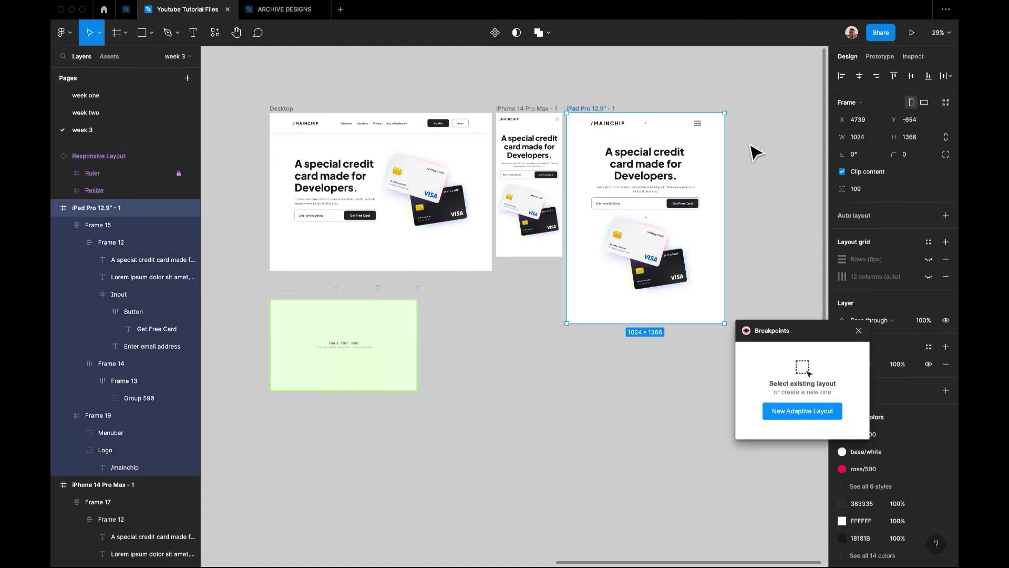
click(859, 137)
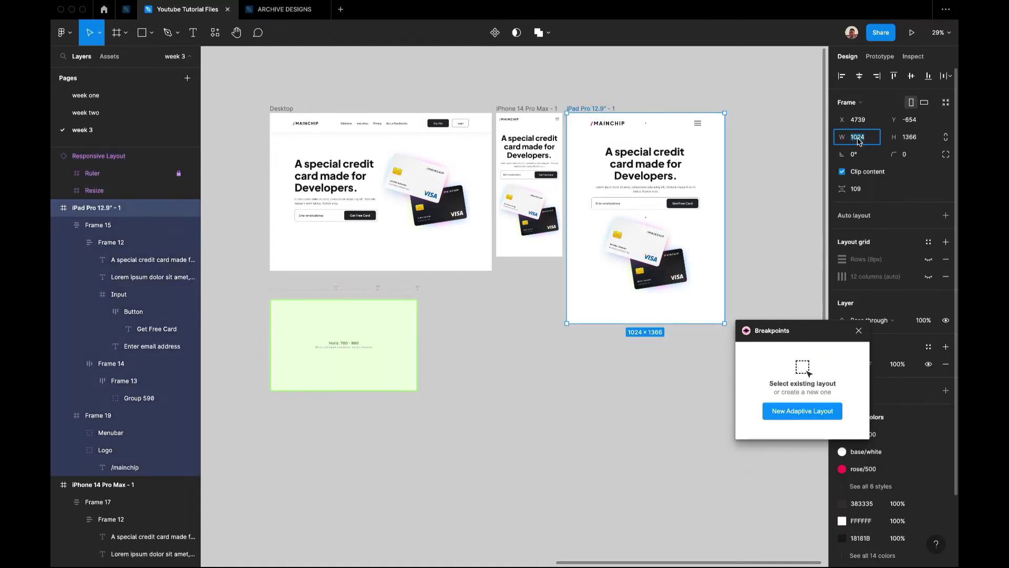
click(359, 374)
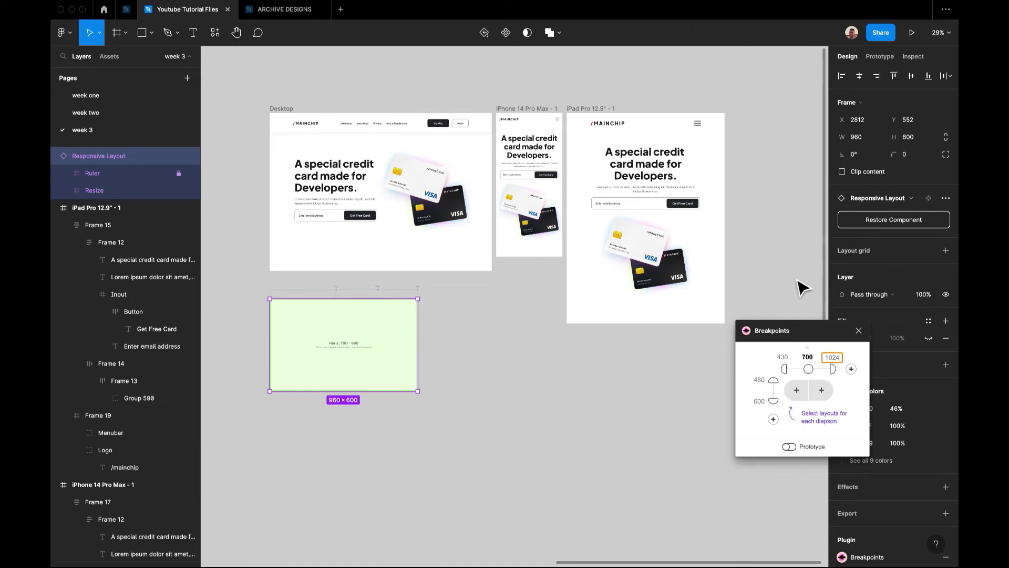
click(802, 287)
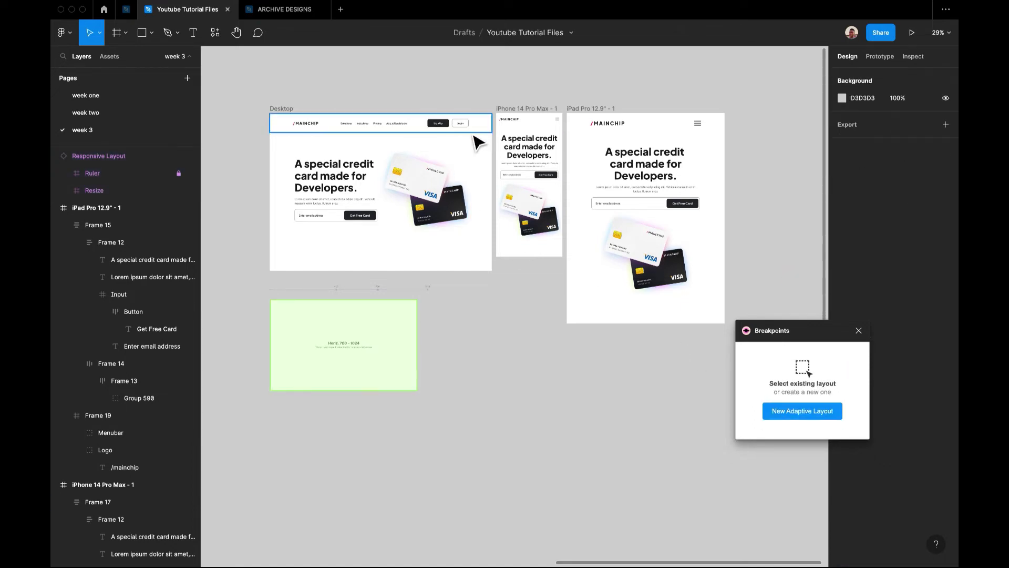
Add a third width range to the adaptive layout and set its end to 1440 to match the Desktop frame.
click(284, 108)
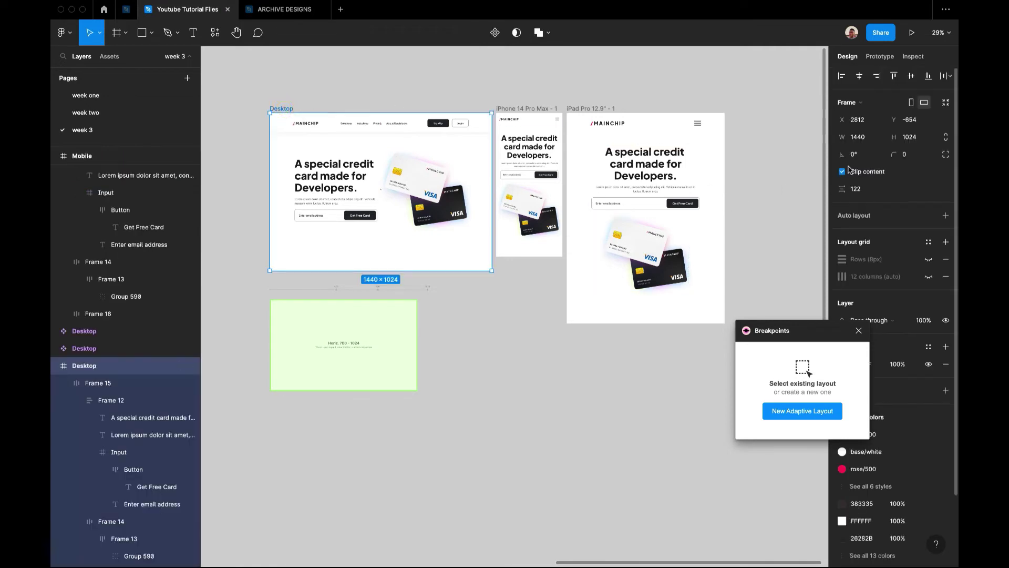
click(863, 141)
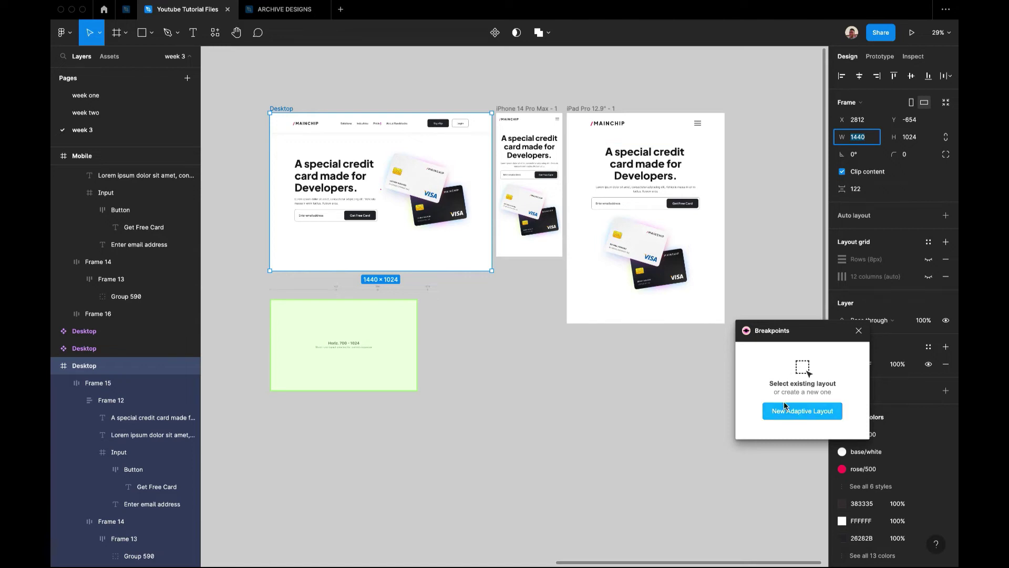
click(374, 322)
click(849, 369)
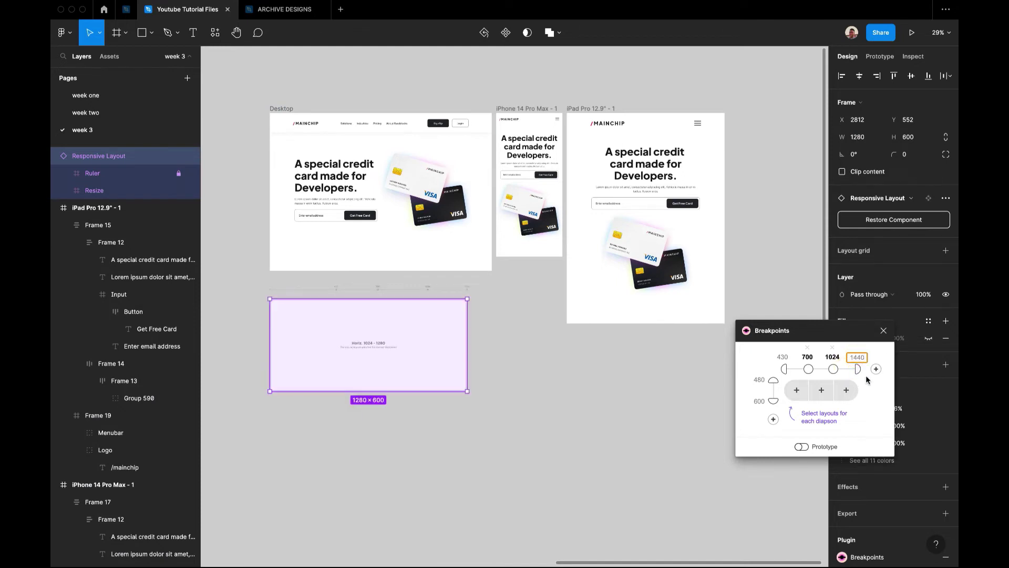
click(712, 368)
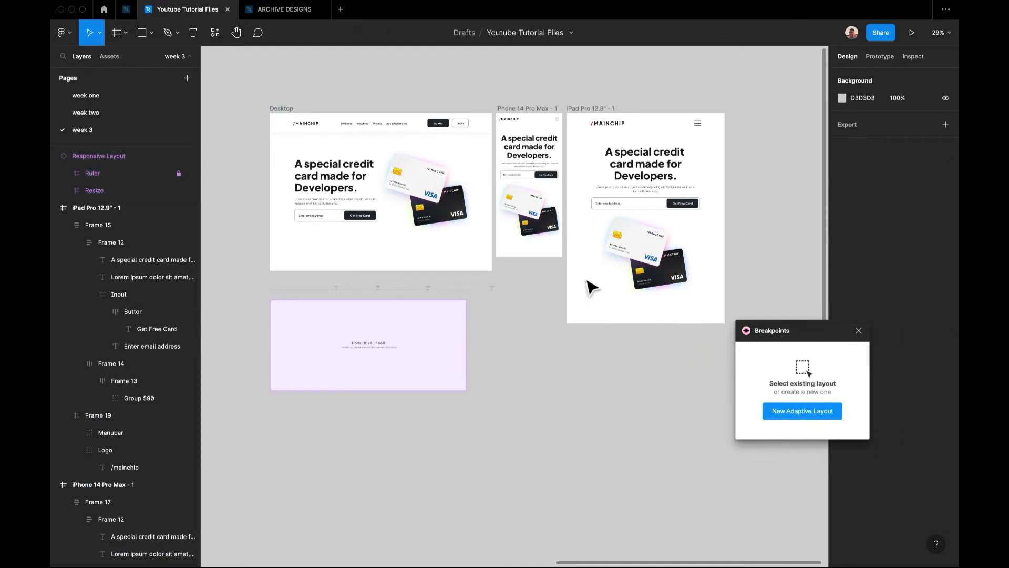
Move the iPad Pro 12.9" frame horizontally away from the iPhone frame to open a gap between them.
scroll(315, 117, right, 3)
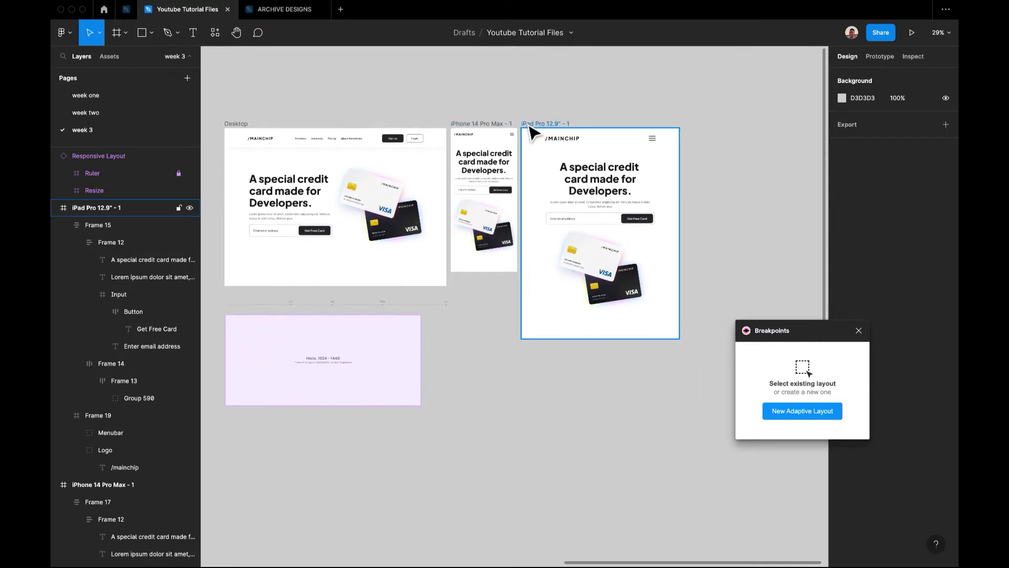
click(525, 122)
drag(544, 130, 638, 130)
Duplicate the iPhone 14 Pro Max frame into the gap next to the iPad frame.
click(496, 134)
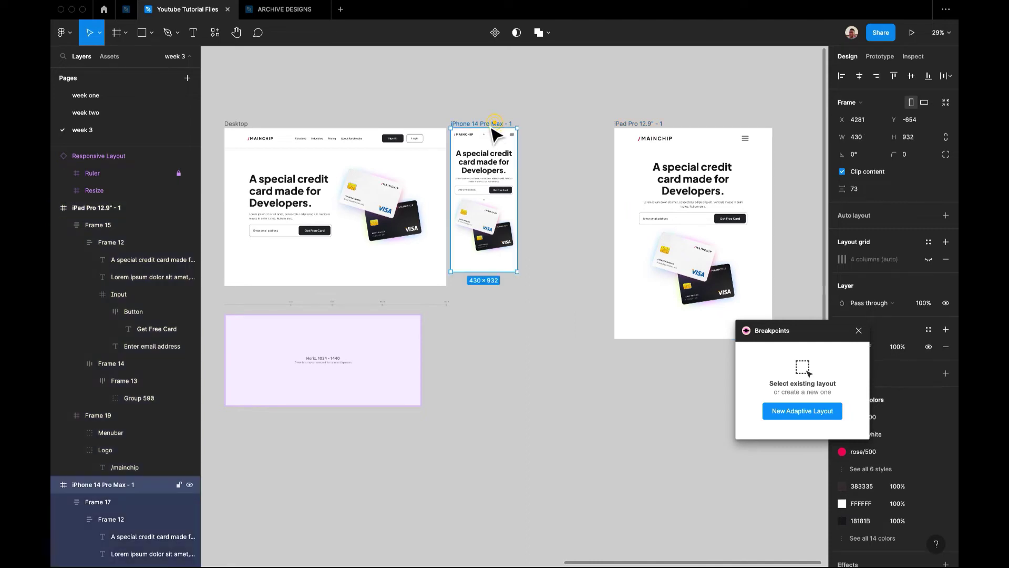
drag(490, 134, 606, 164)
key(ctrl+z)
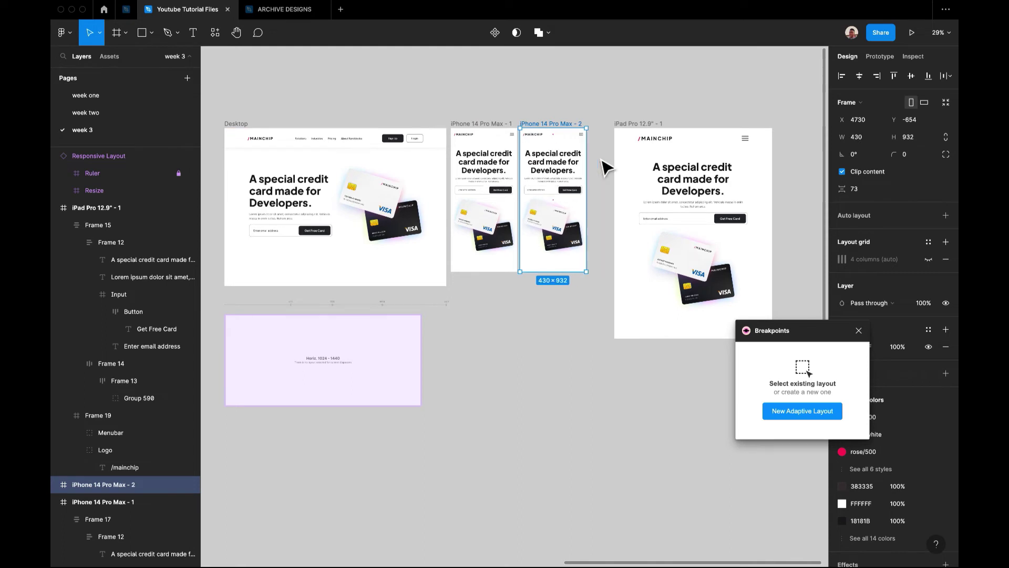
Ungroup the auto layout header holding the logo and menu icon in the iPhone 14 Pro Max - 2 frame.
scroll(604, 165, up, 5)
click(564, 117)
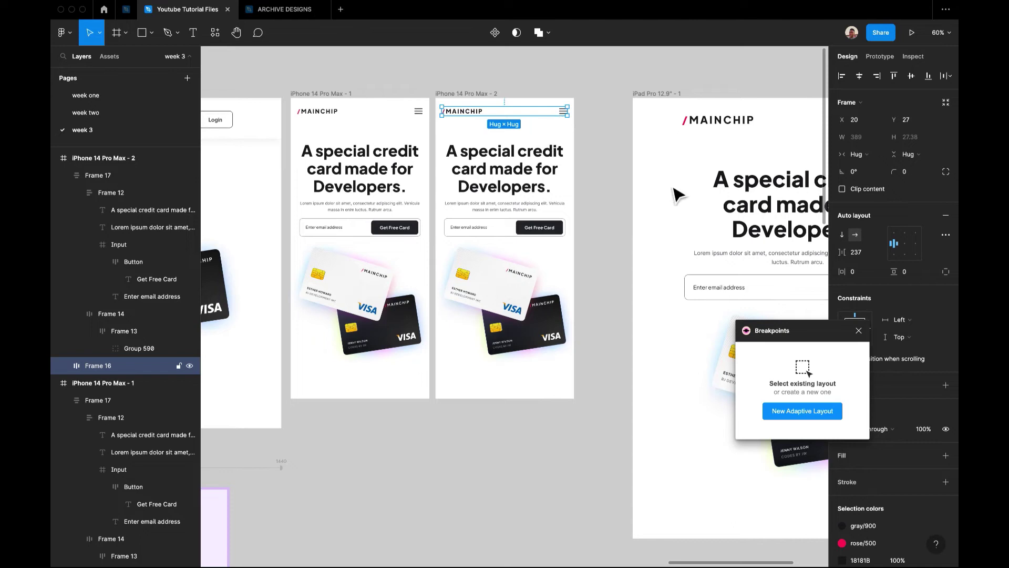
click(902, 319)
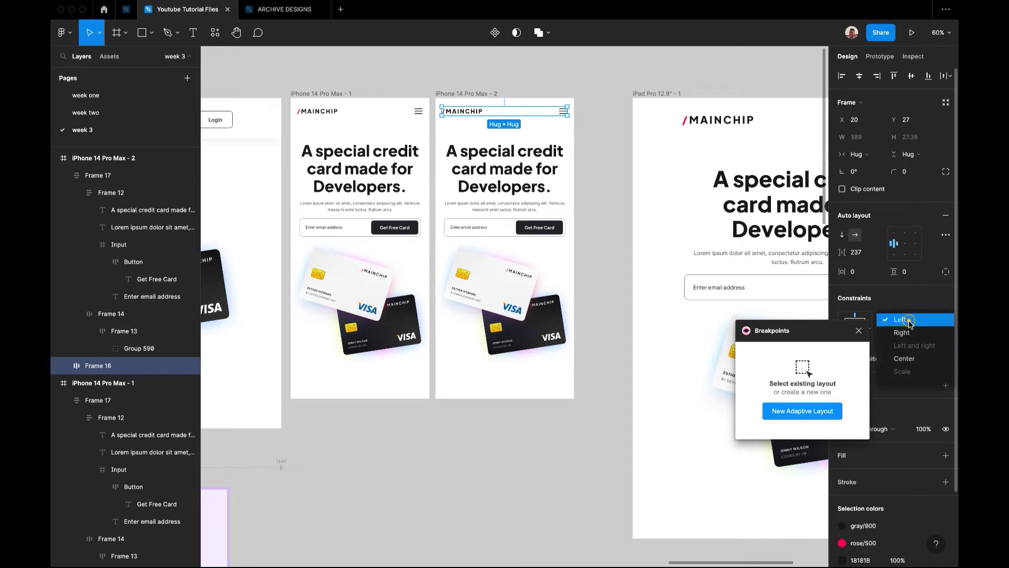
click(532, 111)
click(532, 116)
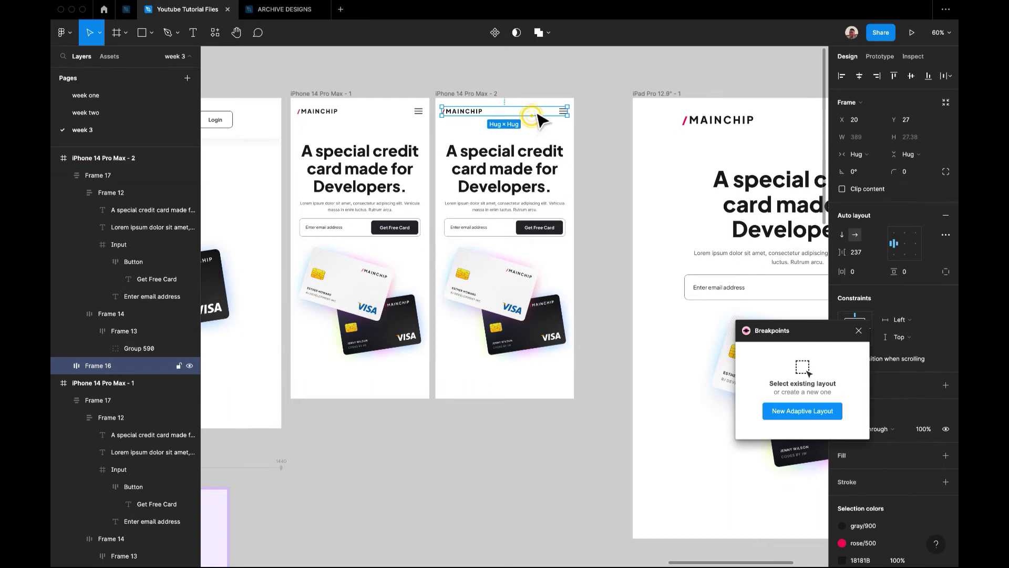
right_click(536, 109)
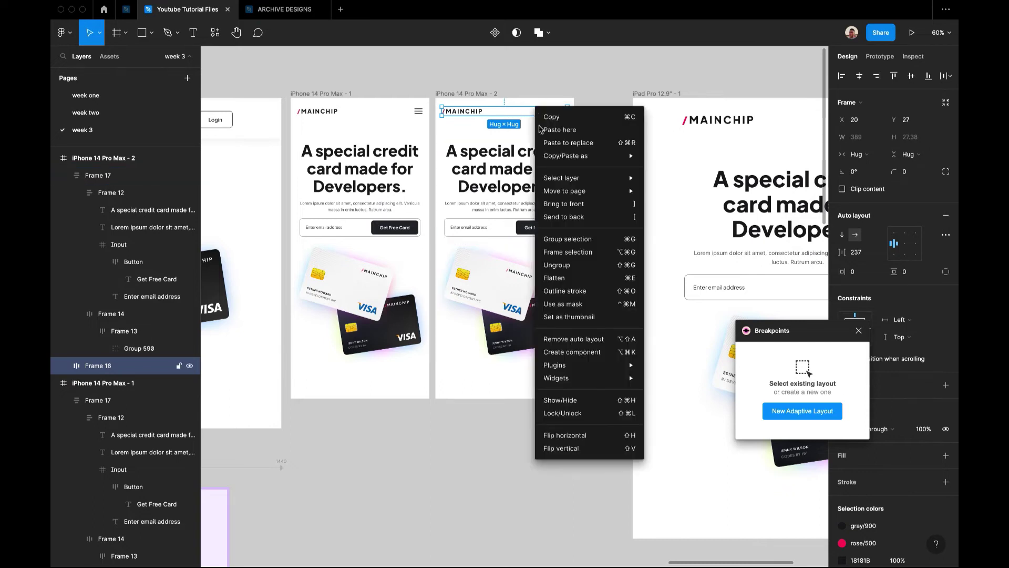
click(556, 265)
Wrap the logo and menu icon of the iPhone 14 Pro Max - 2 header together in a plain frame.
click(533, 109)
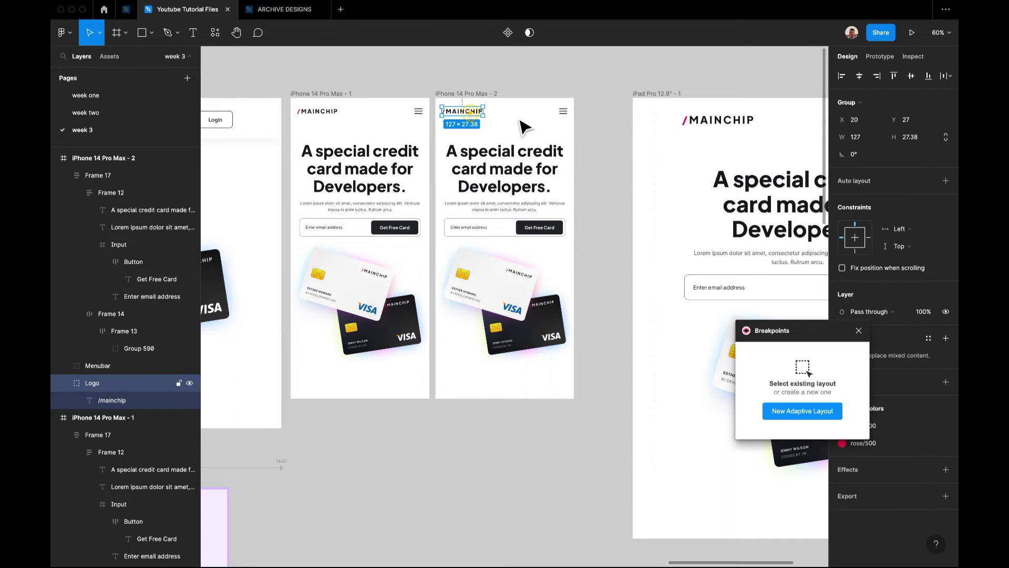
shift+click(563, 112)
right_click(562, 110)
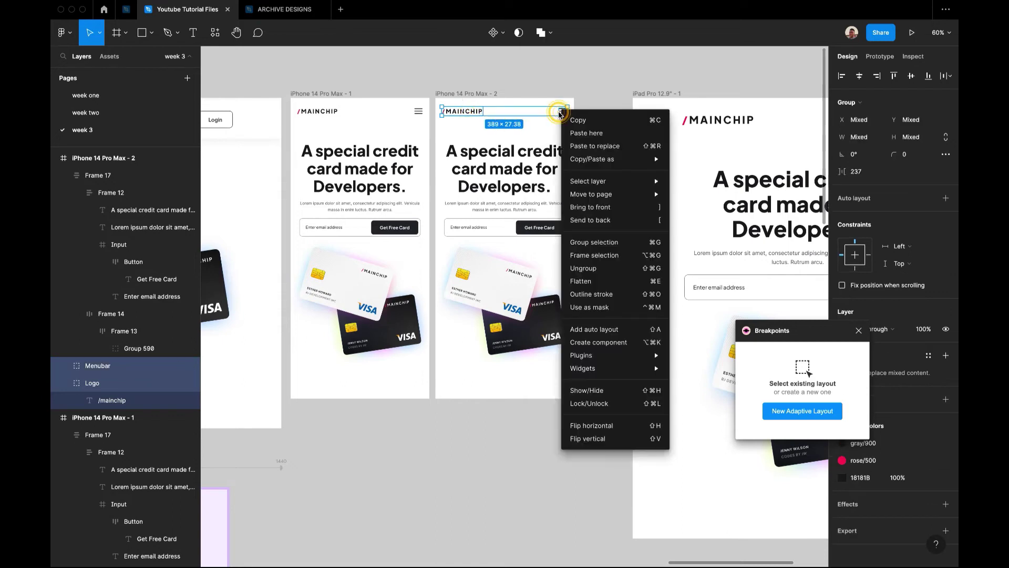
click(587, 256)
Set the horizontal constraint of the menu icon in the new header frame to Right.
click(561, 109)
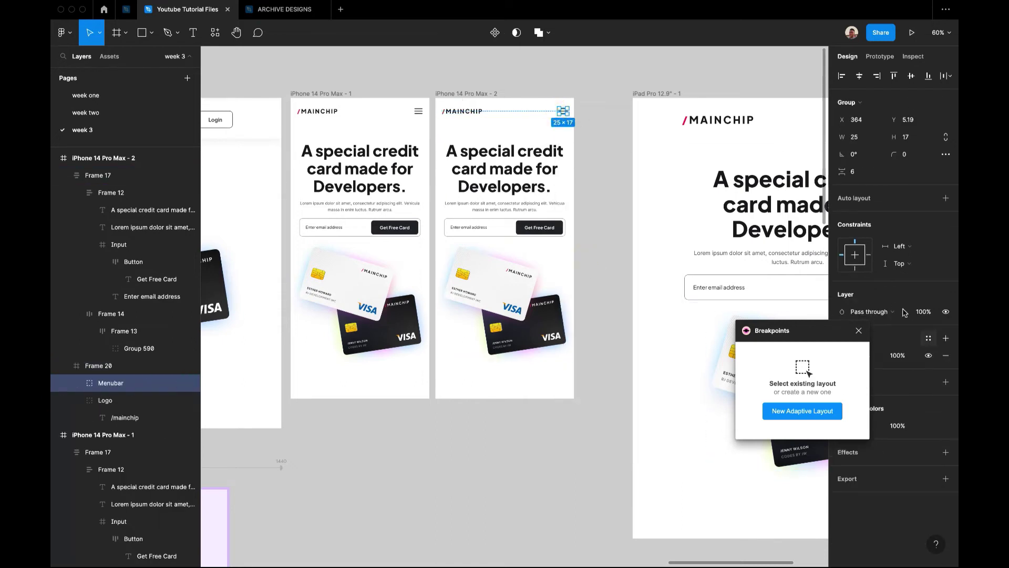
click(900, 246)
click(913, 247)
click(912, 250)
click(902, 232)
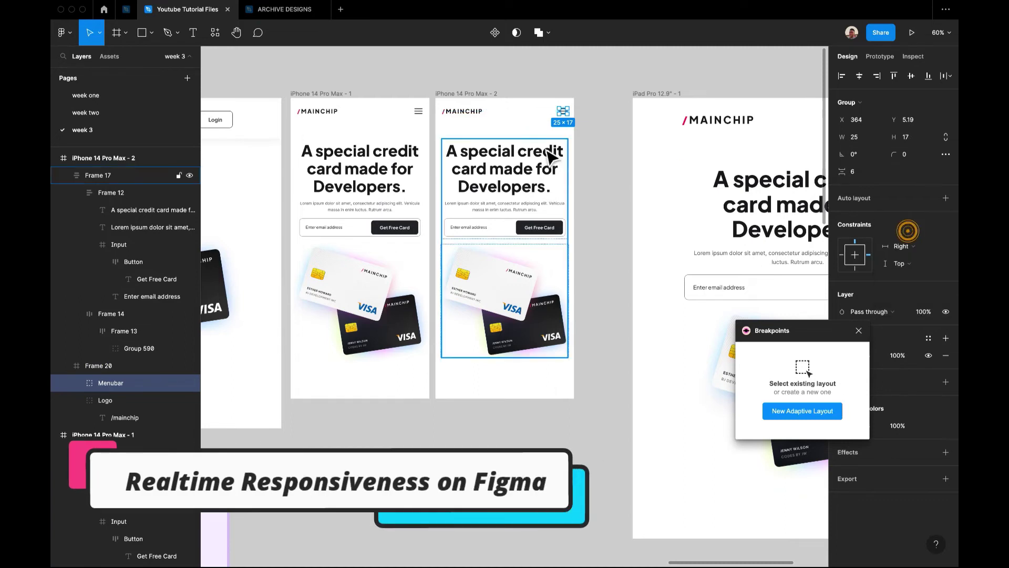
Keep the horizontal constraint of the header's logo set to Left.
click(463, 112)
click(911, 230)
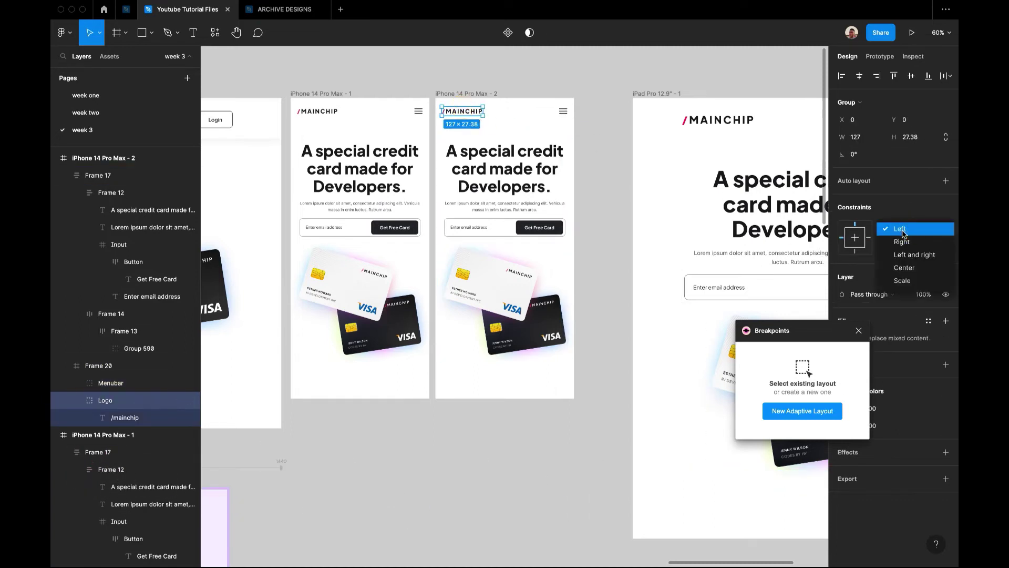
click(903, 234)
Set the horizontal constraint of the header frame around the logo and menu icon to Left and right.
key(shift+Return)
click(914, 265)
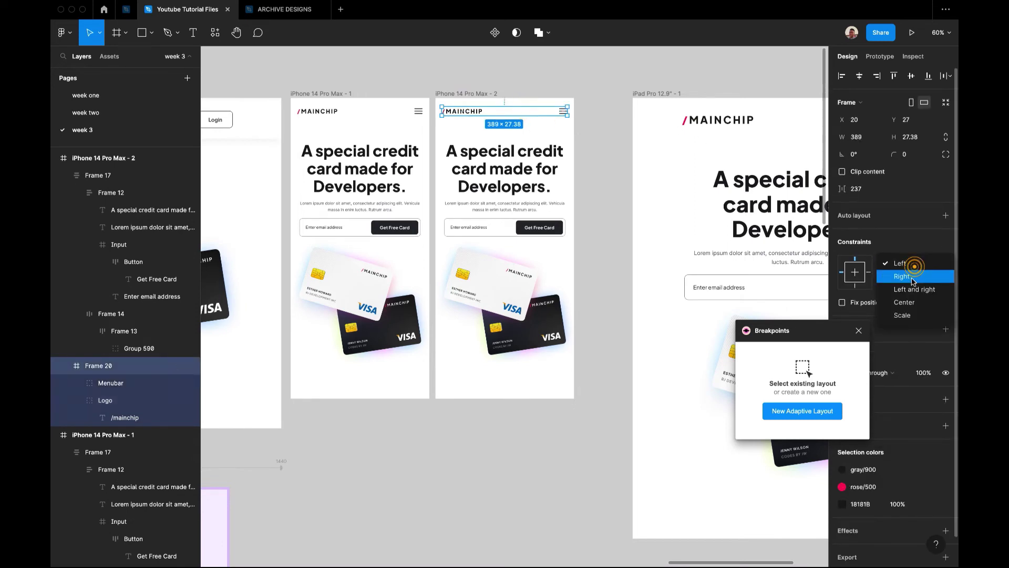
click(915, 289)
click(587, 142)
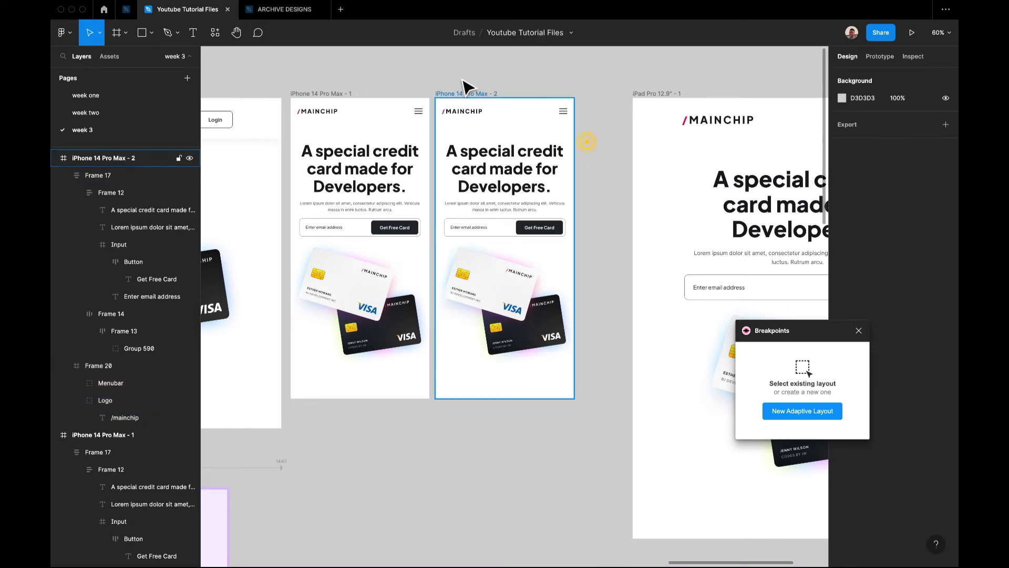
Widen the iPhone 14 Pro Max - 2 frame to about 698, moving the iPad Pro 12.9" frame out of its way.
click(468, 94)
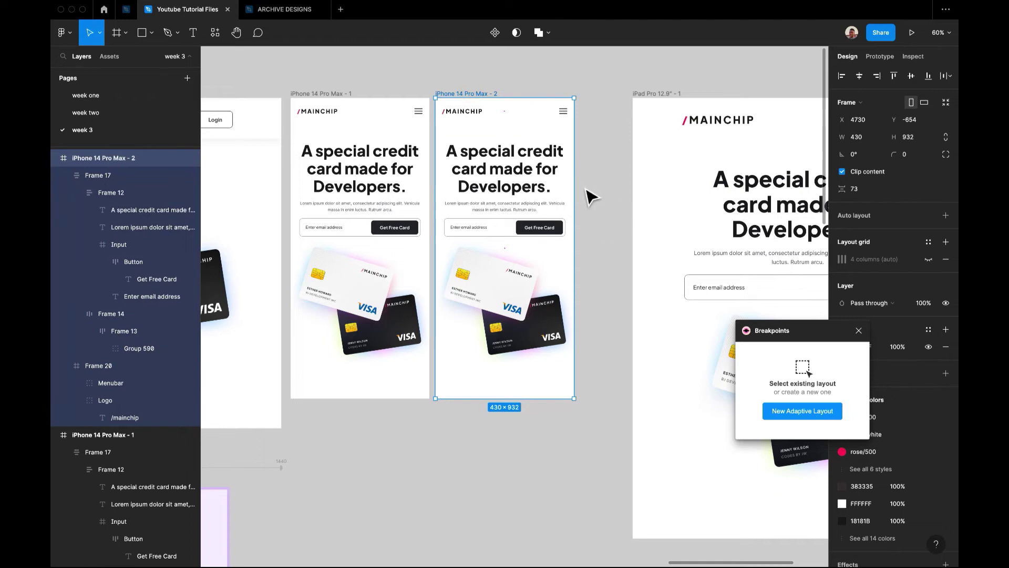
drag(584, 193, 630, 221)
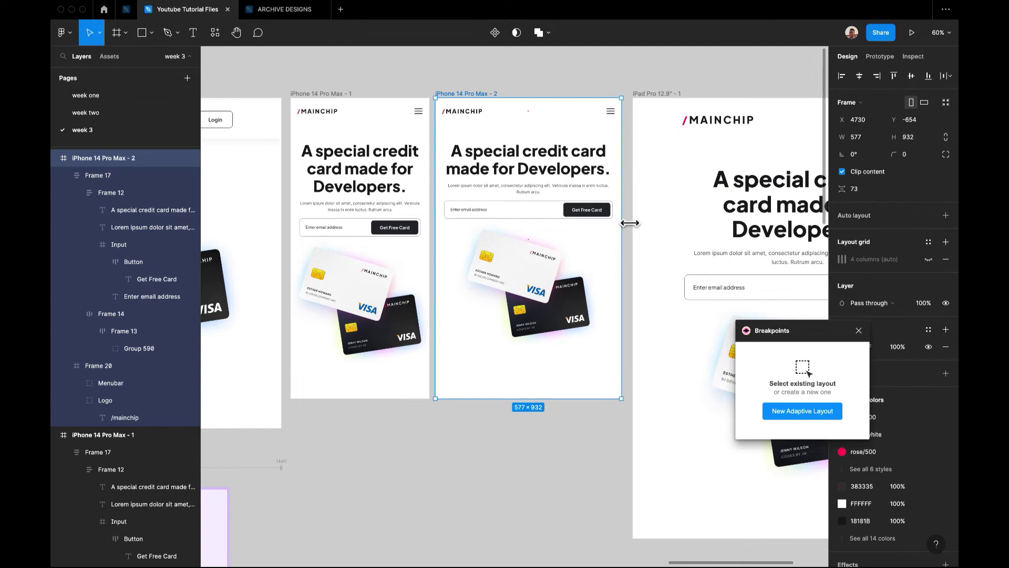
click(657, 102)
drag(656, 97, 721, 98)
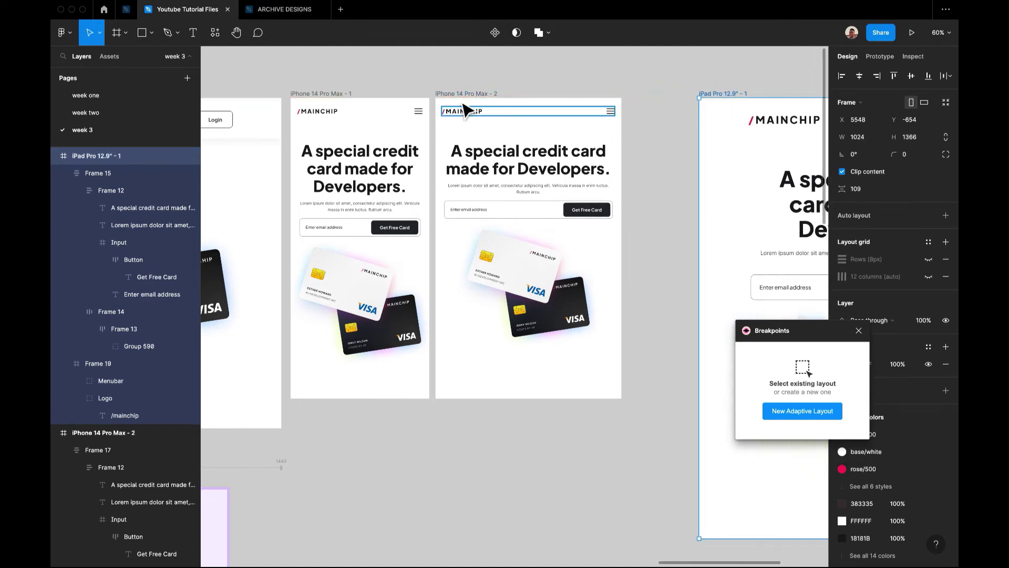
click(465, 94)
drag(632, 181, 670, 203)
click(671, 202)
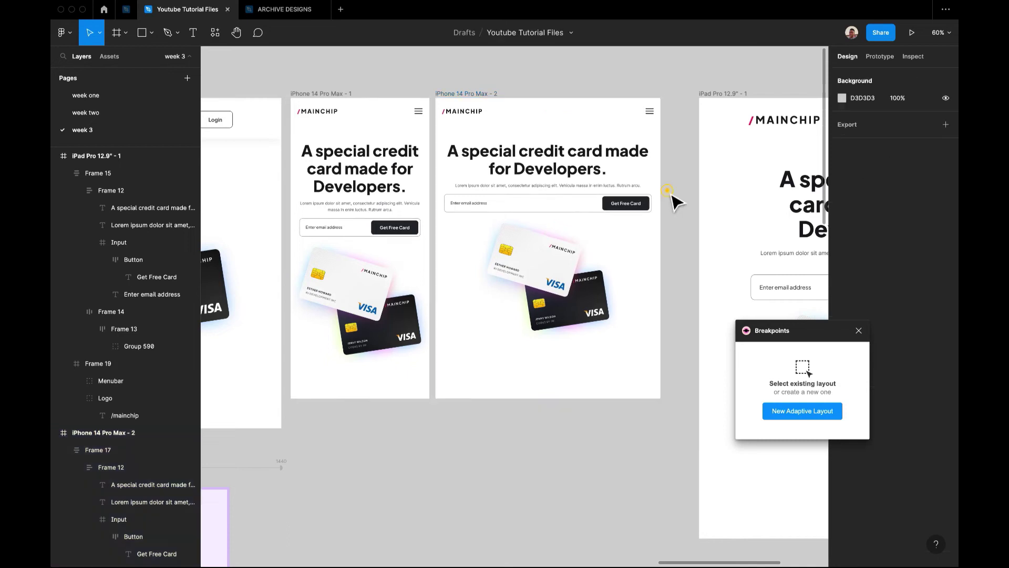
Check the width of the iPhone 14 Pro Max - 2 frame and compare its layout with the neighbouring frames.
scroll(671, 200, down, 3)
scroll(674, 206, down, 2)
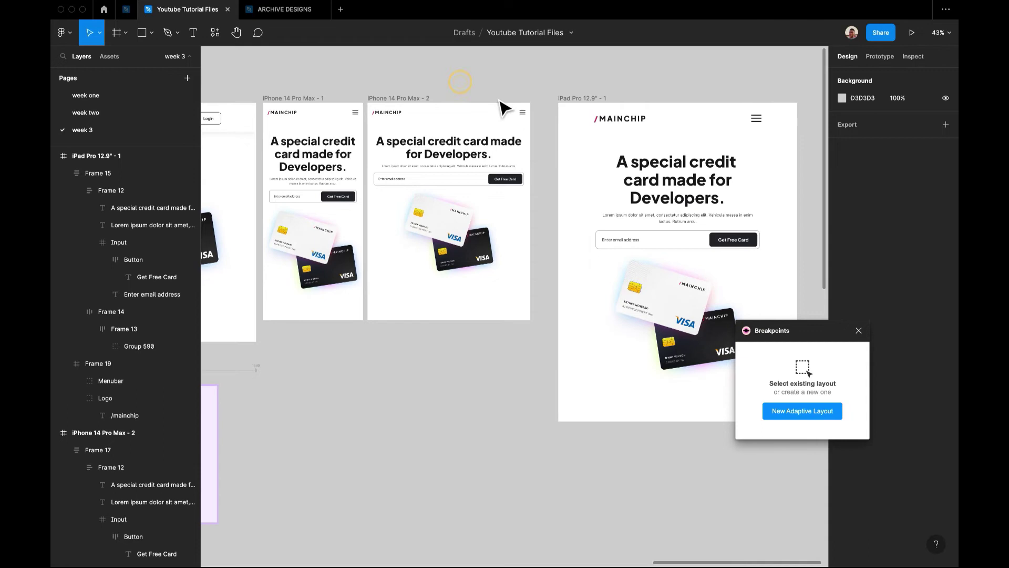
scroll(503, 107, left, 2)
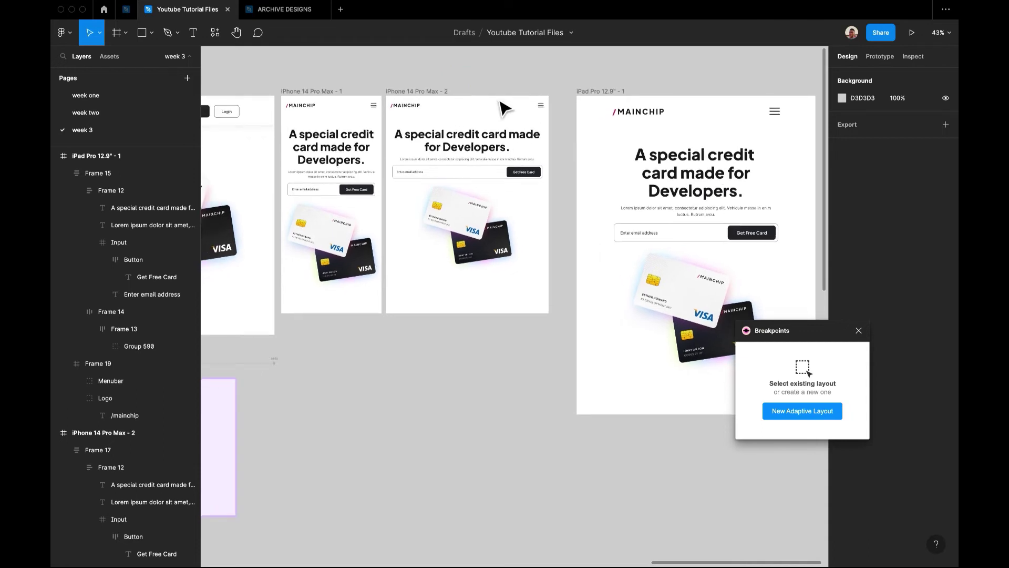
scroll(507, 334, left, 3)
click(506, 327)
scroll(506, 329, left, 3)
scroll(508, 330, down, 1)
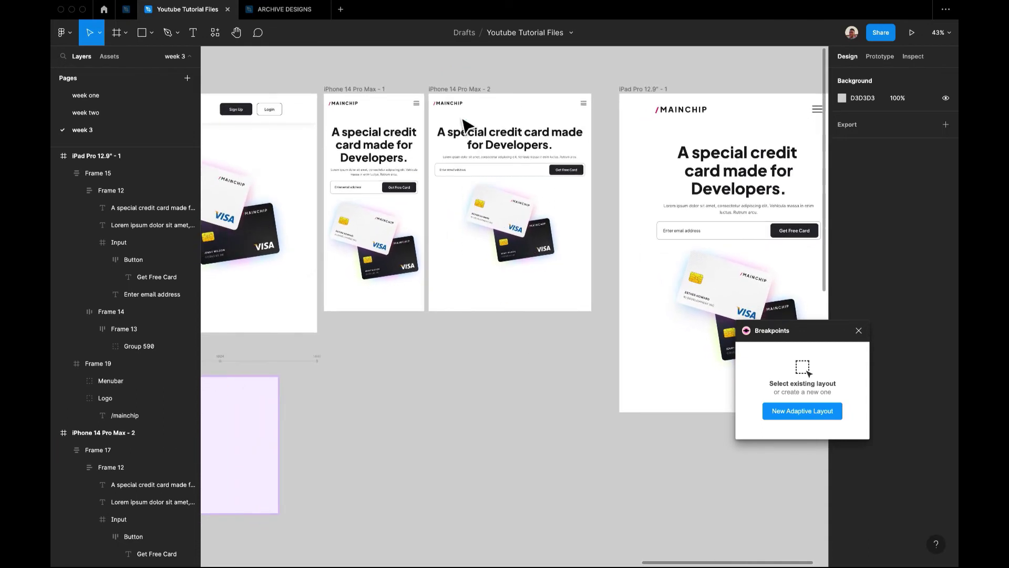
click(453, 90)
click(477, 82)
click(471, 87)
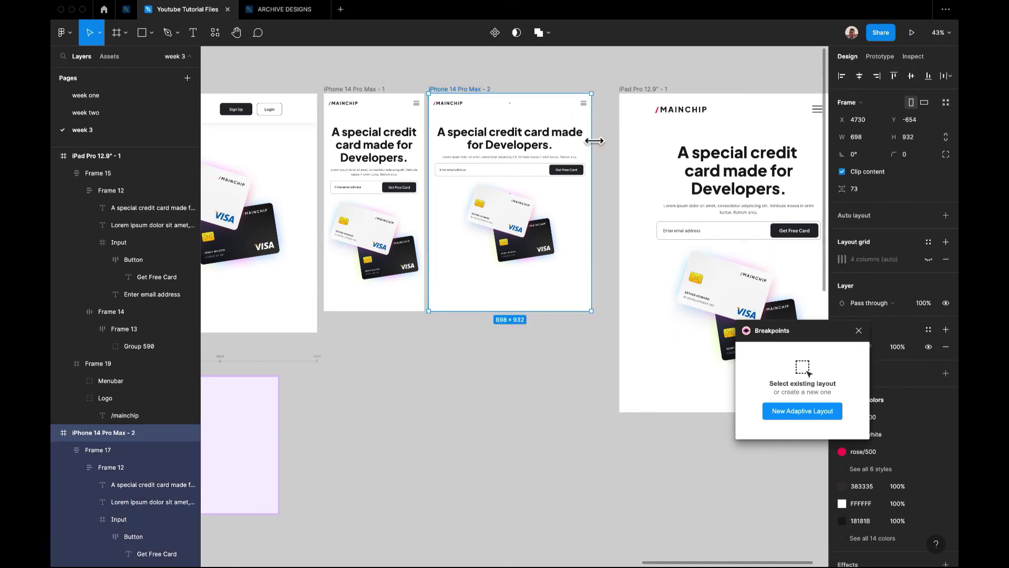
click(605, 154)
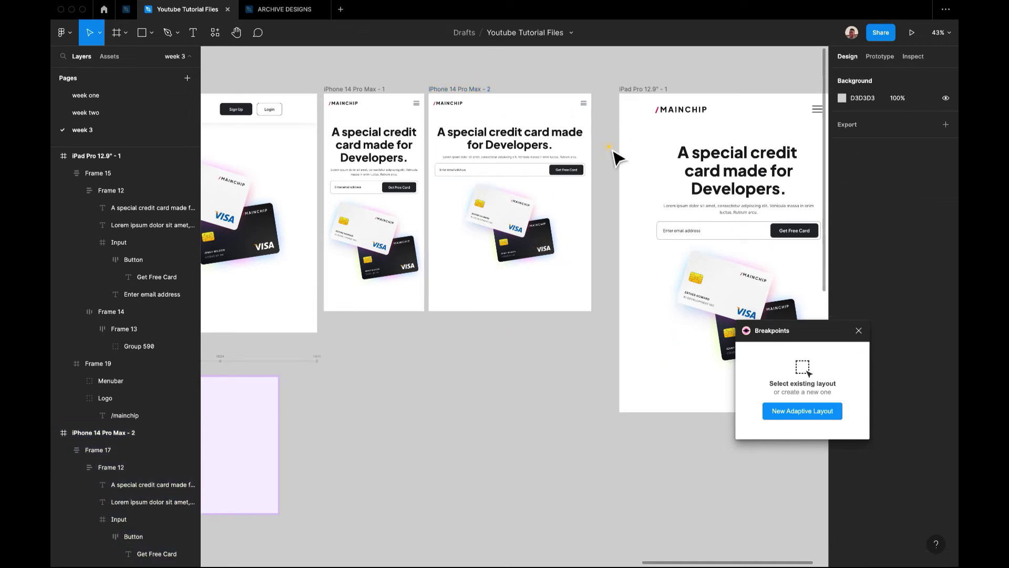
Move the iPad Pro 12.9" frame back close beside the iPhone 14 Pro Max - 2 frame.
scroll(616, 158, left, 3)
scroll(616, 157, down, 1)
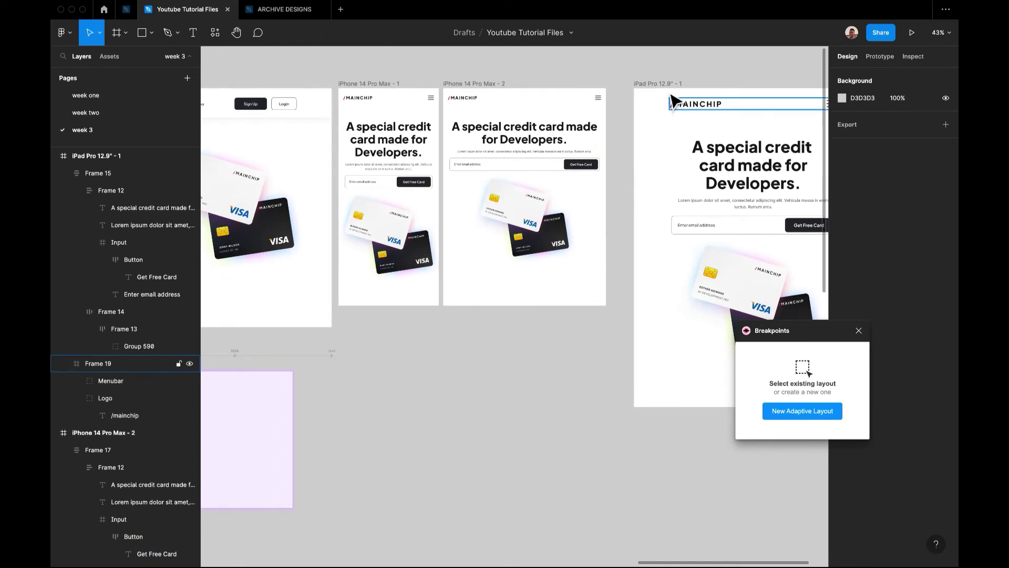
drag(669, 96, 640, 95)
click(585, 81)
Turn the Desktop, iPhone 14 Pro Max - 1, iPhone 14 Pro Max - 2 and iPad Pro 12.9" frames each into a component.
scroll(589, 84, down, 3)
scroll(525, 194, left, 3)
click(406, 291)
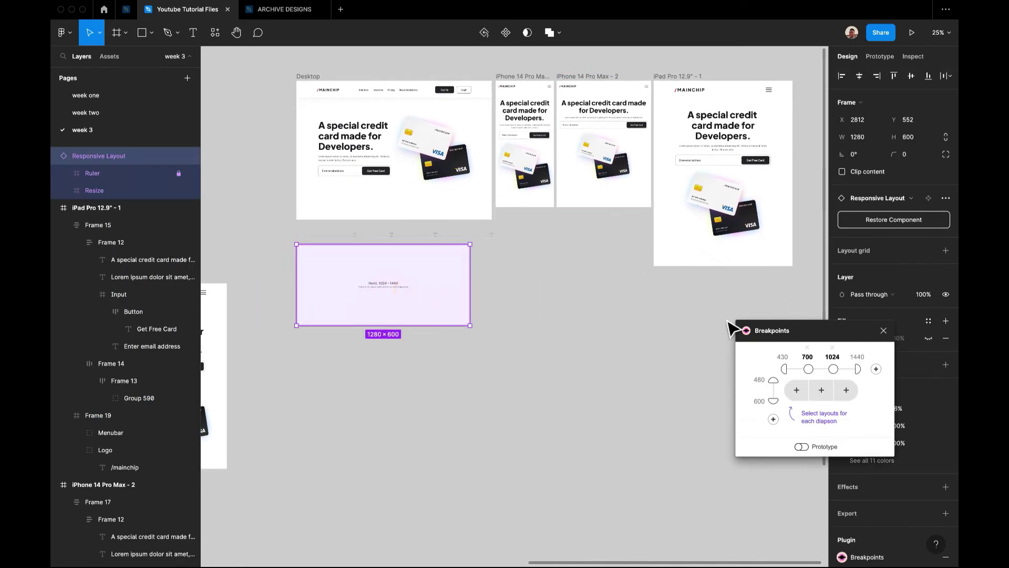
scroll(526, 189, up, 2)
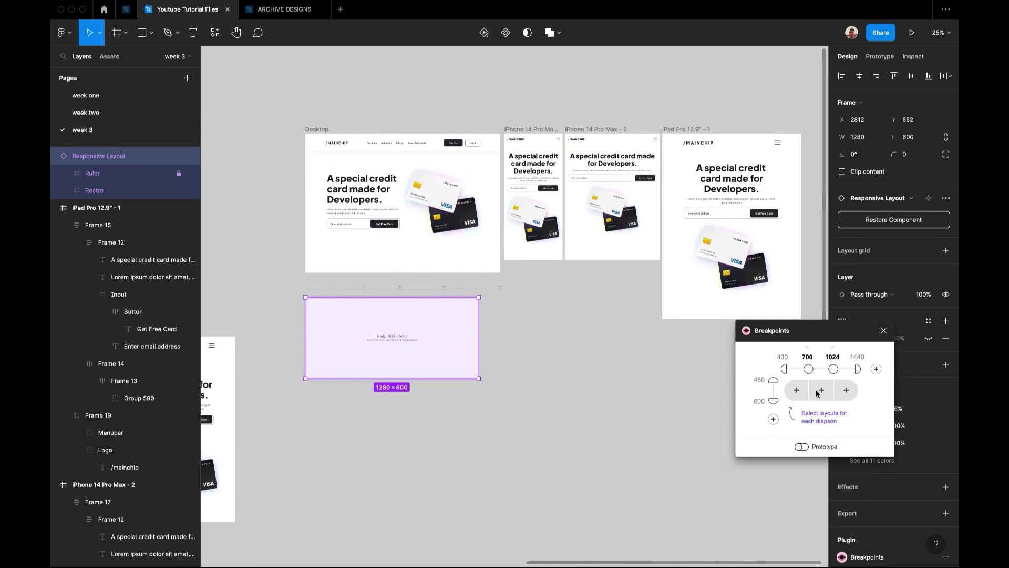
click(313, 129)
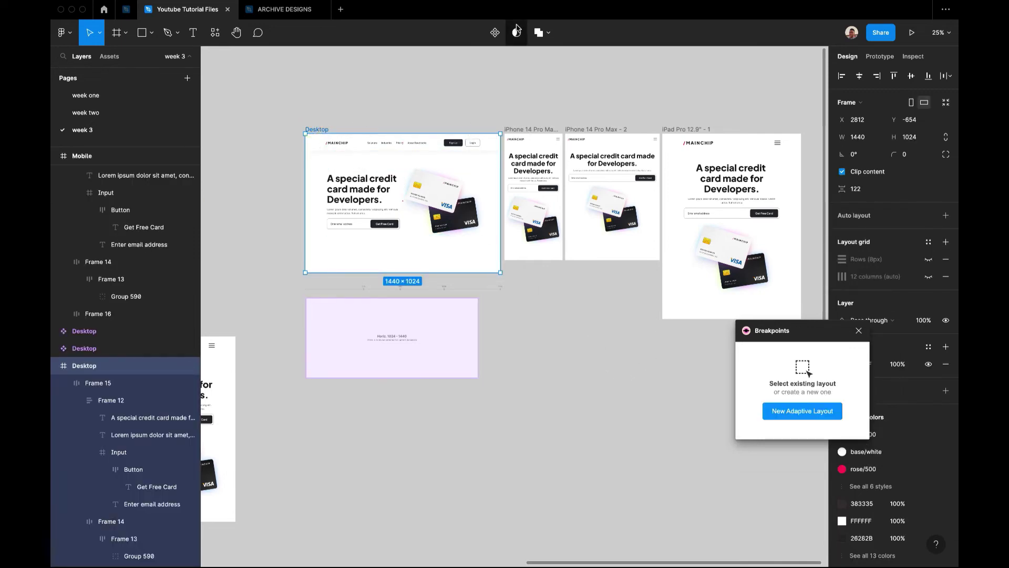
click(530, 129)
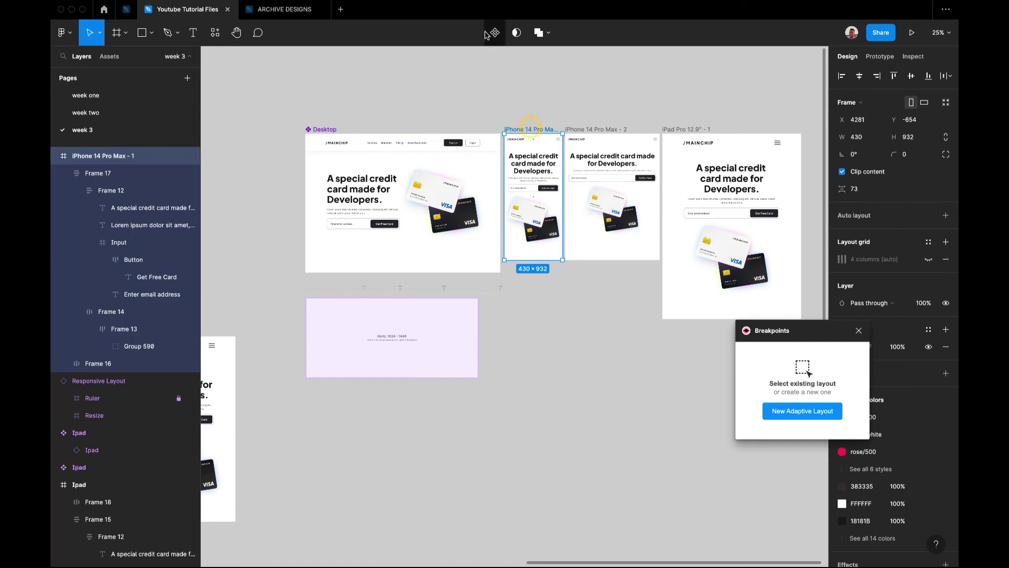
click(592, 129)
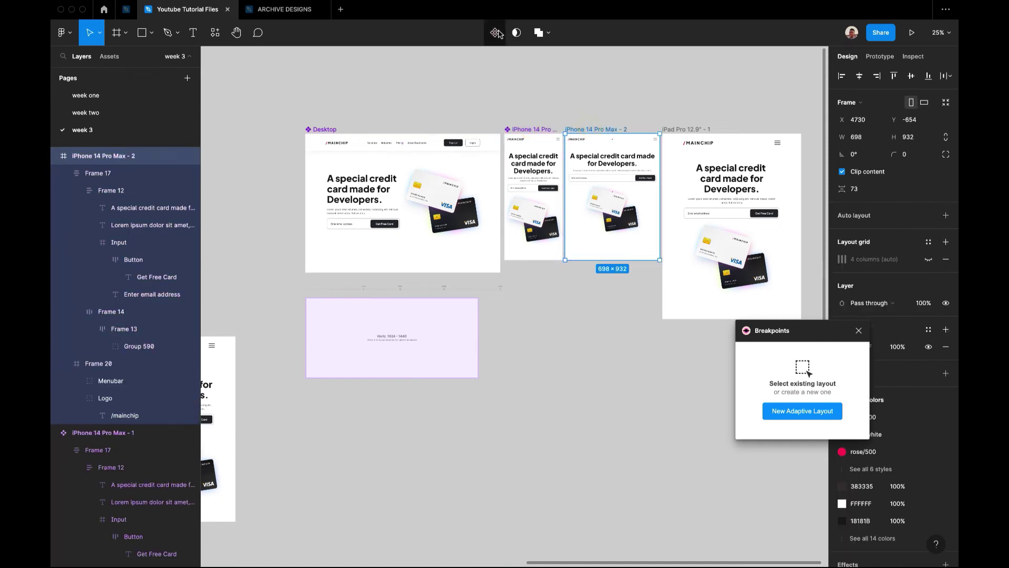
click(682, 128)
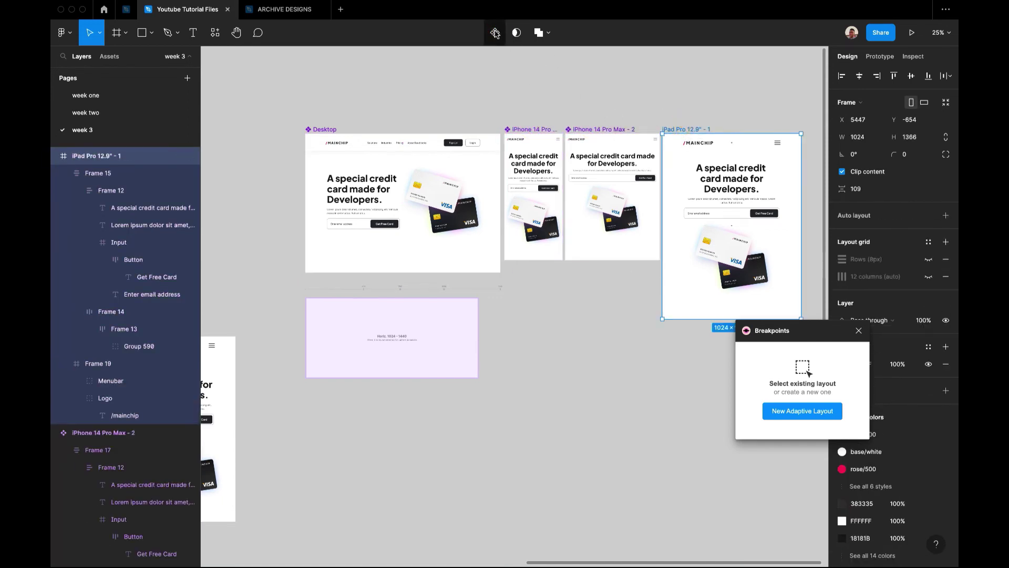
click(495, 33)
Assign the iPhone 14 Pro Max - 1 component as the master layout for the adaptive layout's first width range, starting at 430.
scroll(642, 311, right, 2)
scroll(642, 311, up, 2)
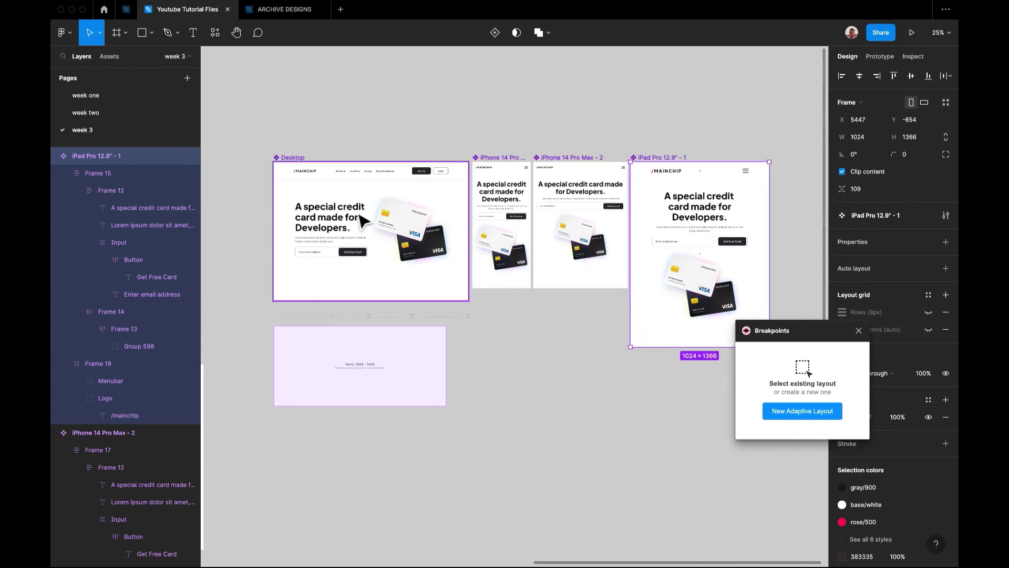
click(298, 162)
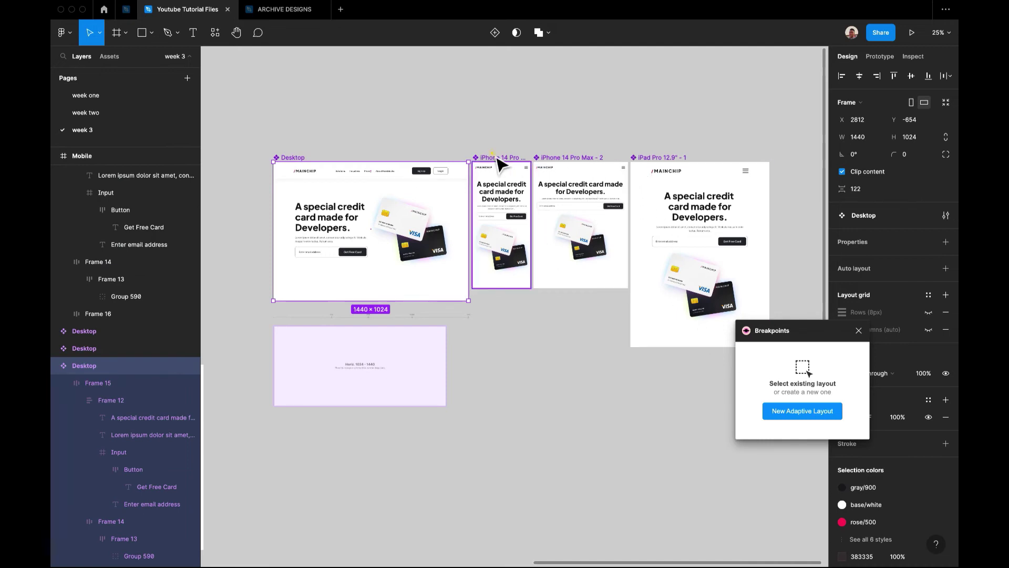
click(585, 275)
click(399, 356)
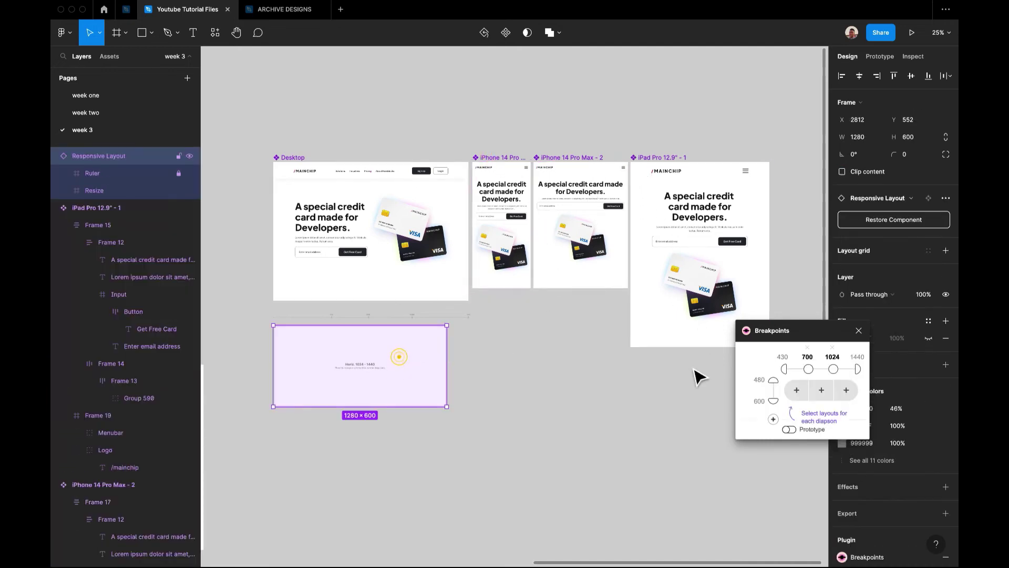
click(796, 390)
click(502, 166)
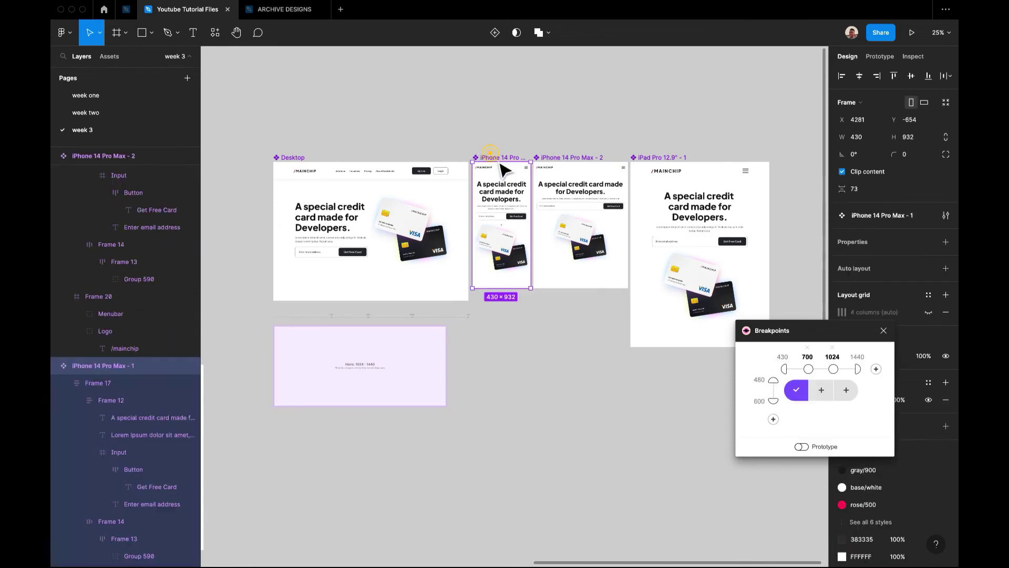
Preview the adaptive layout at width 700 and assign the iPhone 14 Pro Max - 2 component as master layout for the 700 - 1023 range.
click(809, 368)
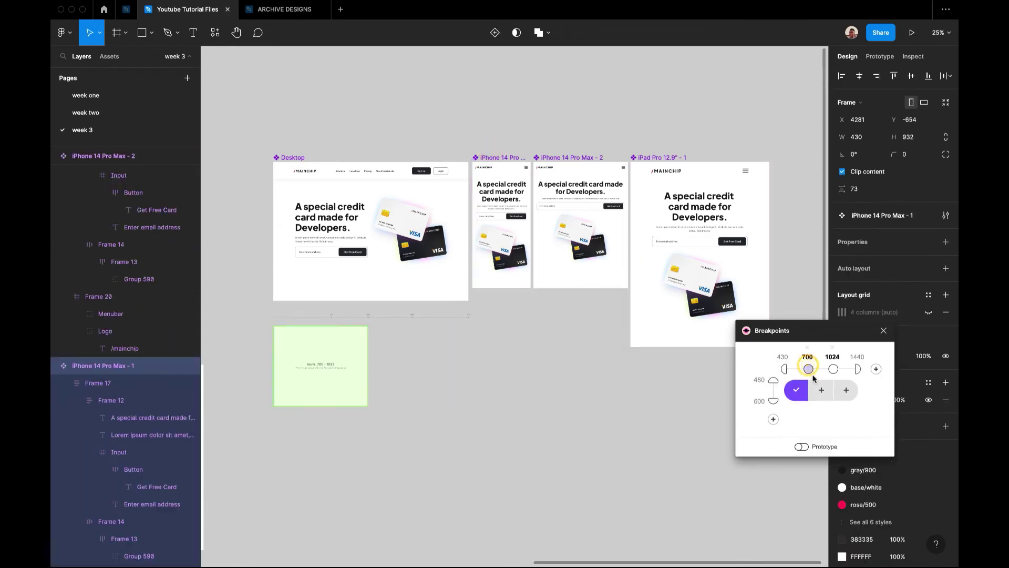
click(575, 180)
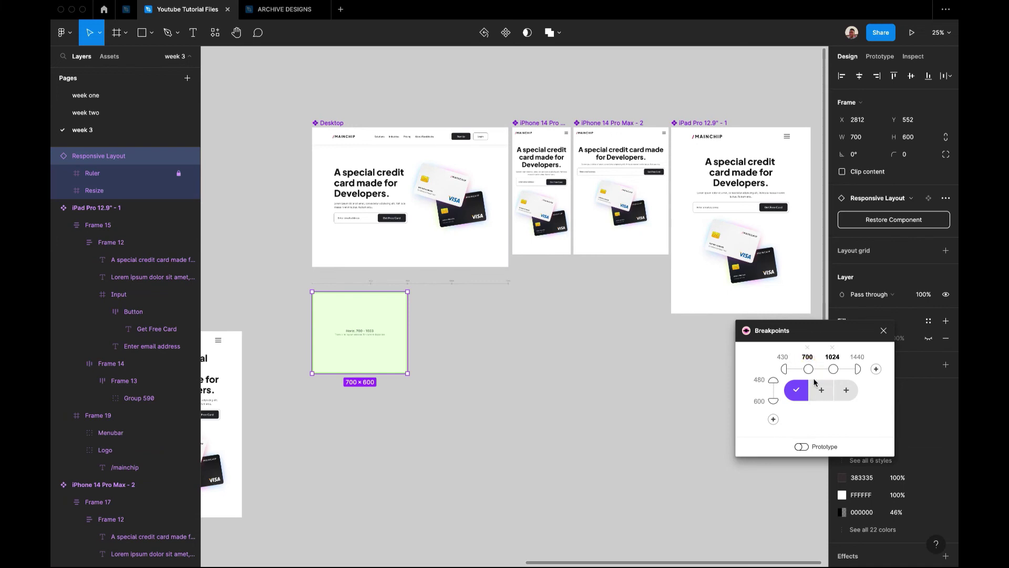
click(822, 390)
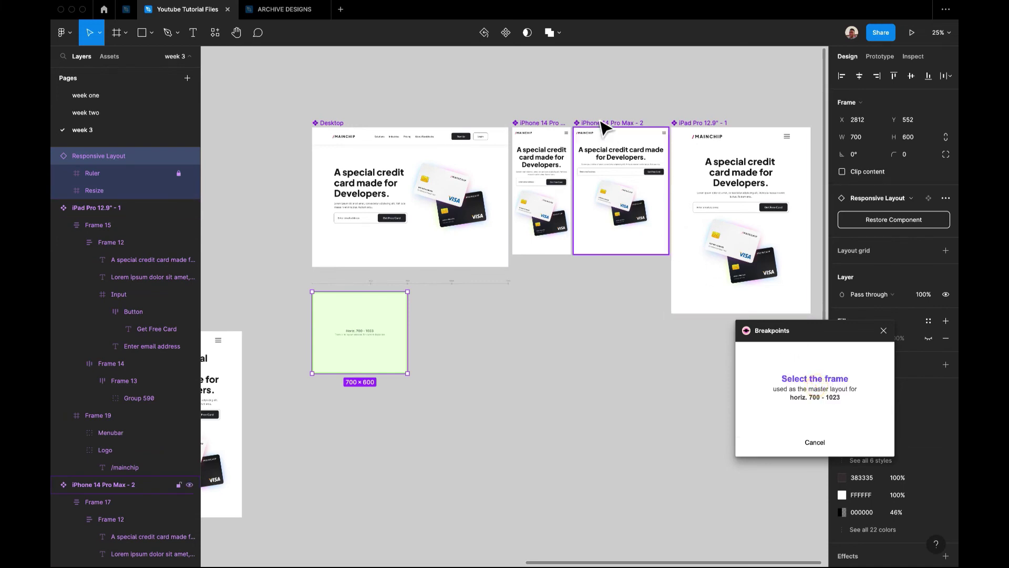
click(609, 145)
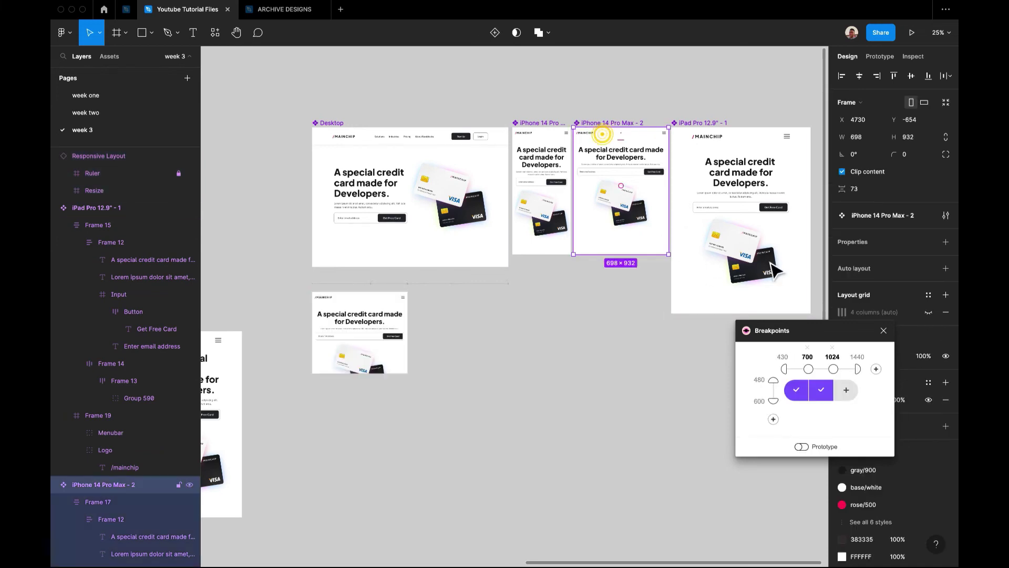
Assign iPad Pro 12.9" - 1 as master layout for the 1024 - 1440 range and Desktop for an added 1440 - 1600 range.
click(844, 390)
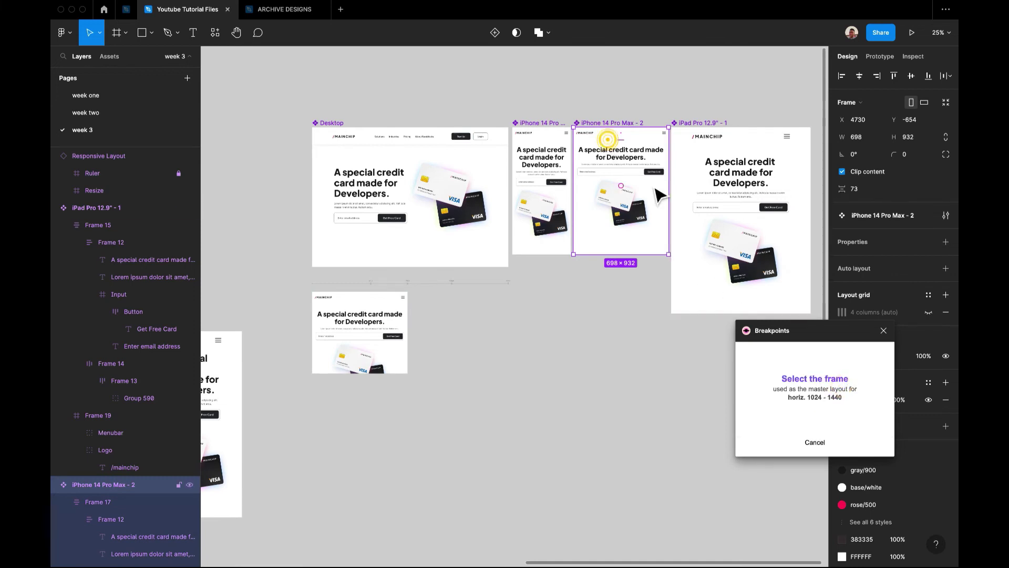
click(699, 196)
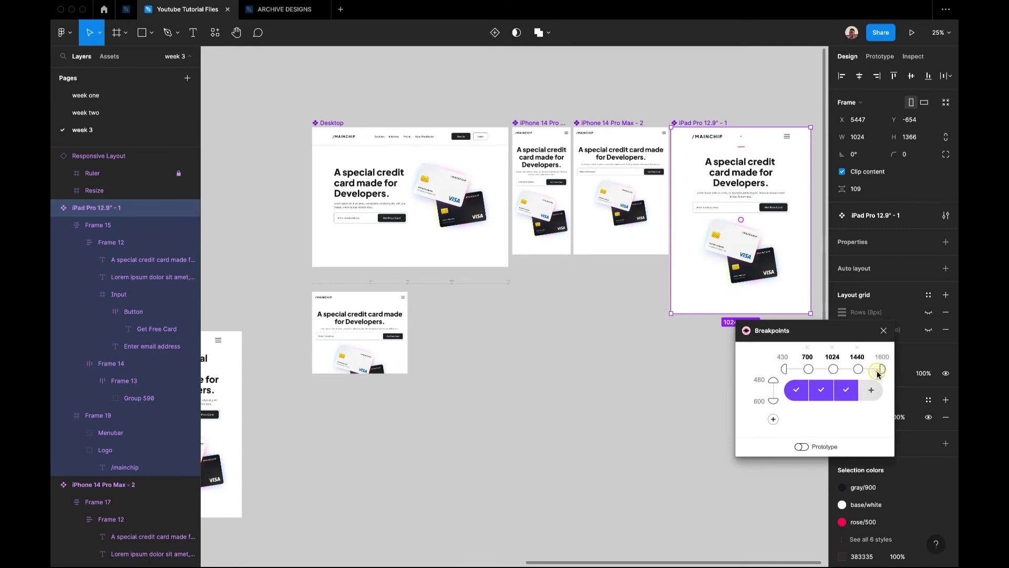
click(876, 369)
click(870, 389)
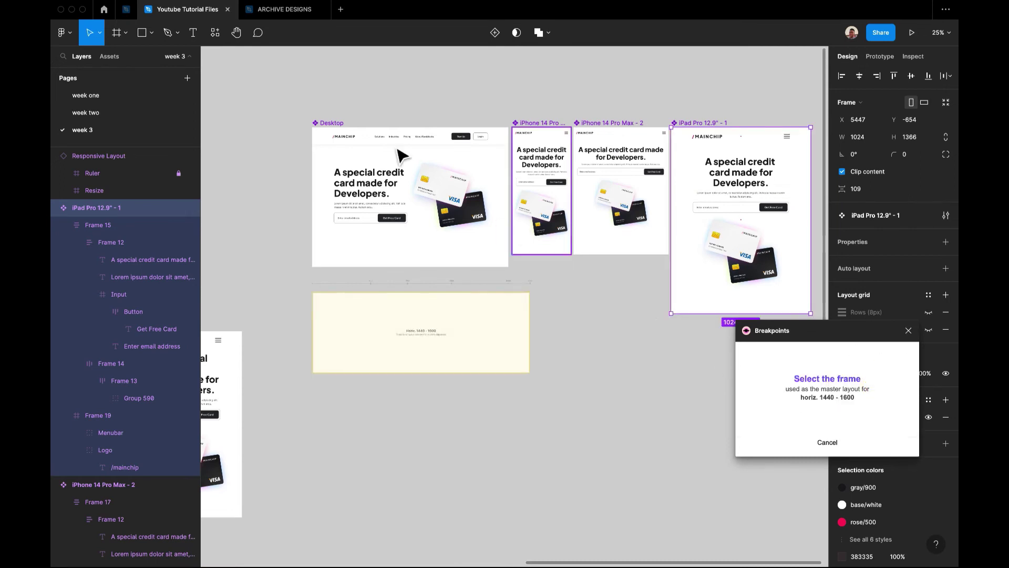
click(333, 133)
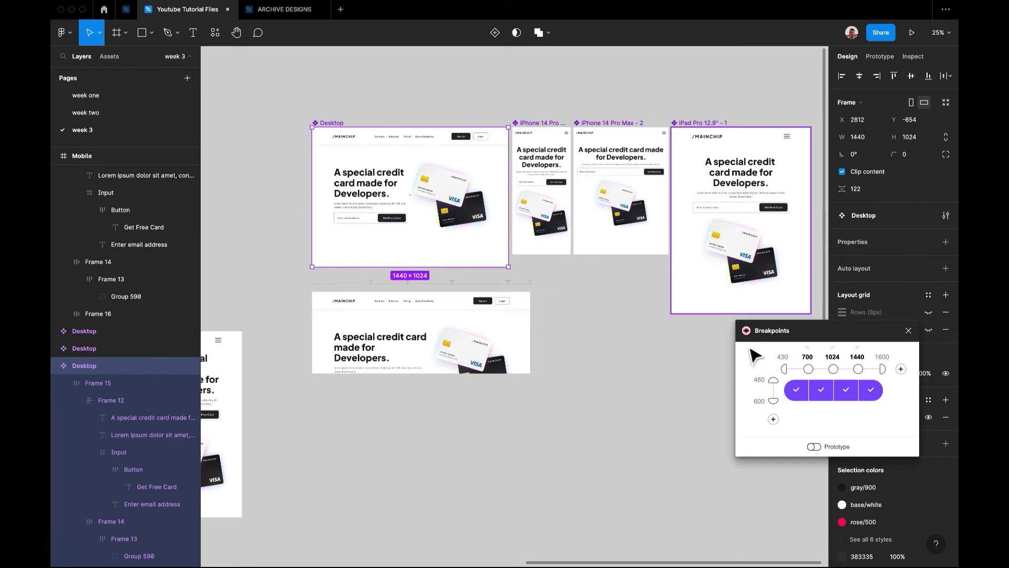
click(582, 317)
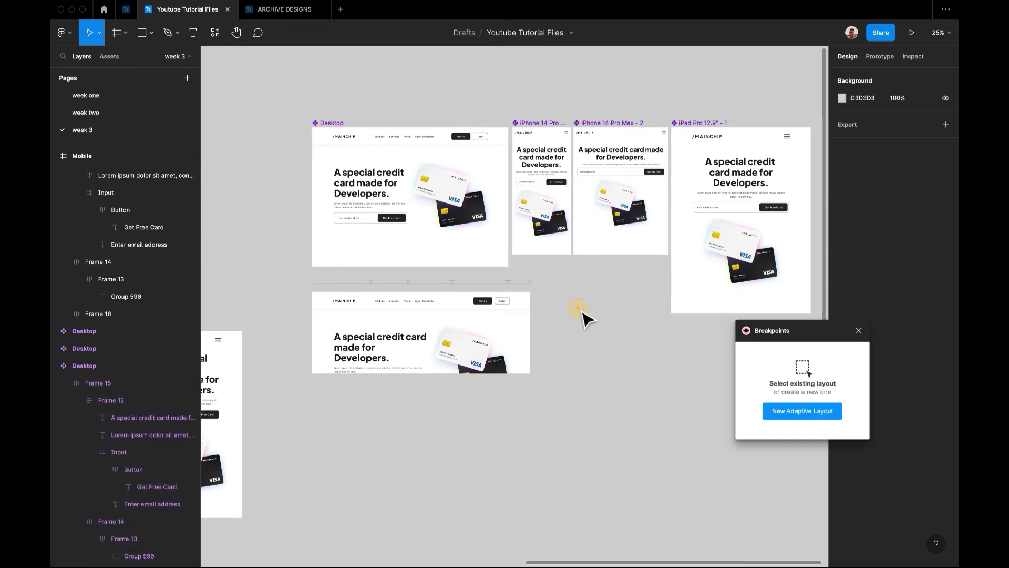
Increase the Responsive Layout frame's height to 936 at its width of 1600.
scroll(583, 317, right, 3)
right_click(583, 310)
click(543, 292)
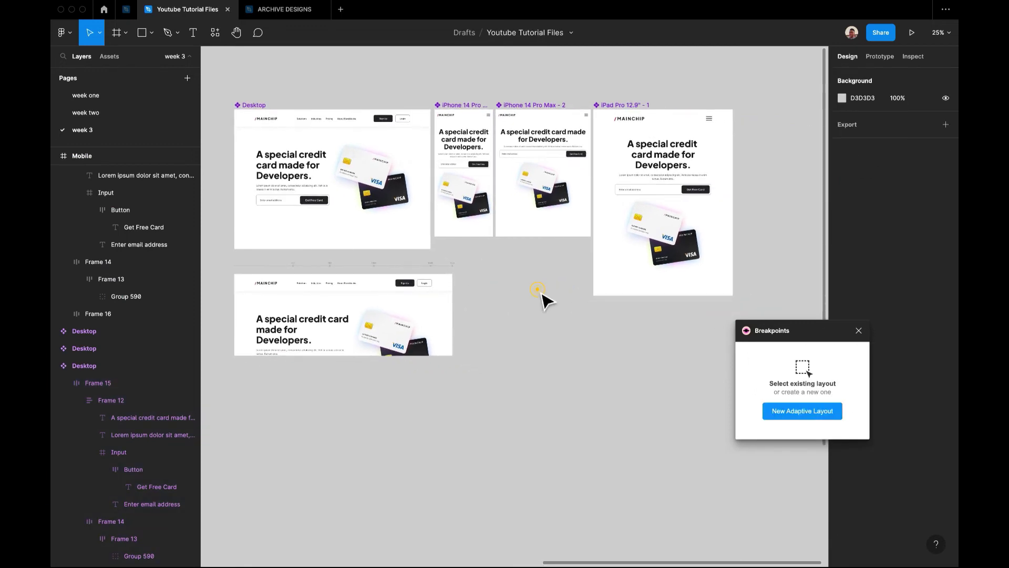
scroll(543, 293, left, 3)
click(329, 281)
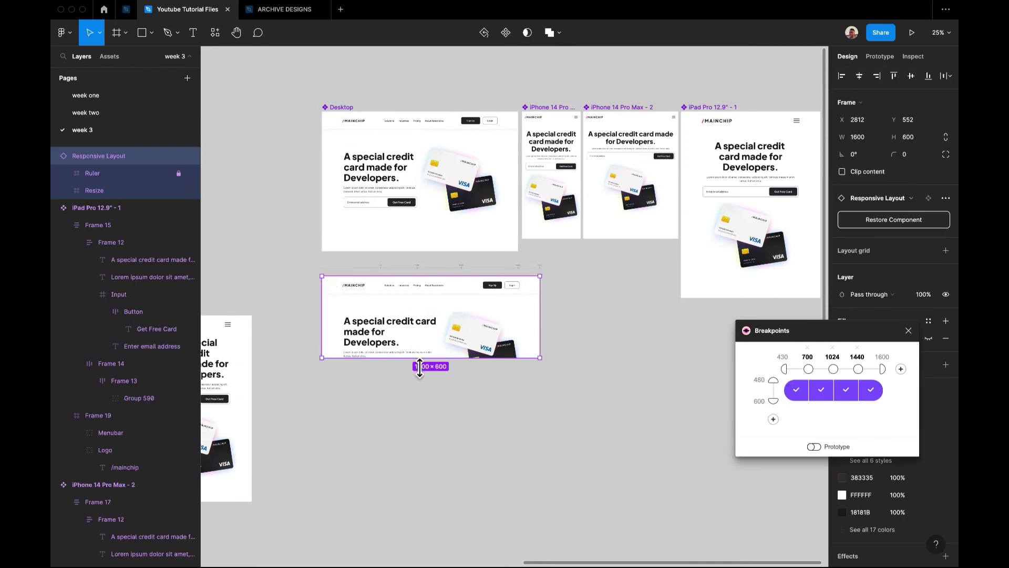
mouse_move(421, 397)
mouse_down()
mouse_move(423, 444)
mouse_move(422, 411)
mouse_up()
Test the breakpoints by narrowing the Responsive Layout frame to about 1199, 418 and 441 wide, with its height set to 1327.
scroll(422, 412, up, 3)
scroll(422, 411, up, 4)
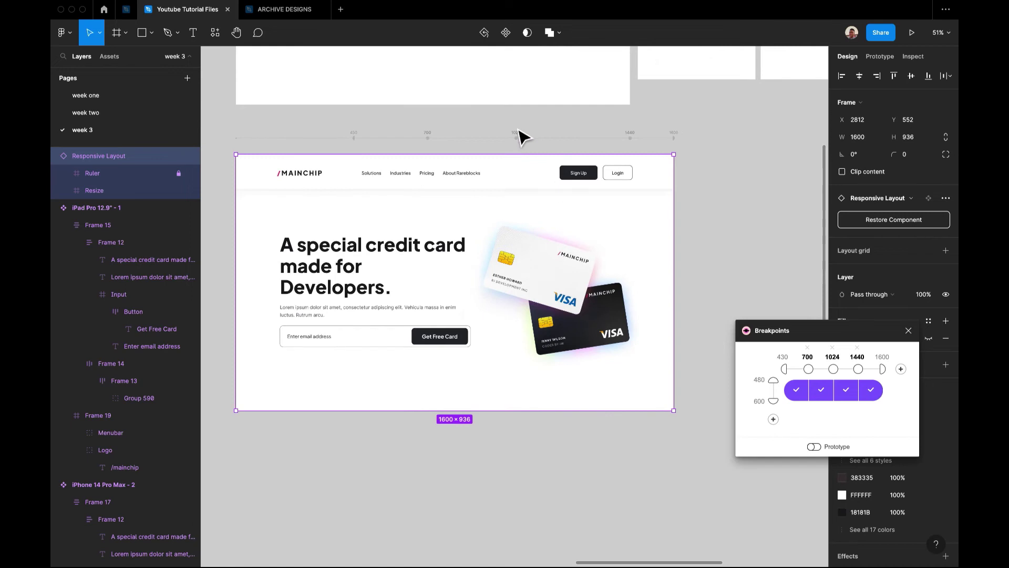
scroll(363, 148, up, 4)
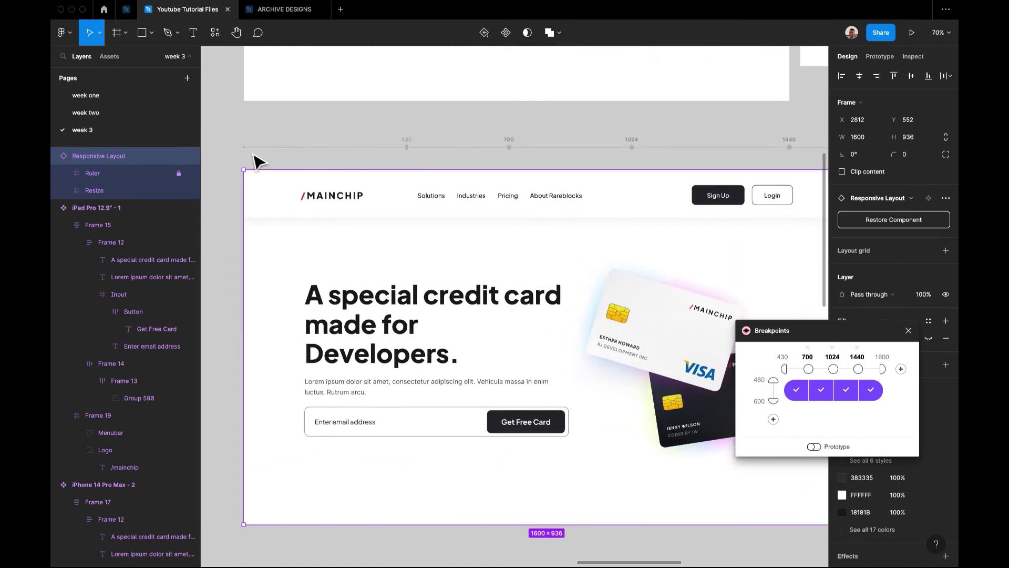
scroll(410, 153, down, 3)
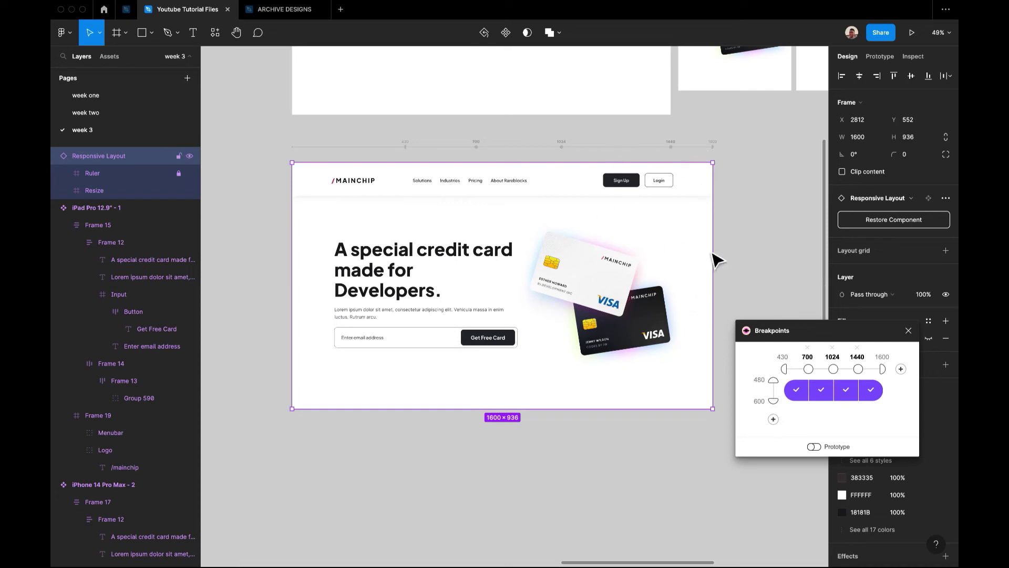
drag(711, 257, 616, 236)
drag(540, 415, 557, 511)
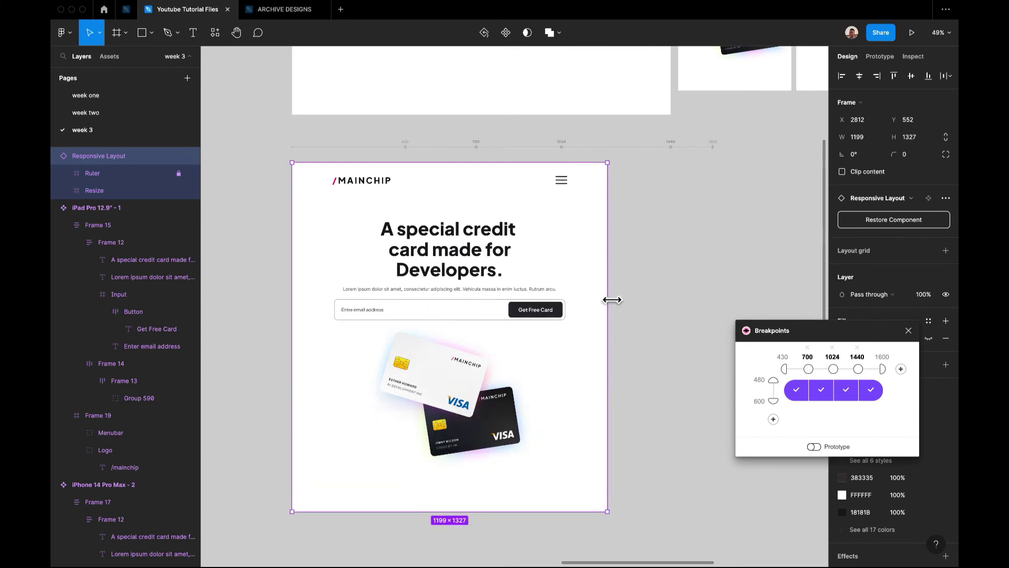
drag(614, 300, 410, 226)
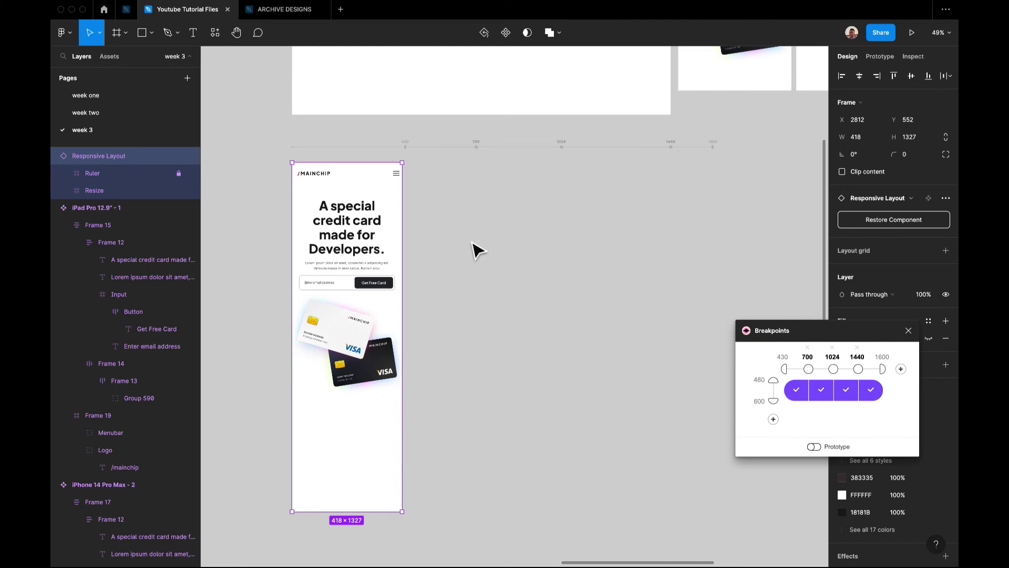
drag(413, 218, 412, 187)
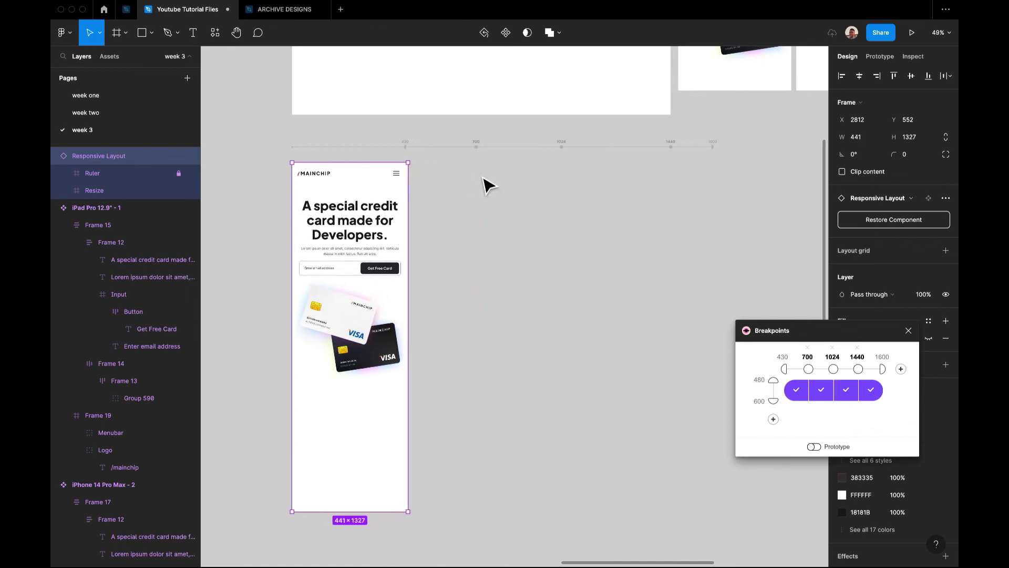
Break the iPhone 14 Pro Max - 2 headline into three lines, after "credit" and after "made for".
scroll(488, 185, up, 10)
scroll(482, 187, right, 8)
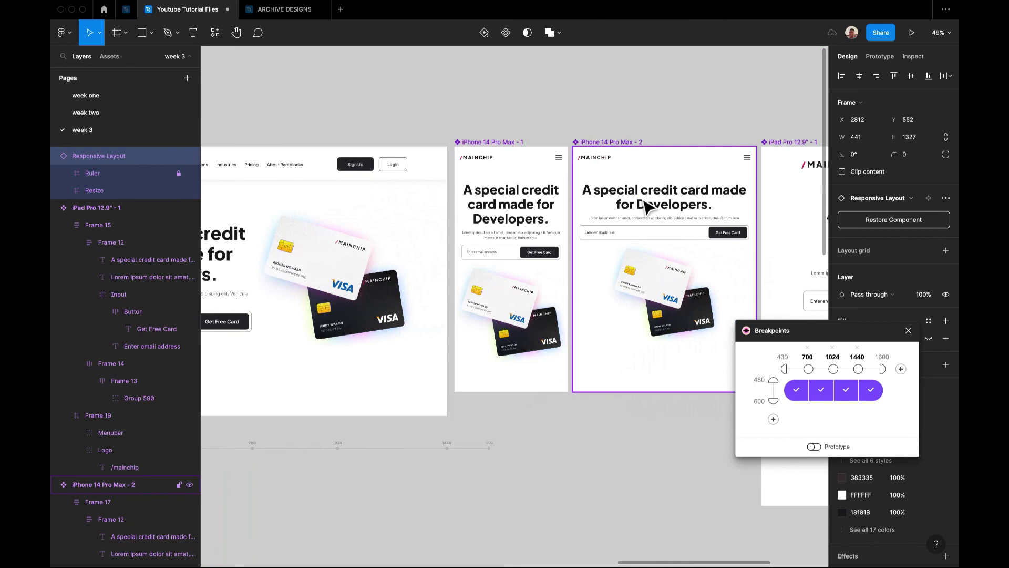
click(649, 204)
double_click(675, 204)
double_click(677, 190)
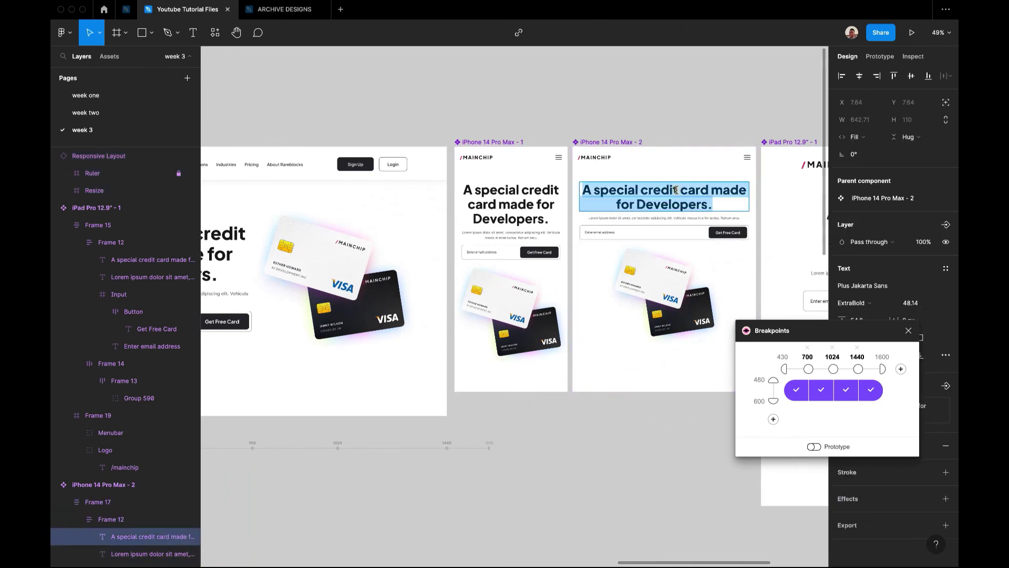
click(678, 191)
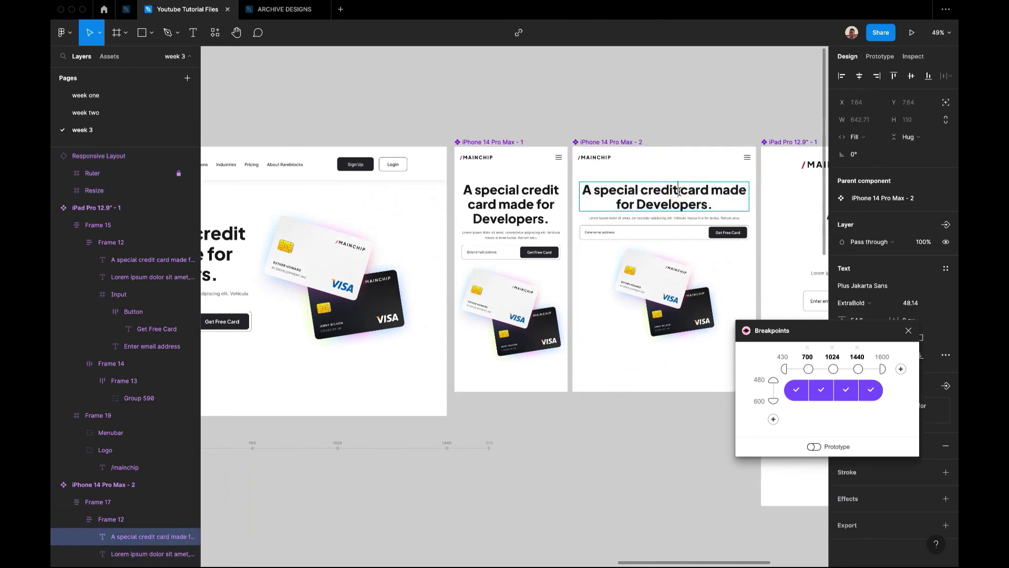
key(Return)
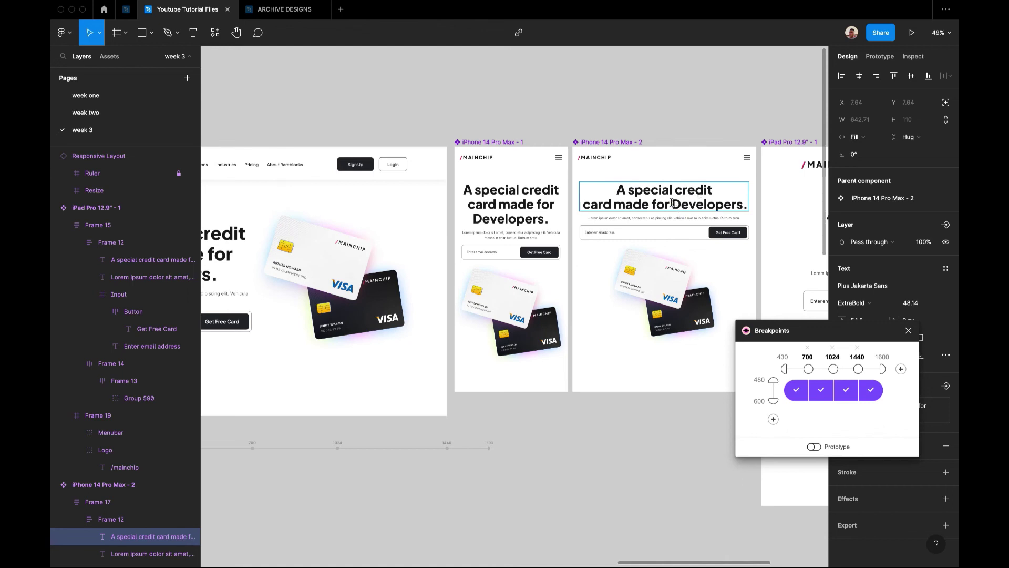
key(Return)
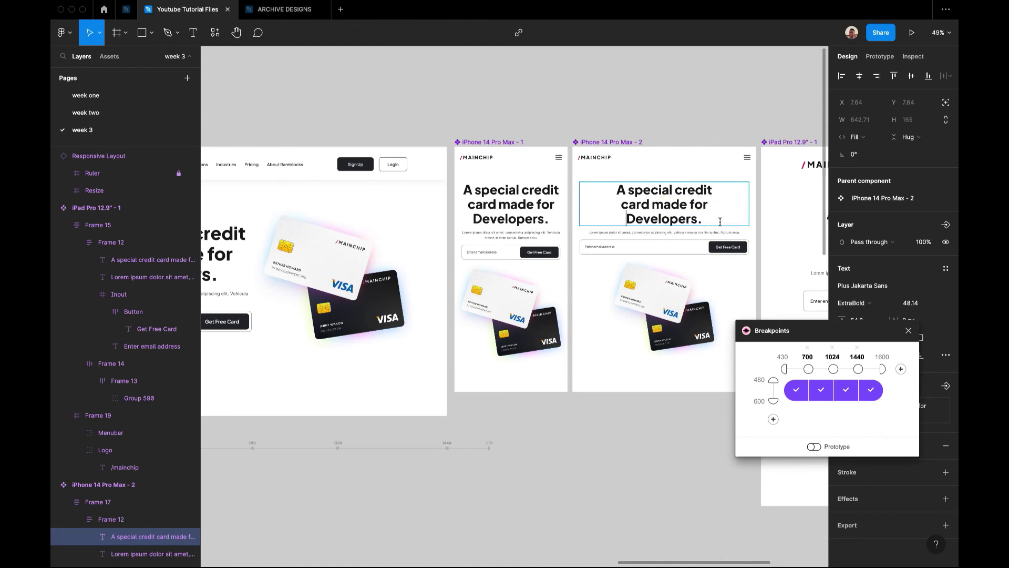
click(674, 119)
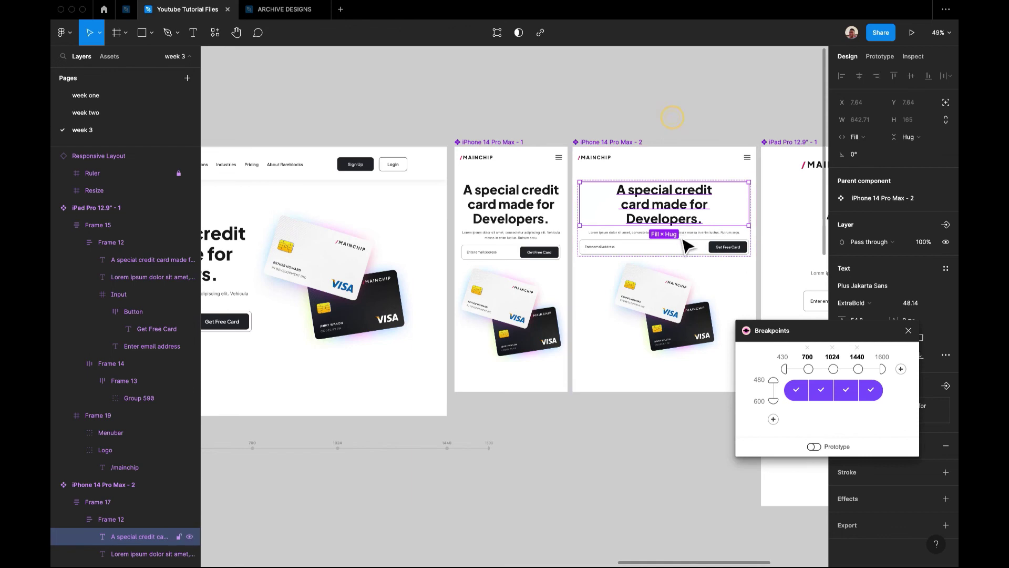
Break the paragraph below the iPhone 14 Pro Max - 2 headline into two lines after "Vehicula".
click(649, 234)
ctrl+scroll(649, 236, up, 5)
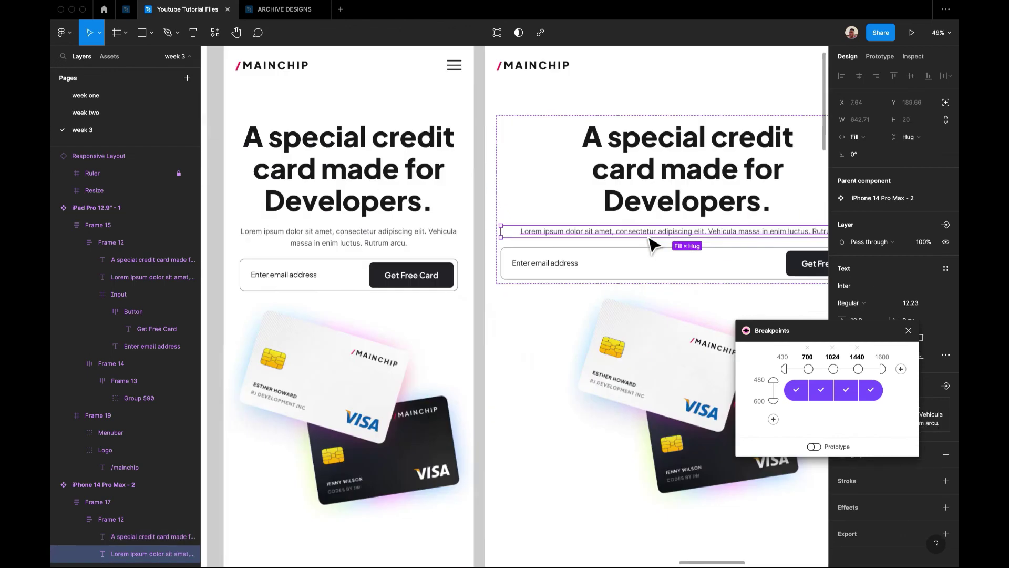
double_click(683, 231)
click(708, 230)
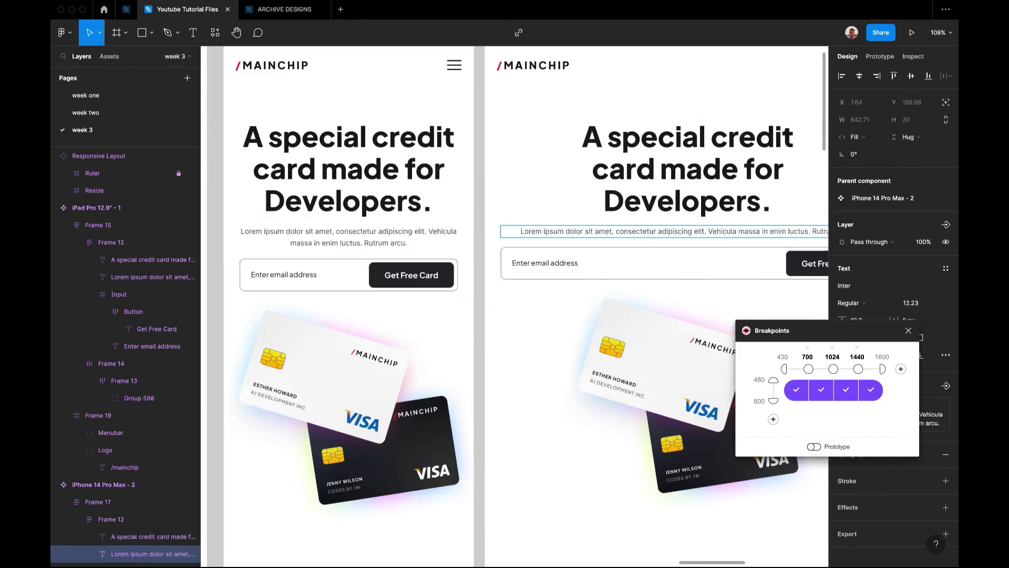
key(Escape)
scroll(731, 258, down, 5)
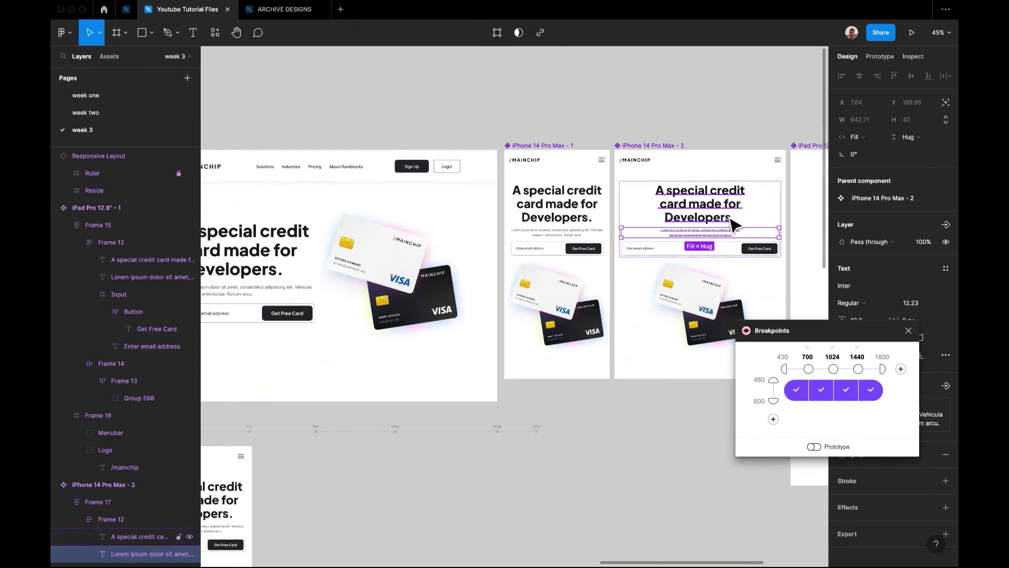
Narrow the email Input frame in iPhone 14 Pro Max - 2 and set Frame 12's auto layout alignment to centre.
scroll(742, 260, up, 5)
click(728, 250)
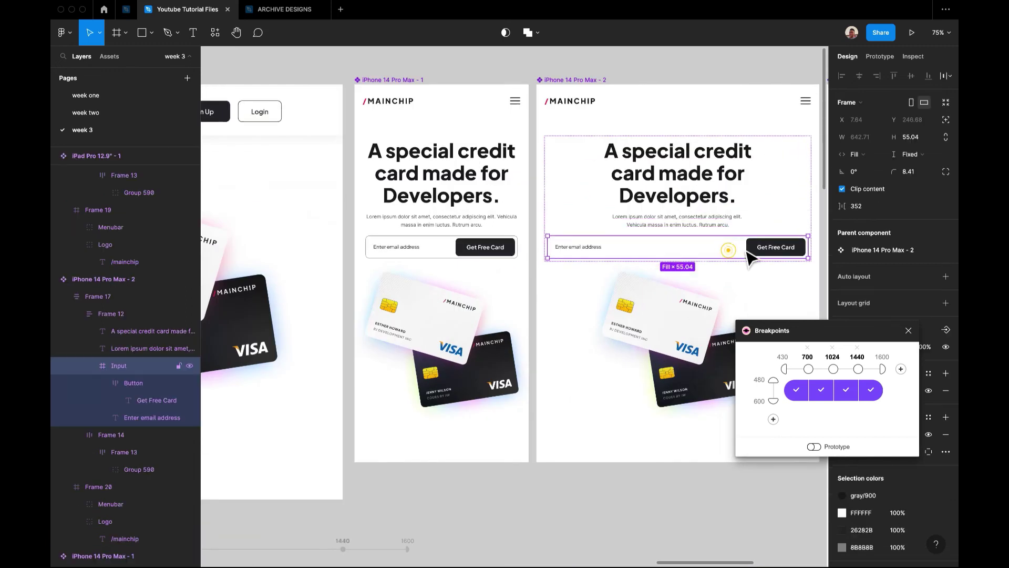
drag(816, 254, 728, 254)
click(773, 232)
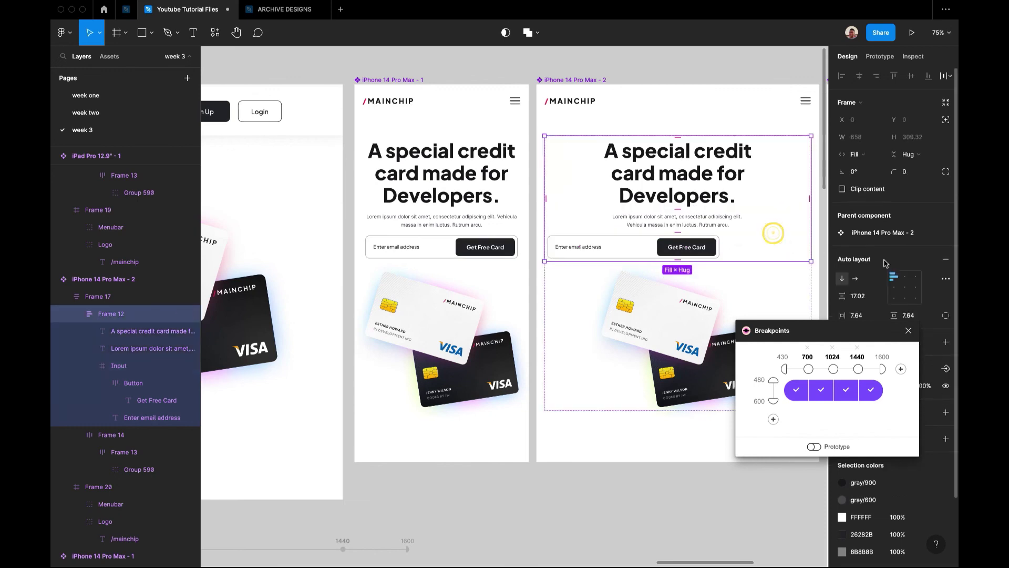
click(904, 288)
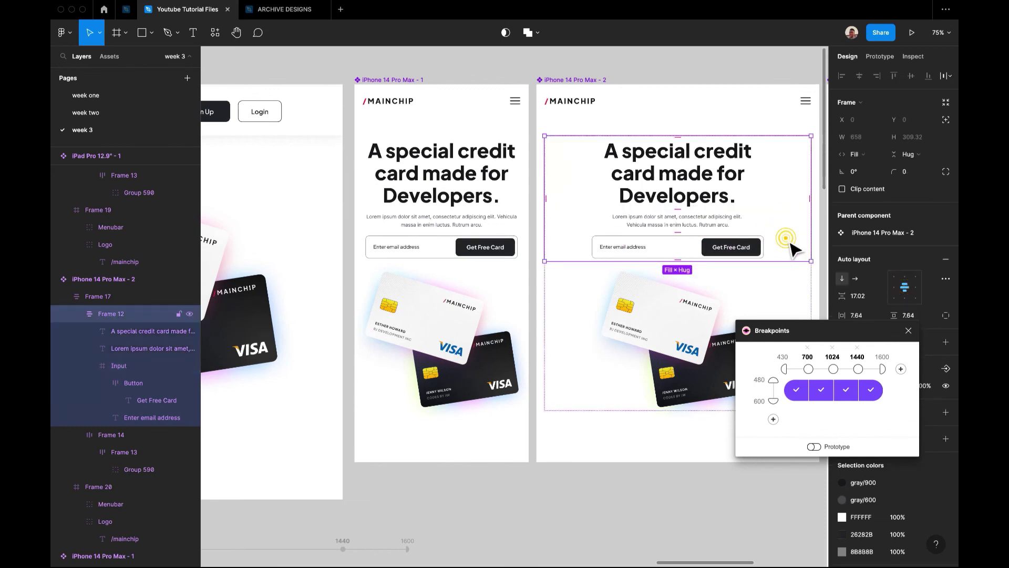
scroll(678, 426, down, 5)
click(678, 425)
Widen the Responsive Layout frame through the breakpoints and settle its width at 1600 to test the adjusted layouts.
scroll(681, 428, down, 4)
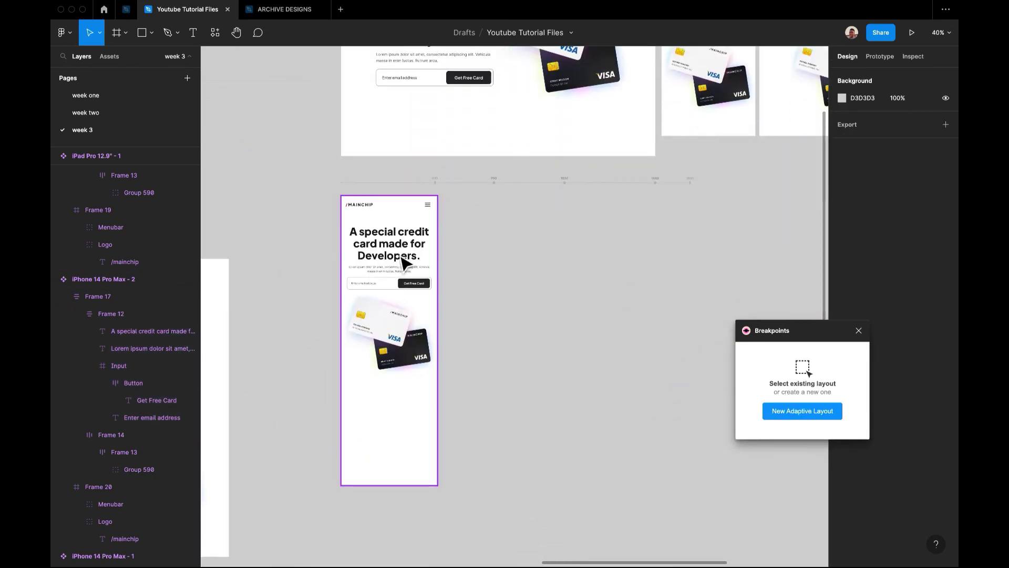
click(421, 231)
drag(466, 254, 563, 260)
drag(570, 259, 701, 233)
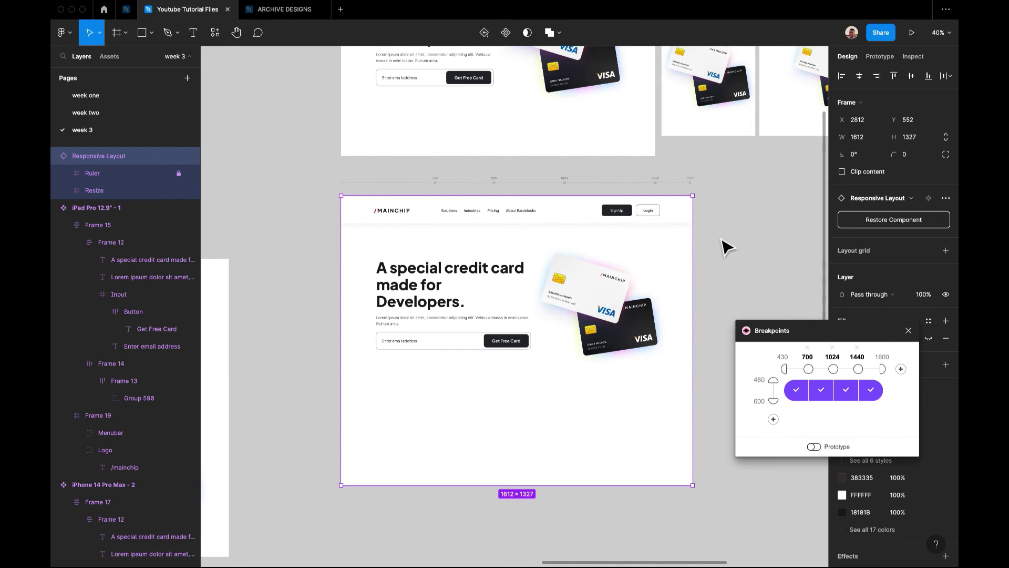
drag(702, 260, 698, 239)
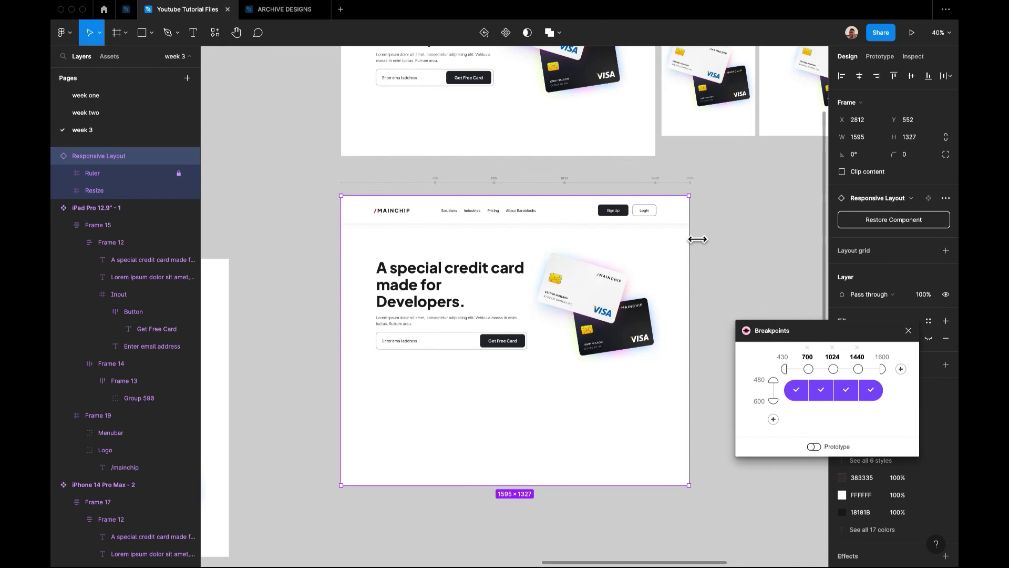
drag(698, 239, 700, 238)
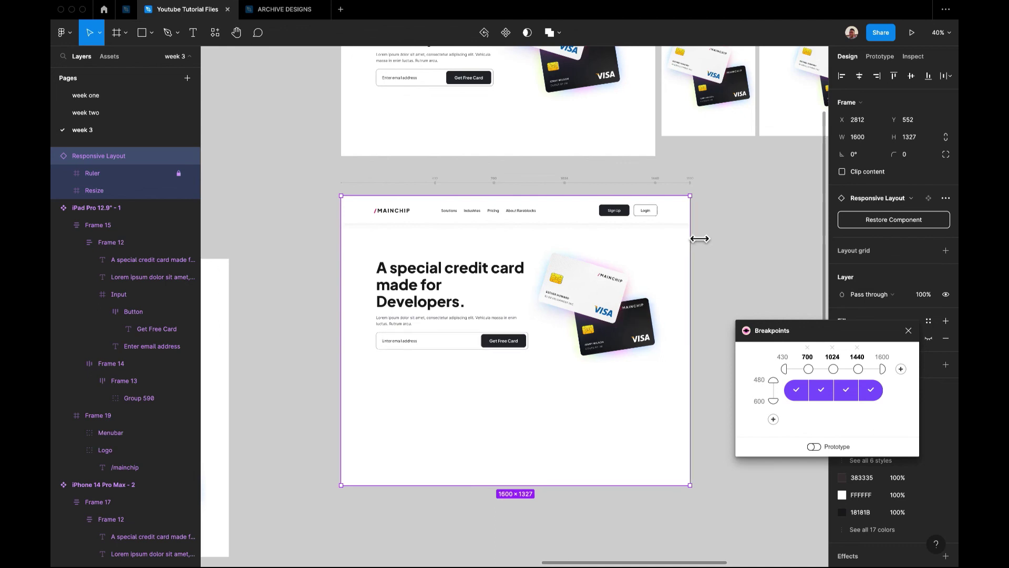